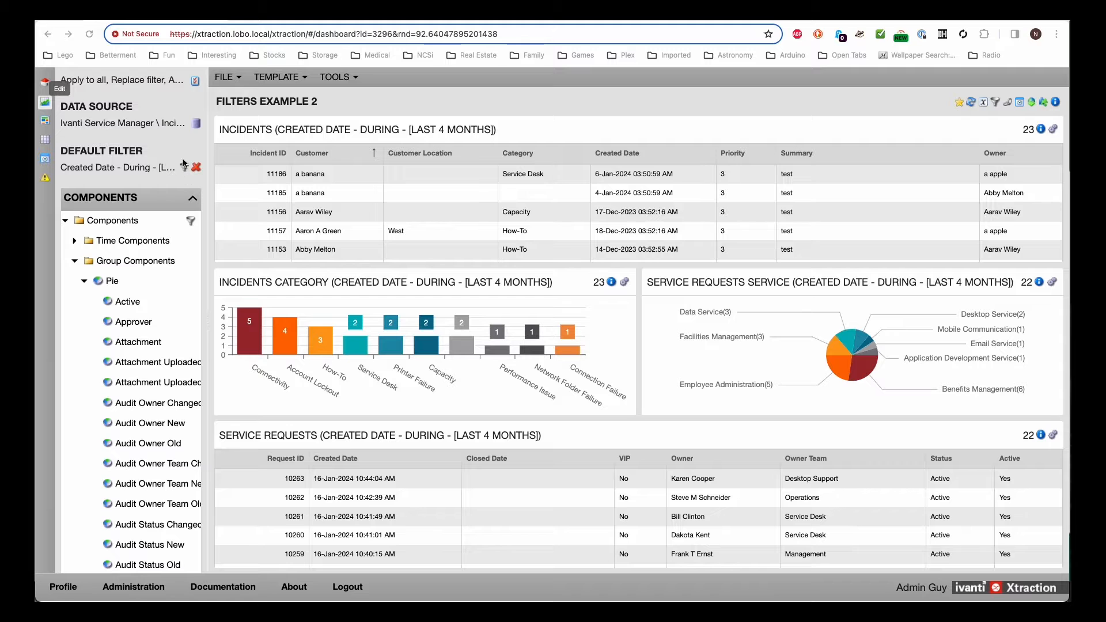
# Step: Change the default filter's Created Date condition to during the last 7 months
pyautogui.click(183, 168)
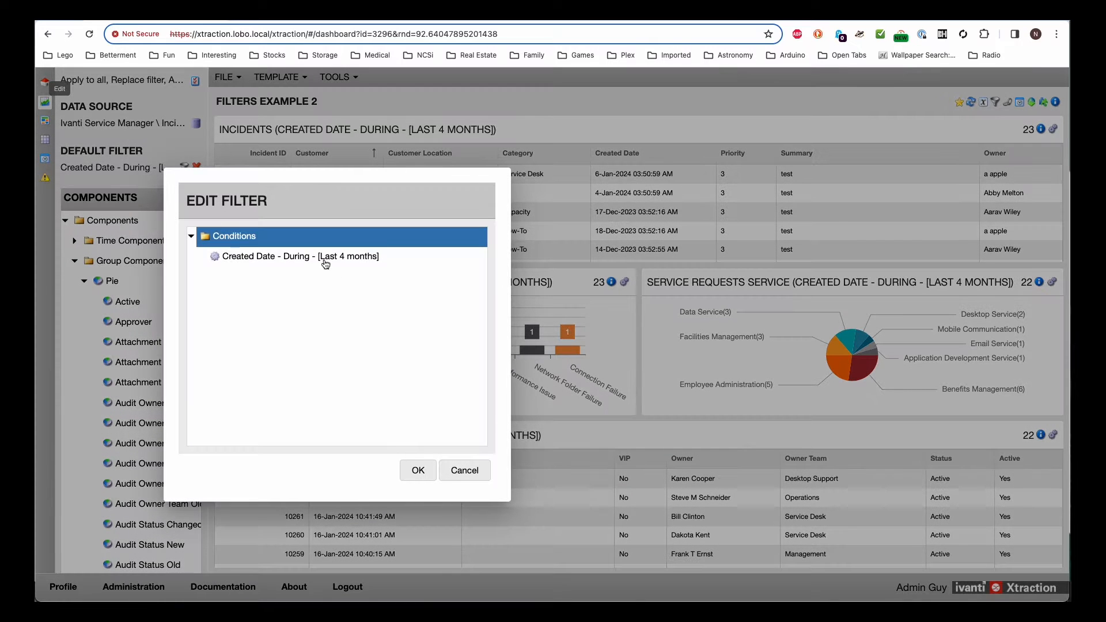
pyautogui.doubleClick(360, 261)
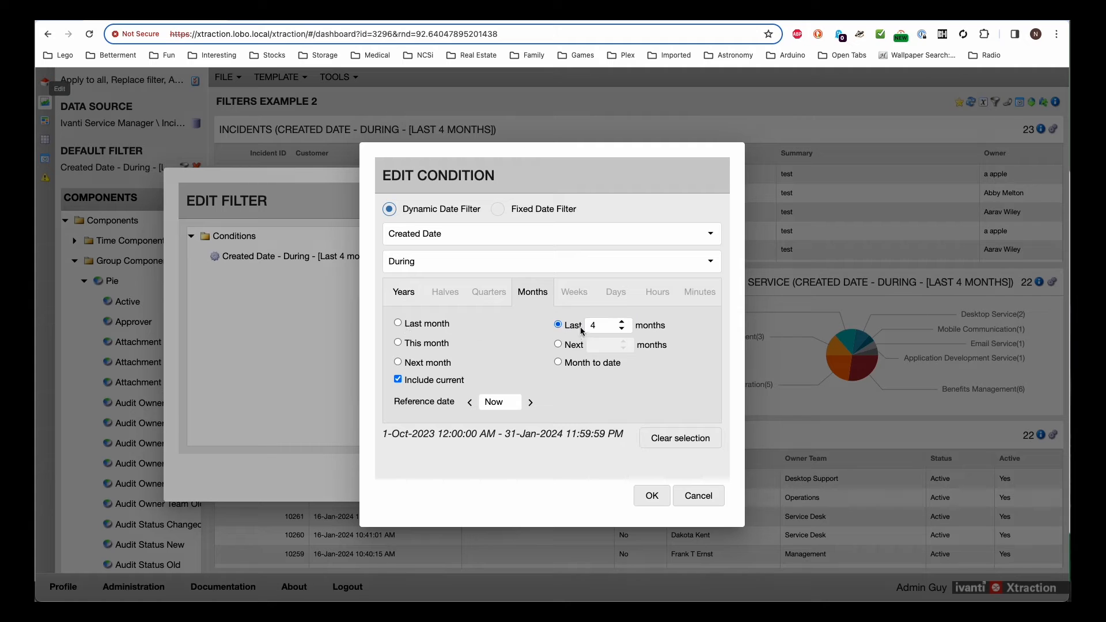
pyautogui.click(622, 322)
pyautogui.click(621, 323)
pyautogui.click(622, 322)
pyautogui.click(657, 497)
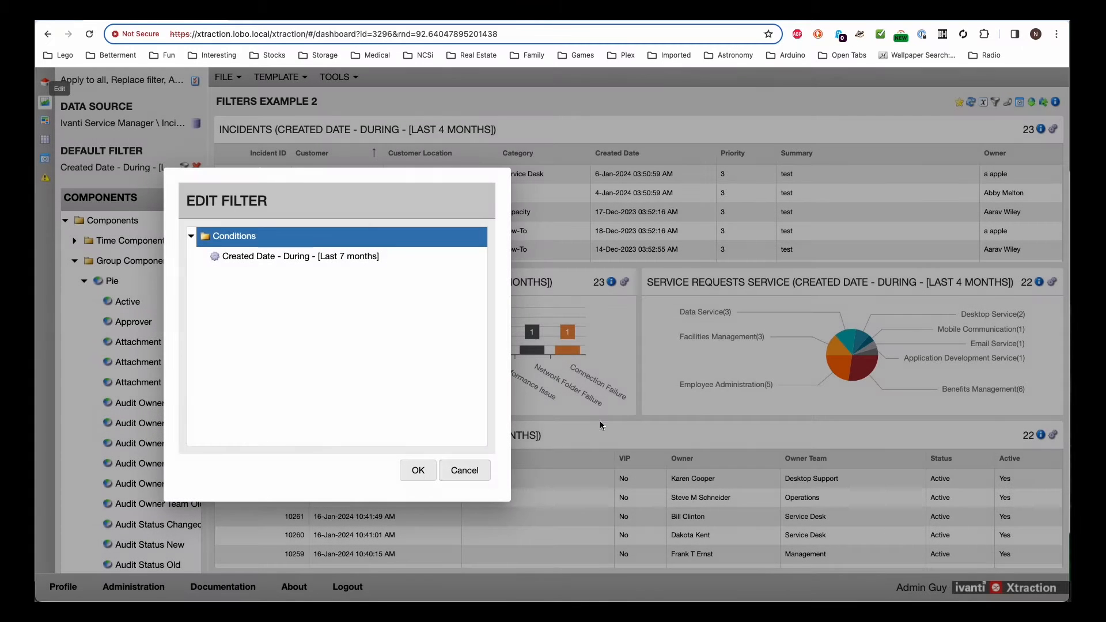
pyautogui.click(419, 467)
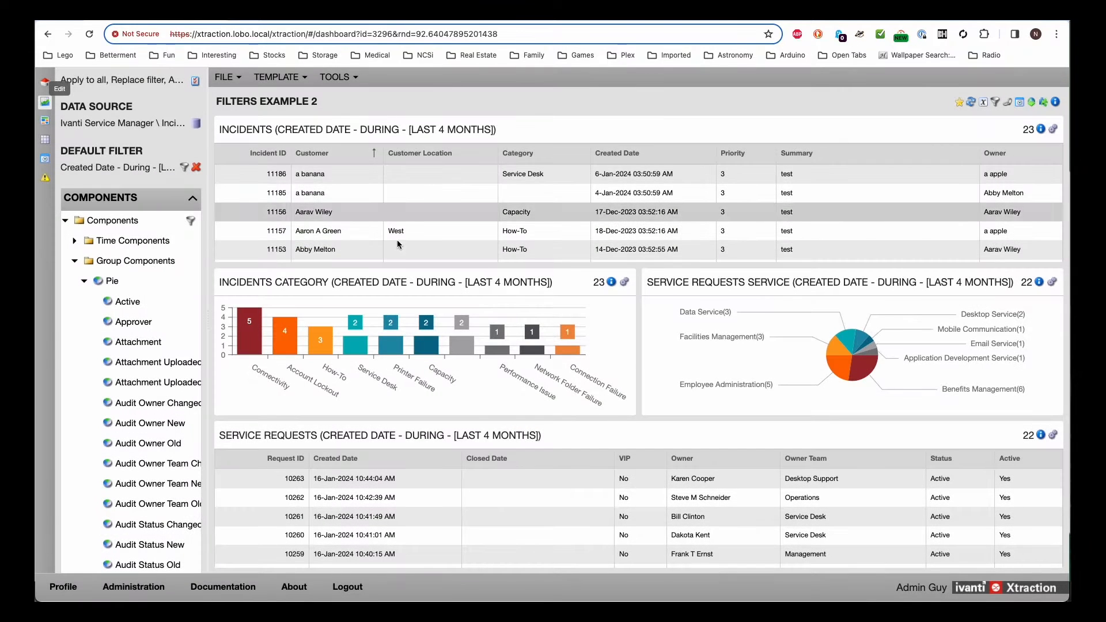
# Step: Replace the Incidents Category bar chart on the dashboard with the Active pie component
pyautogui.click(122, 302)
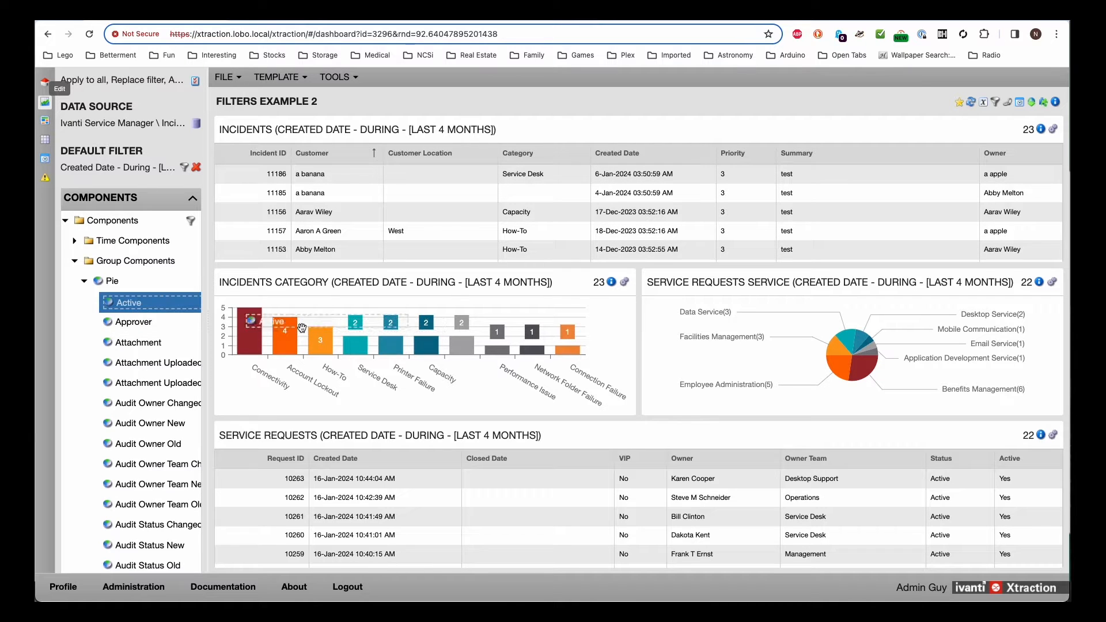
pyautogui.moveTo(126, 304); pyautogui.dragTo(429, 375)
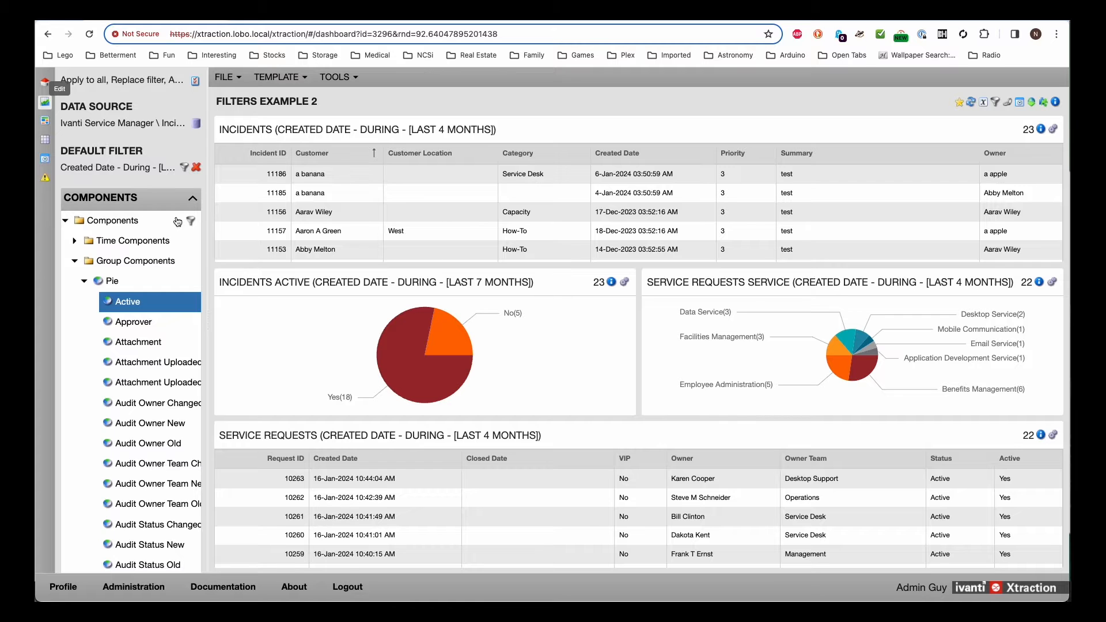
# Step: Open the Filters Example dashboard from the Filters folder and dismiss its User parameter request without a value
pyautogui.click(226, 76)
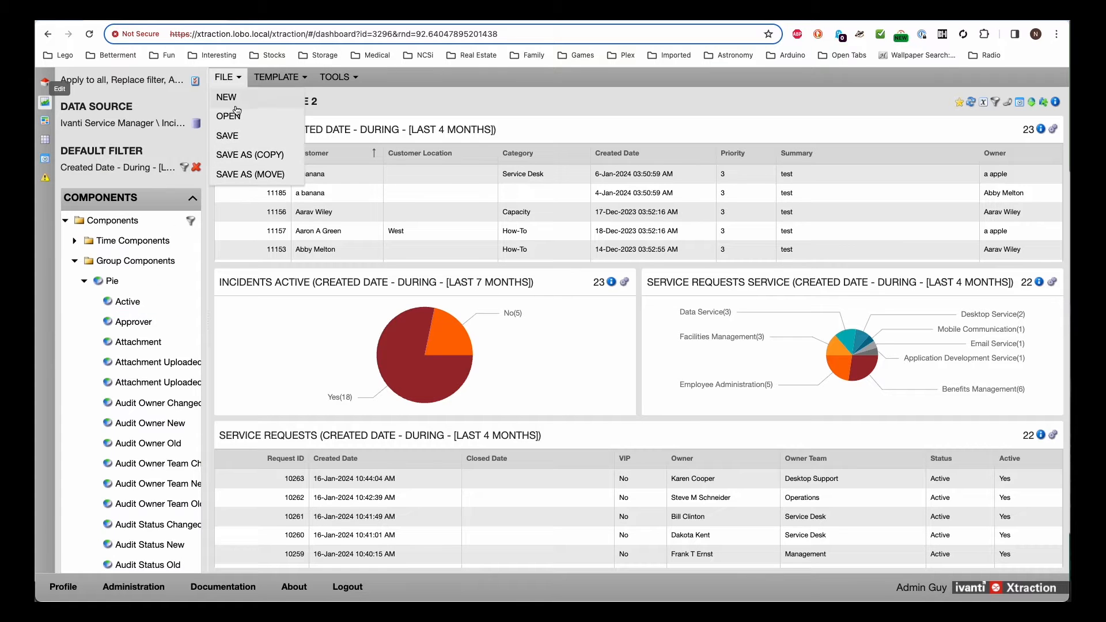
pyautogui.click(244, 121)
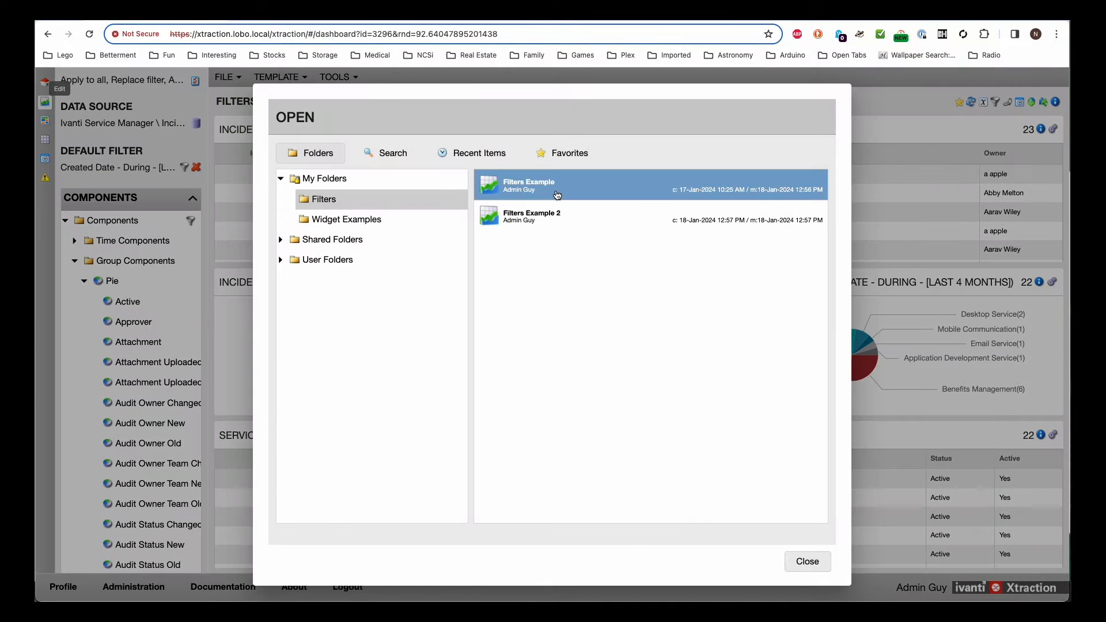
pyautogui.doubleClick(557, 194)
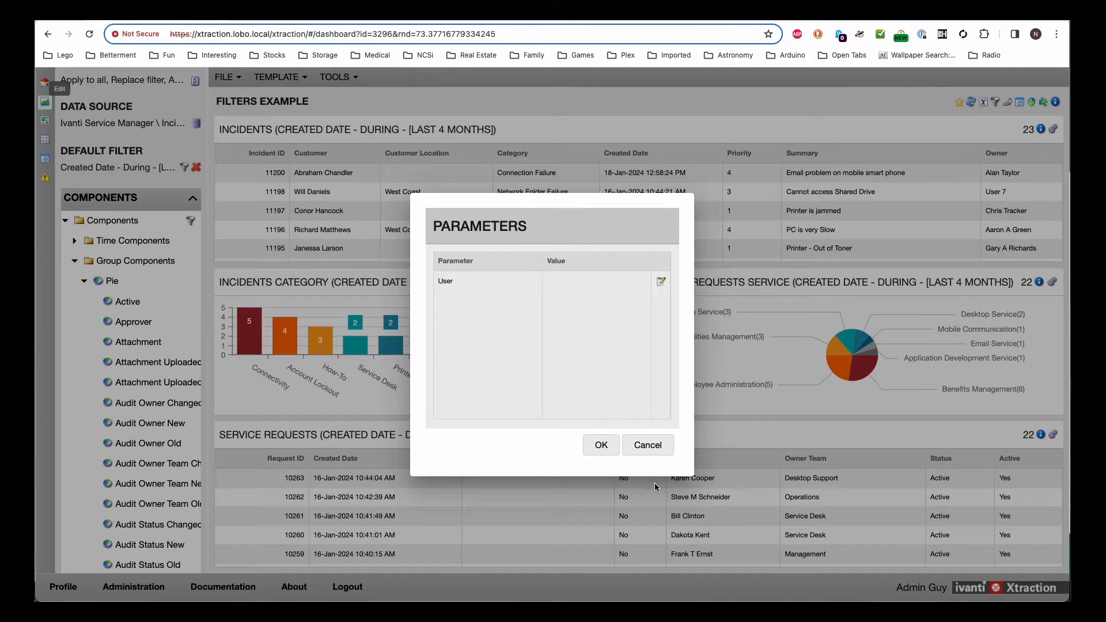
pyautogui.click(648, 445)
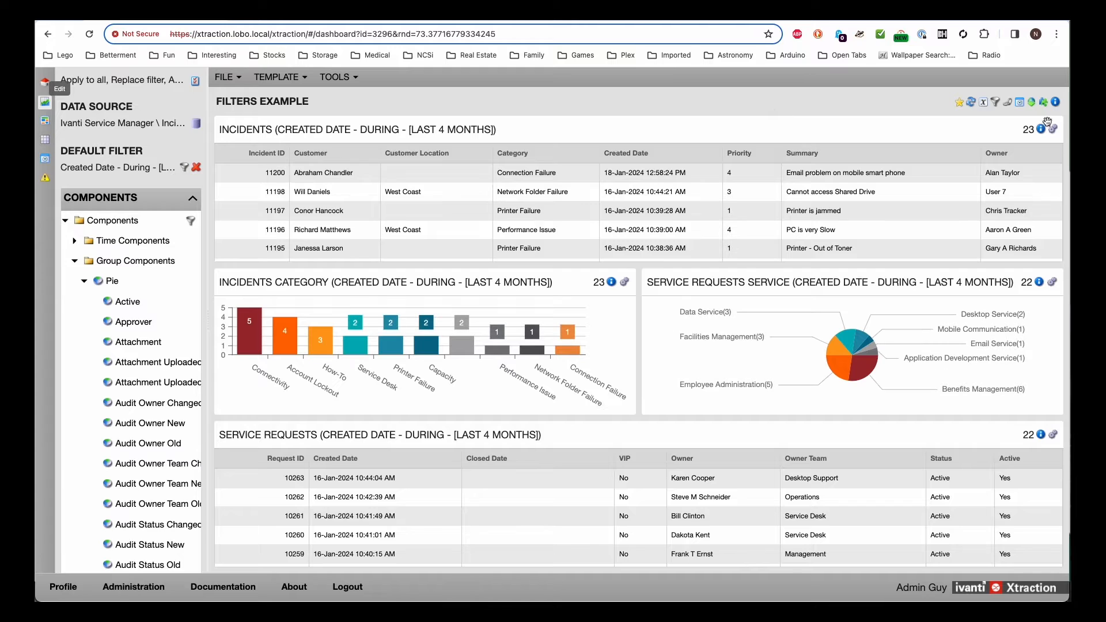
# Step: Open the dashboard's filter editor and choose Ivanti Service Manager \ Incidents as the data source
pyautogui.click(998, 103)
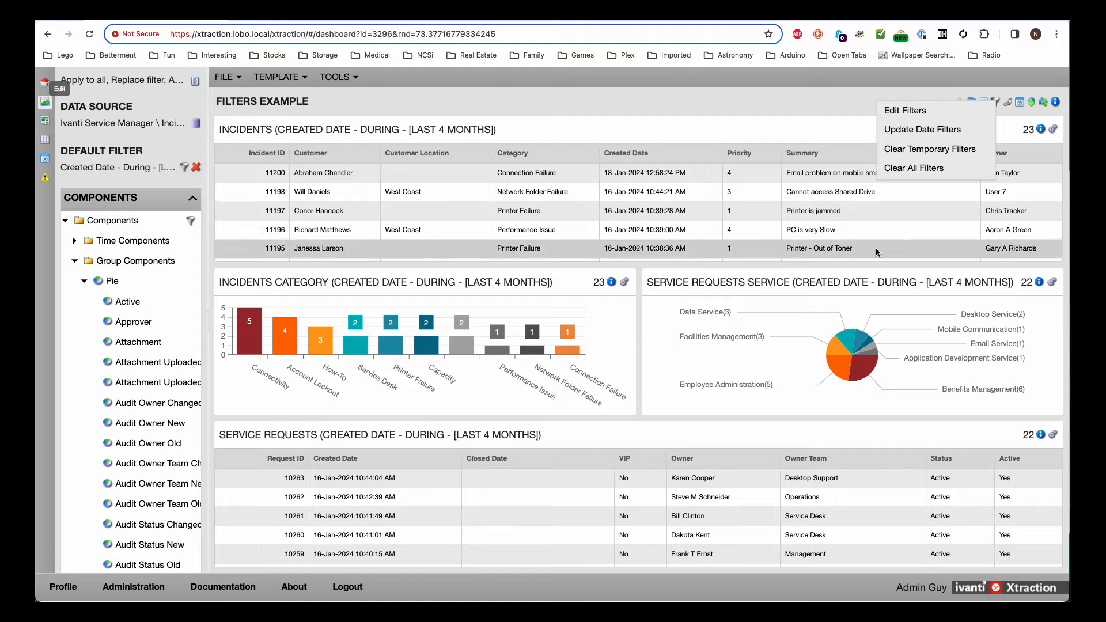
pyautogui.click(916, 113)
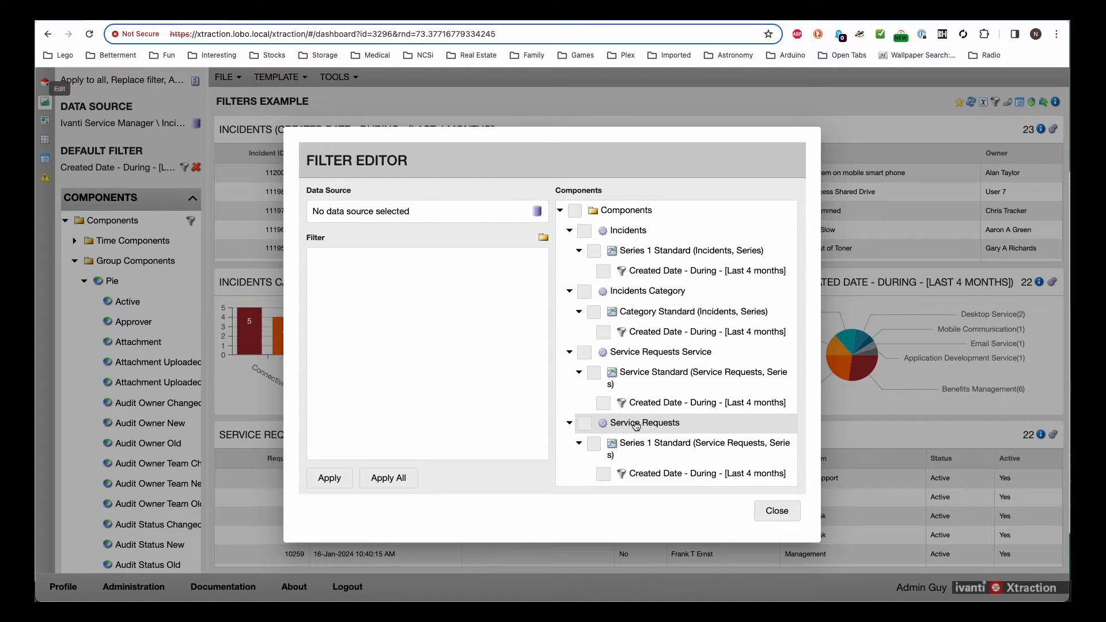
pyautogui.click(539, 213)
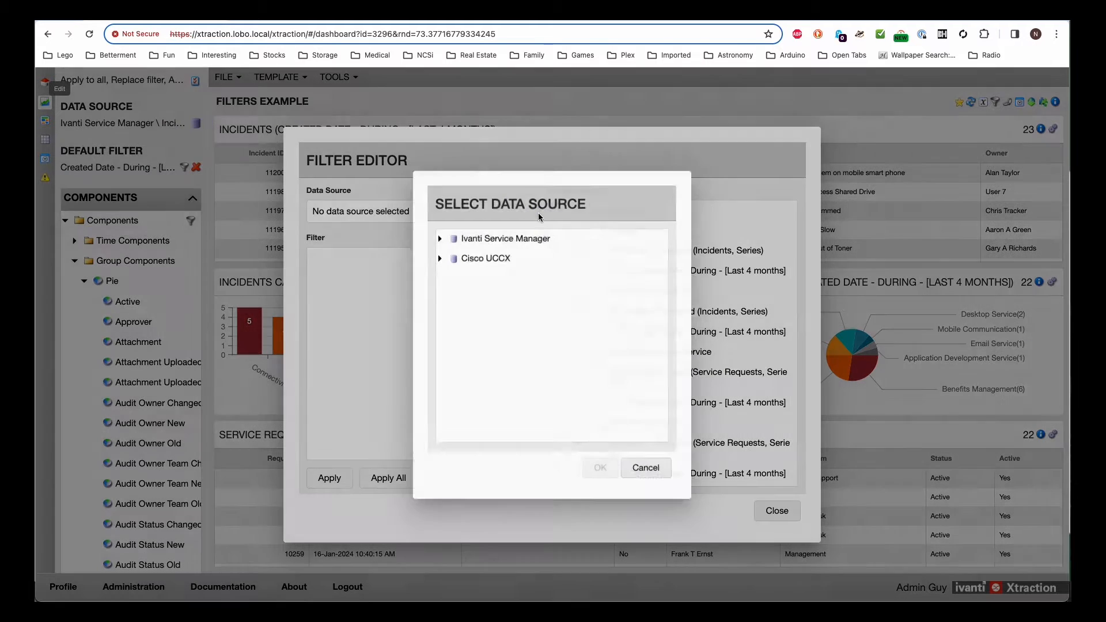
pyautogui.click(438, 238)
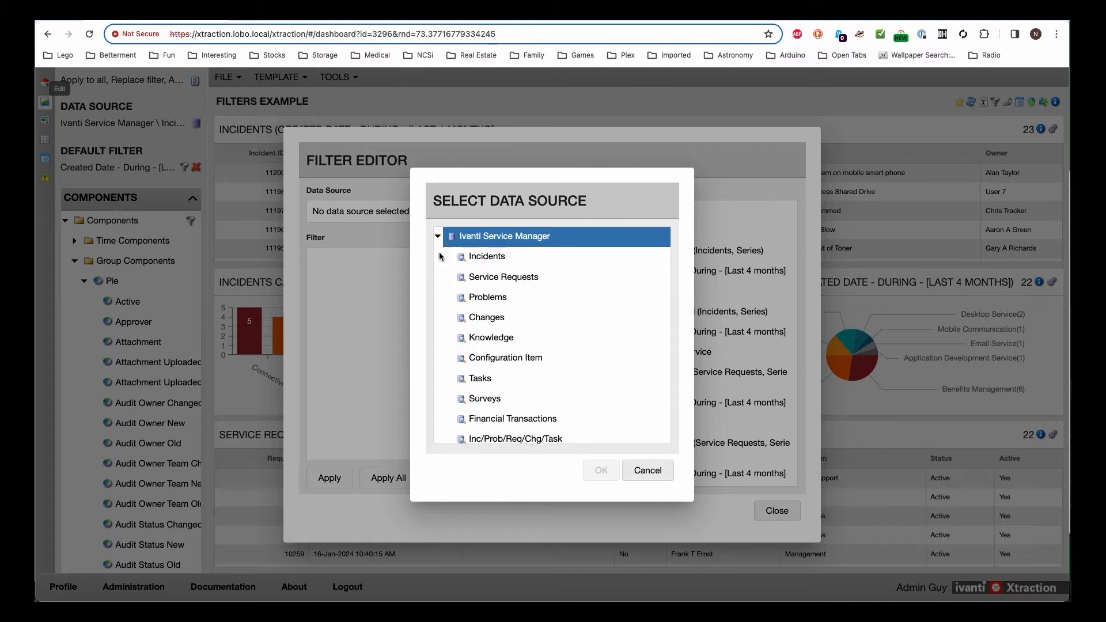
pyautogui.click(483, 259)
pyautogui.click(602, 471)
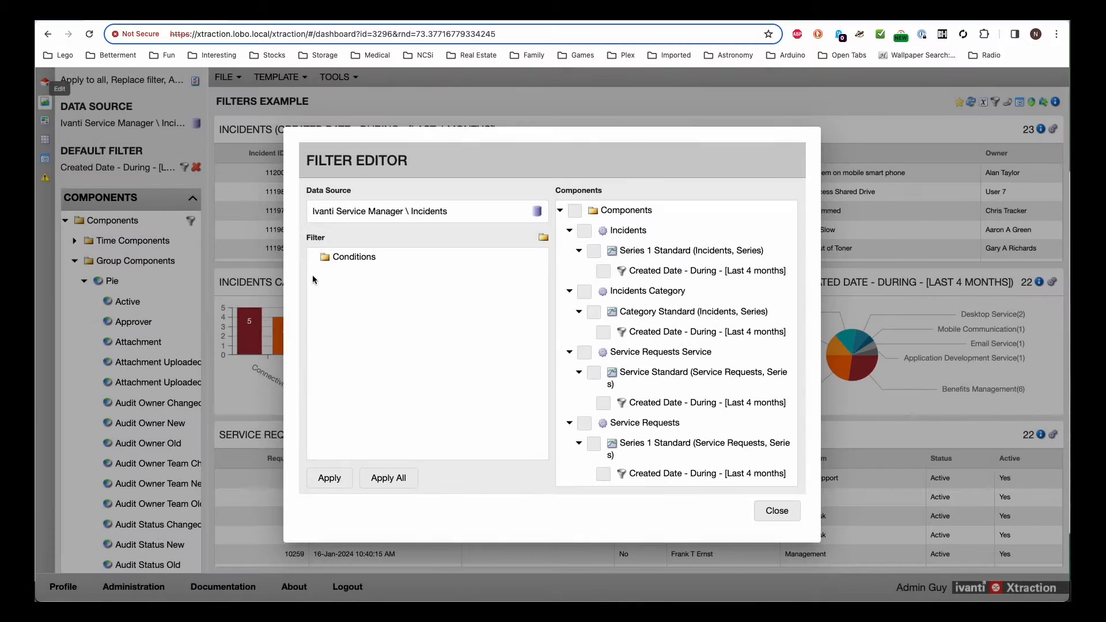
# Step: Create the filter condition Active Equals Yes and apply it to the Incidents component only
pyautogui.rightClick(357, 257)
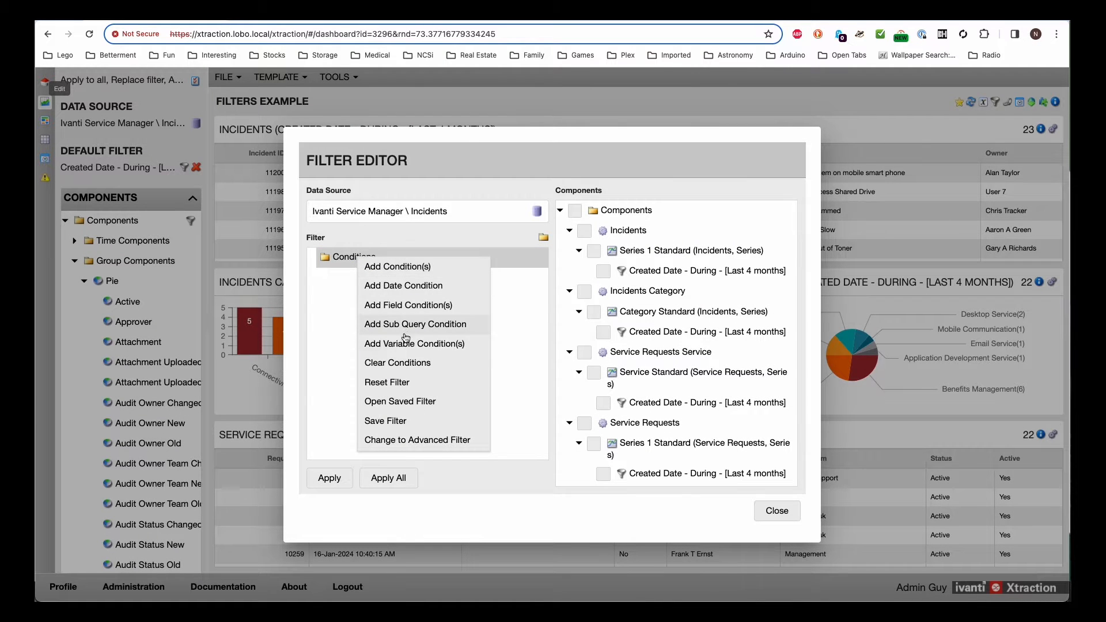
pyautogui.click(404, 267)
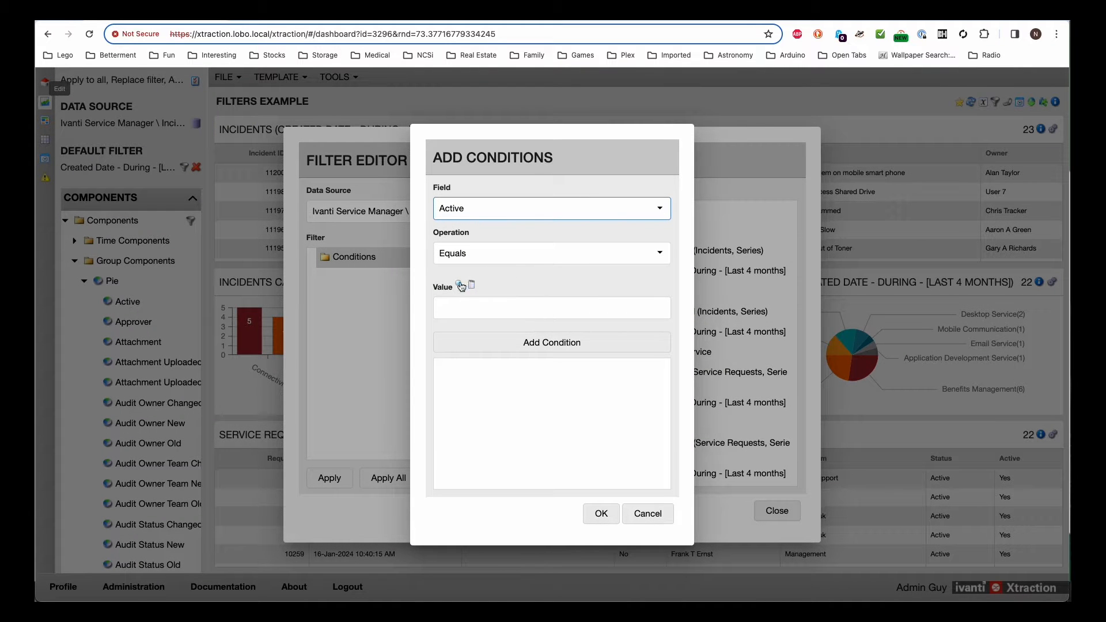
pyautogui.click(460, 285)
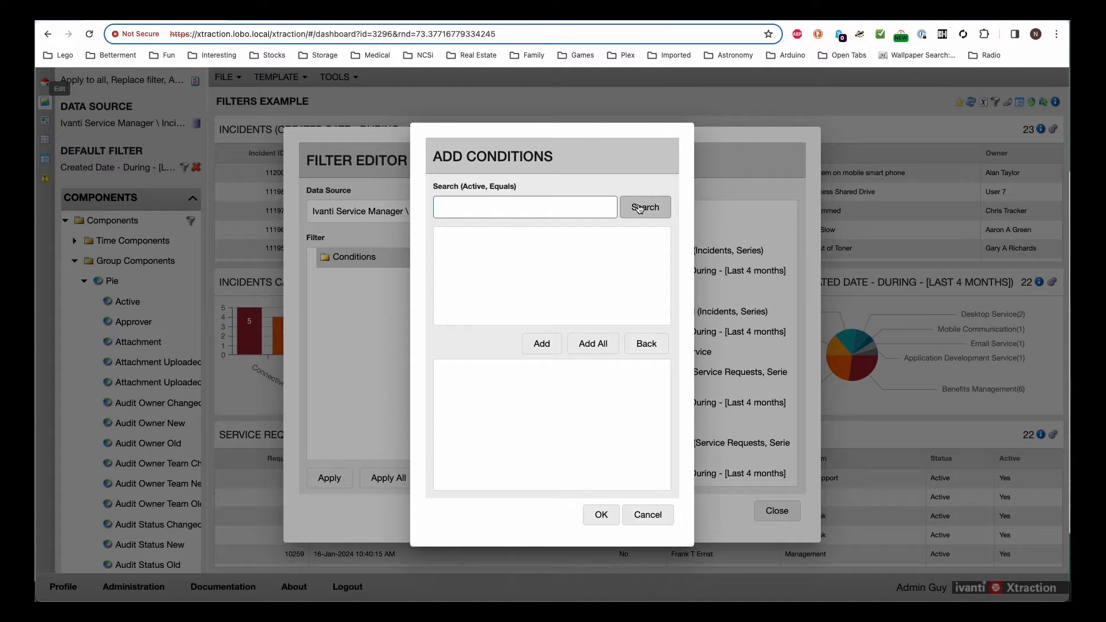
pyautogui.click(640, 209)
pyautogui.click(447, 263)
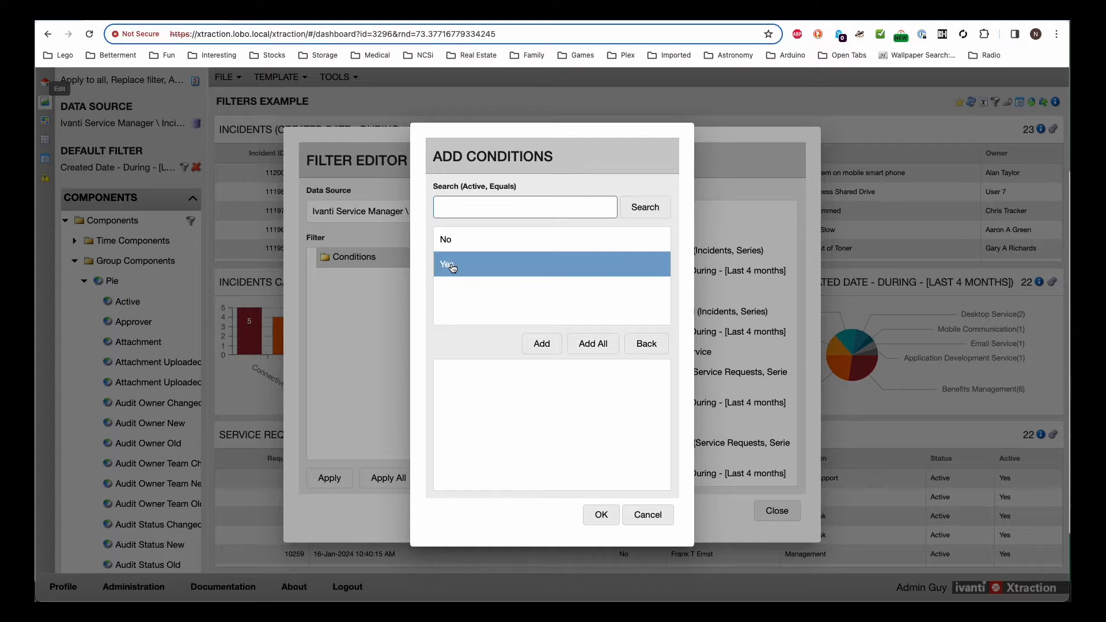
pyautogui.doubleClick(480, 271)
pyautogui.click(602, 510)
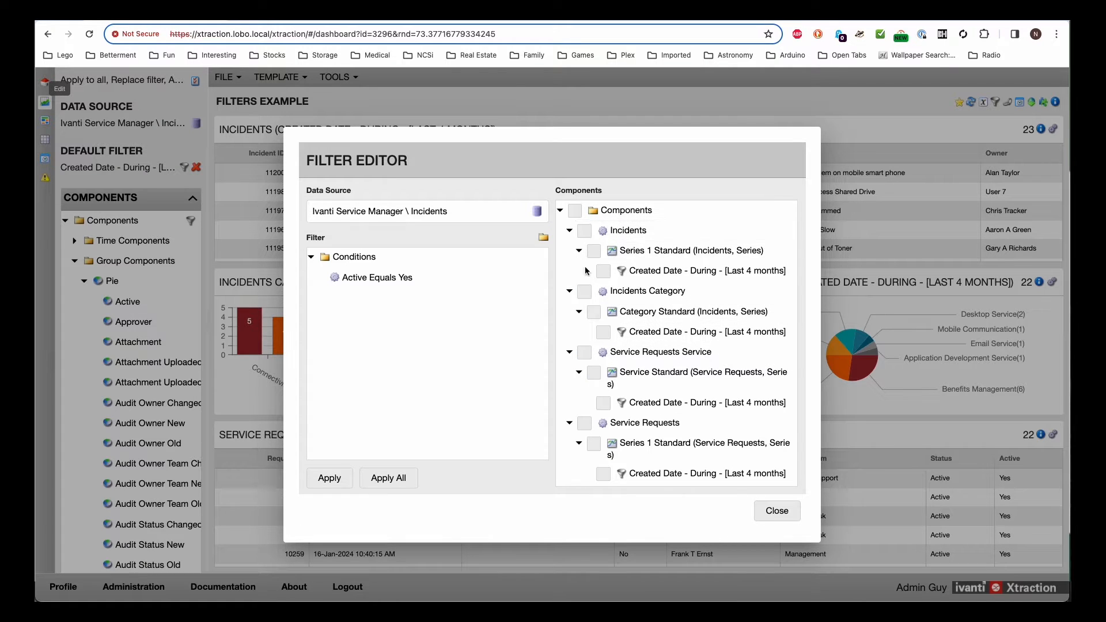
pyautogui.click(584, 232)
pyautogui.click(329, 478)
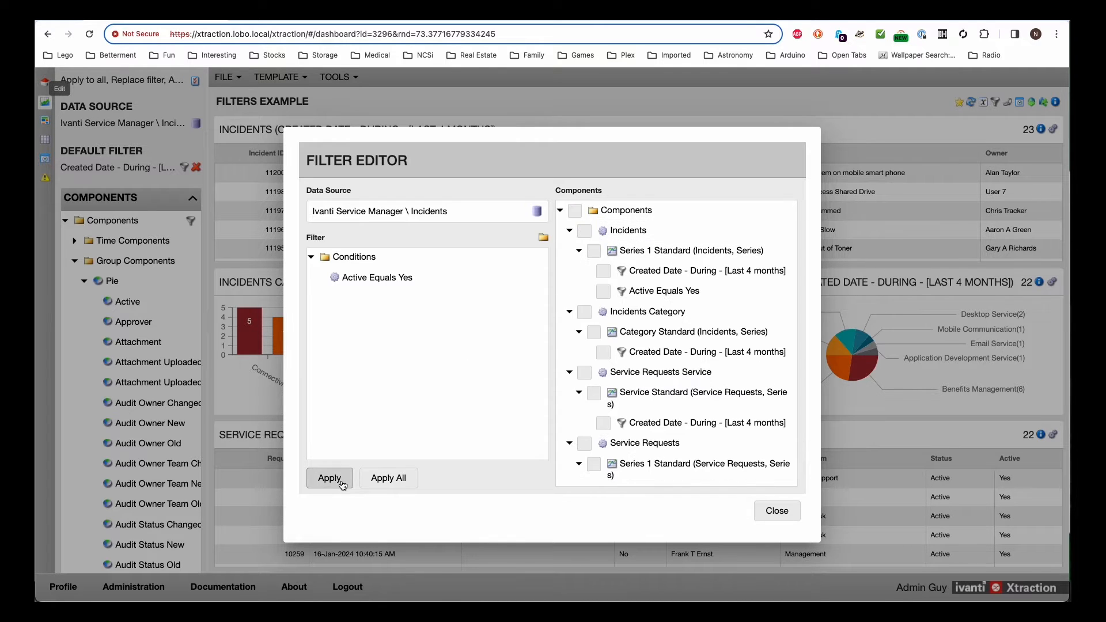
# Step: Remove the Active Equals Yes condition from the Incidents component and close the filter editor
pyautogui.rightClick(670, 293)
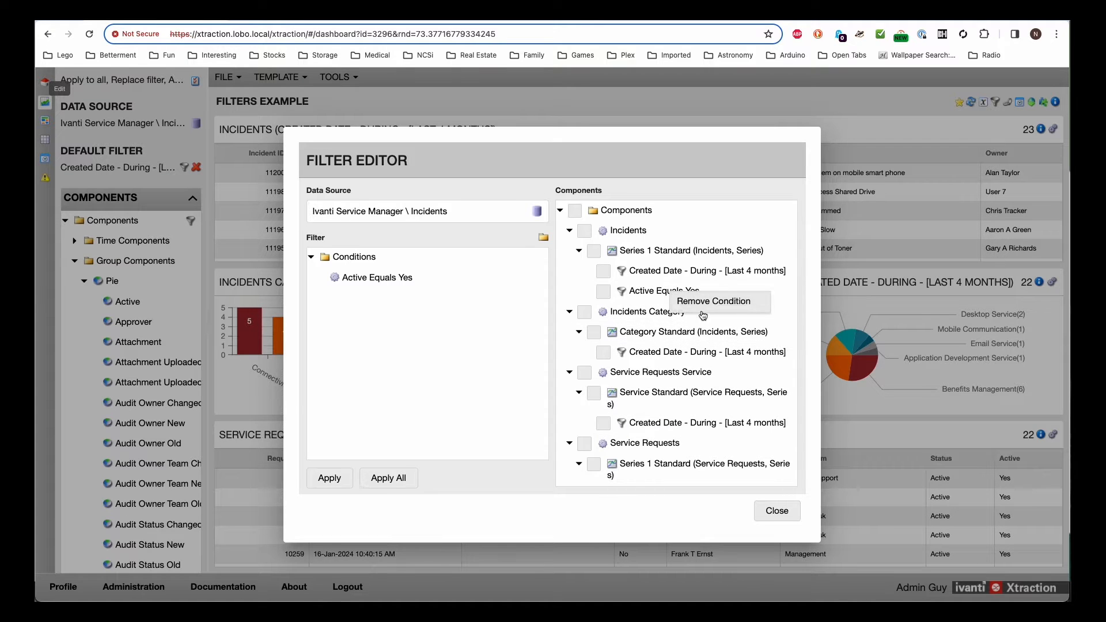
pyautogui.click(704, 306)
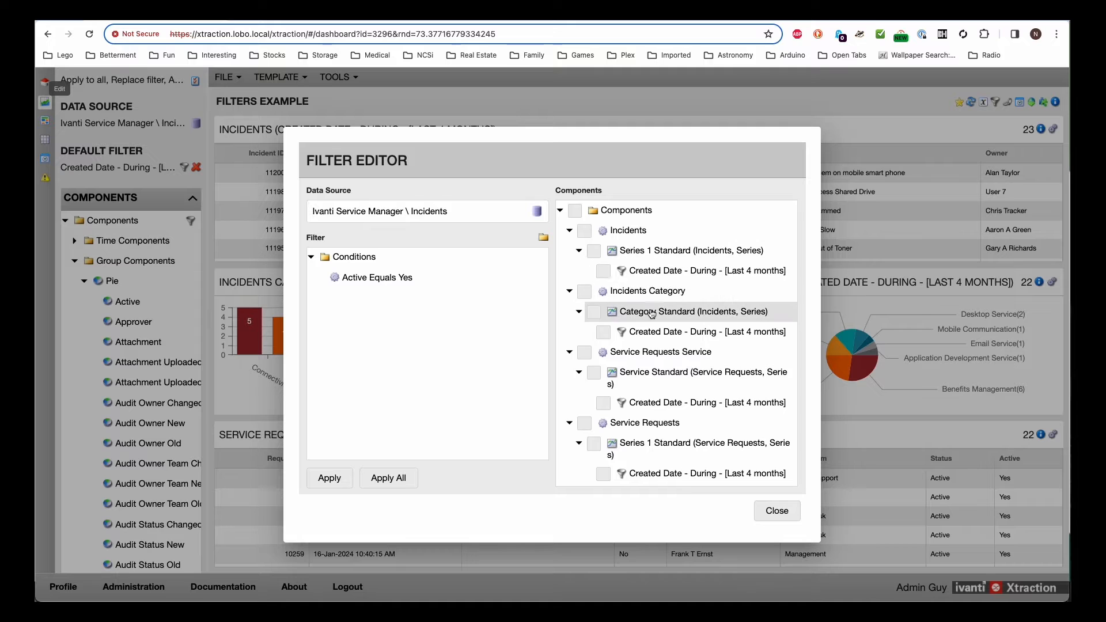
pyautogui.scroll(-1, 649, 282)
pyautogui.scroll(1, 649, 282)
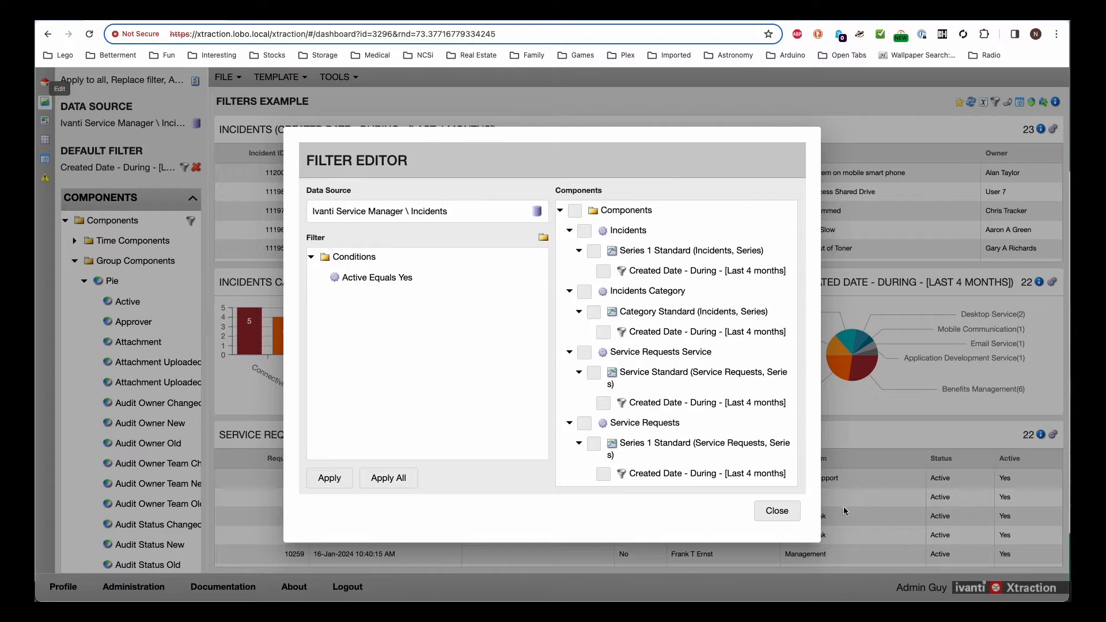
pyautogui.click(770, 513)
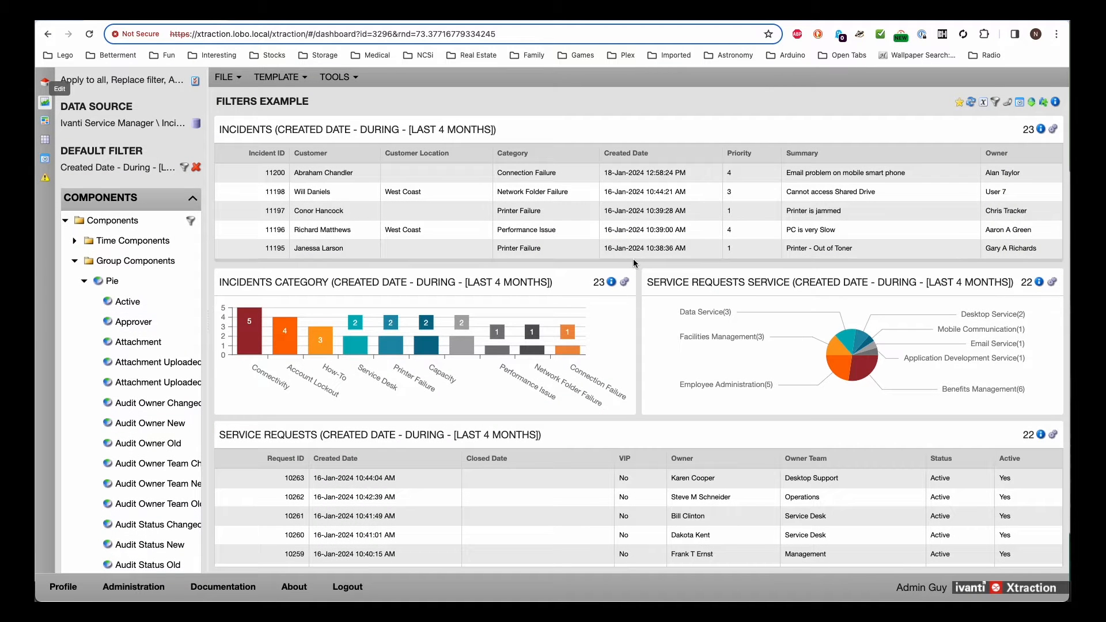
# Step: Update the date filters of all dashboard components at once to during the last 6 months
pyautogui.click(996, 104)
pyautogui.click(919, 127)
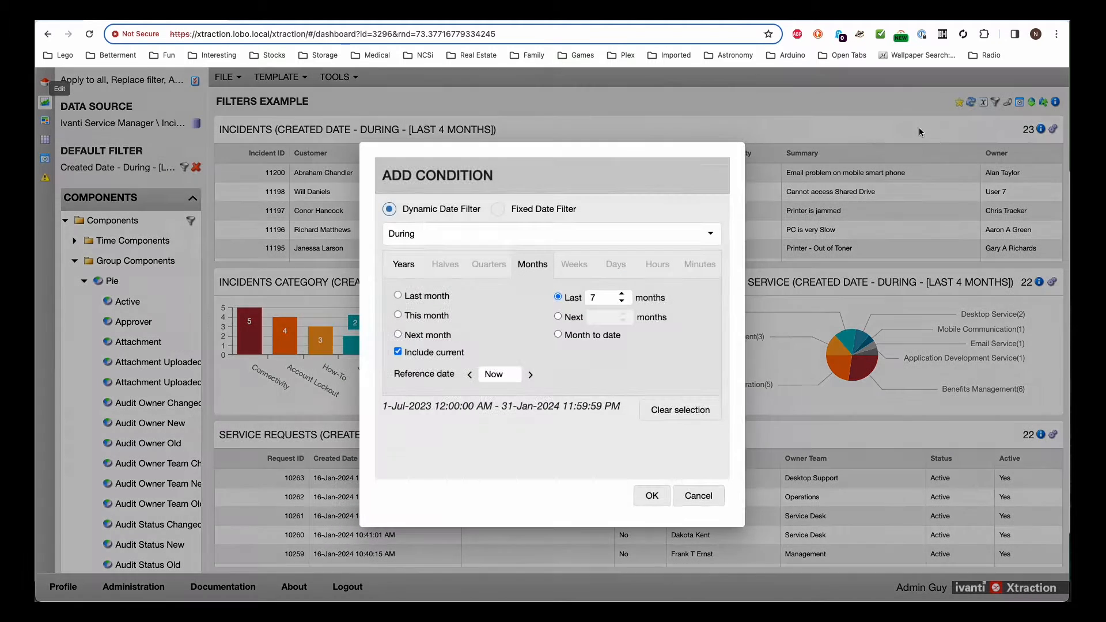
pyautogui.click(623, 302)
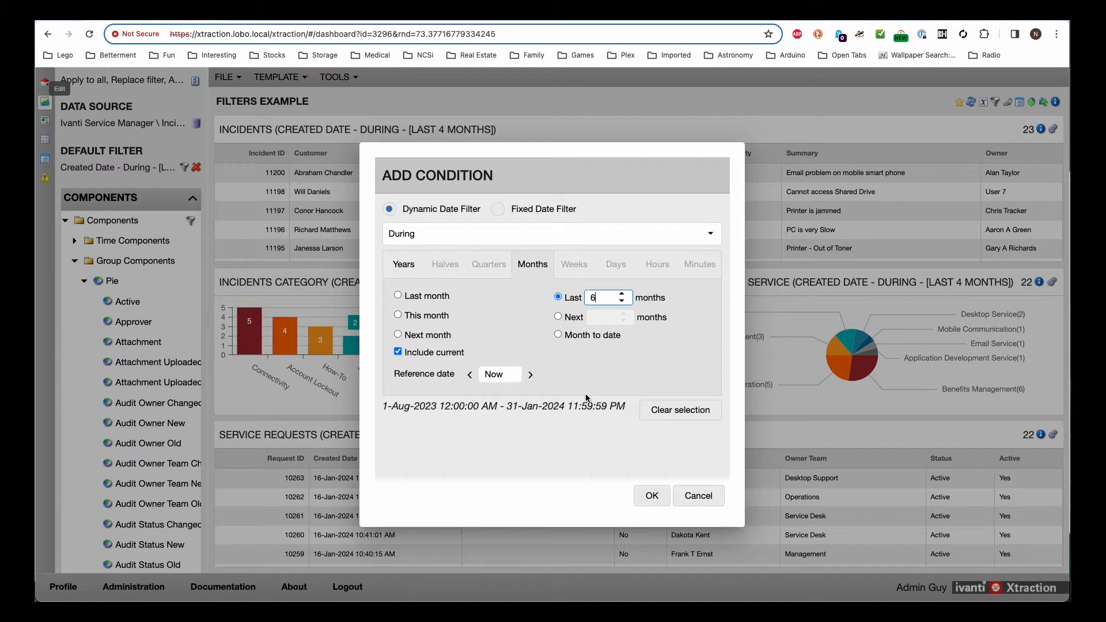
pyautogui.click(652, 495)
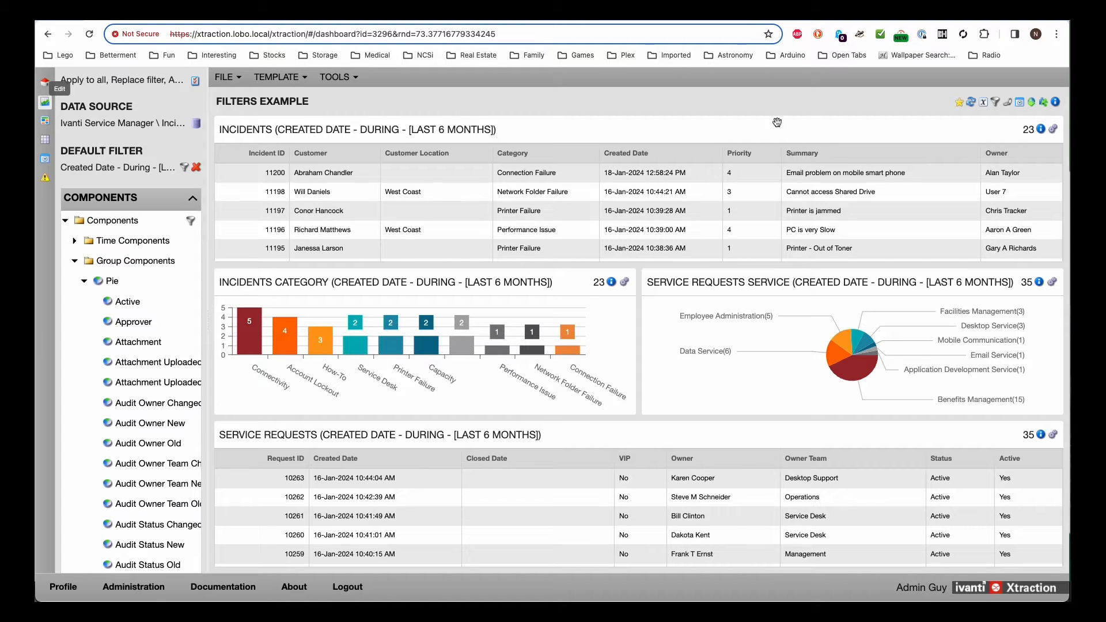
# Step: Open the Created Date condition in the filter of the Incidents list component
pyautogui.click(1054, 129)
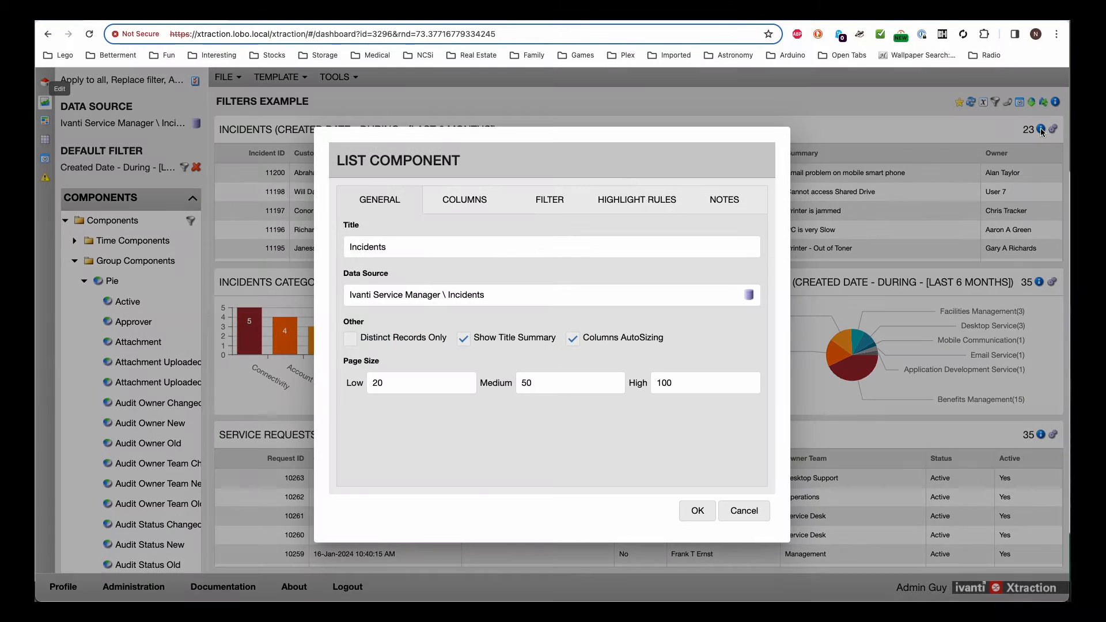
pyautogui.click(554, 201)
pyautogui.click(348, 230)
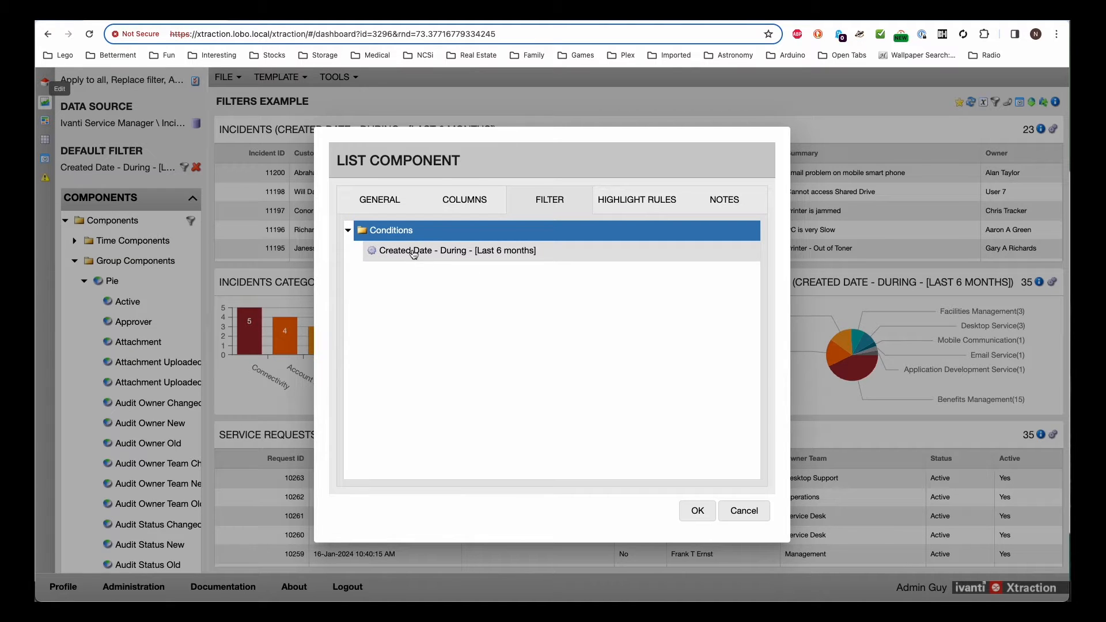
pyautogui.rightClick(395, 231)
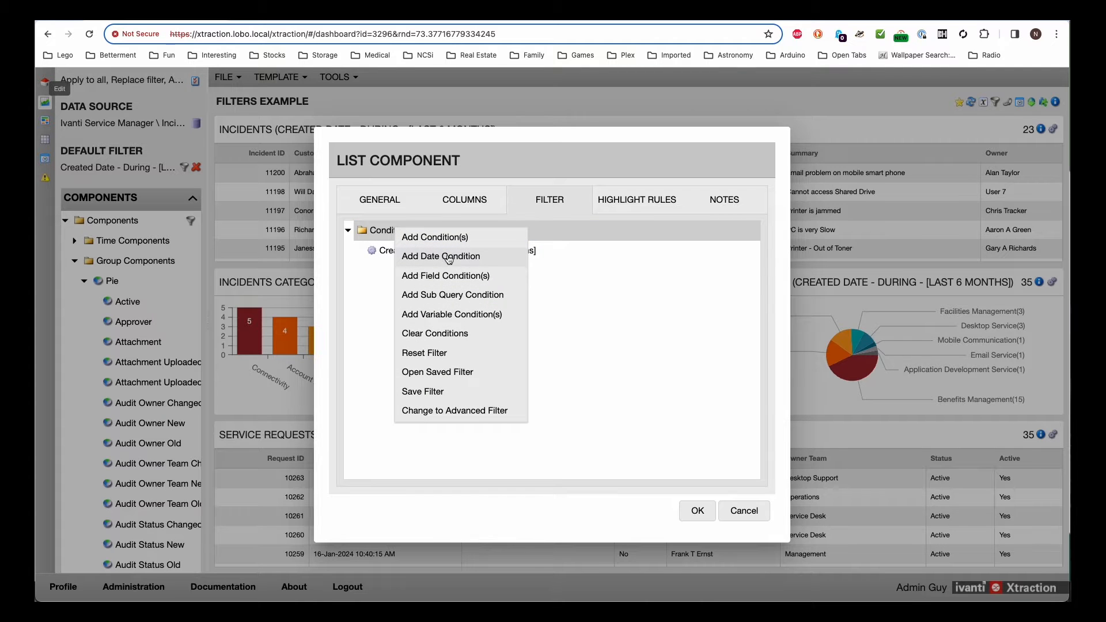
pyautogui.click(383, 268)
pyautogui.doubleClick(407, 256)
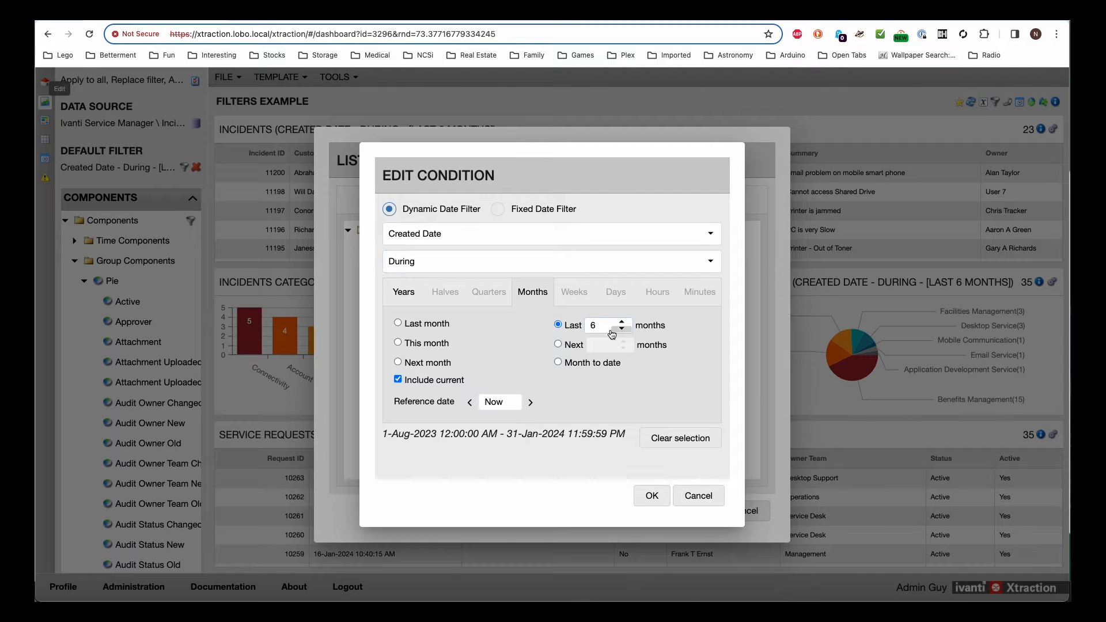
# Step: Review the comparison options available for the Created Date condition, keeping During selected
pyautogui.click(538, 261)
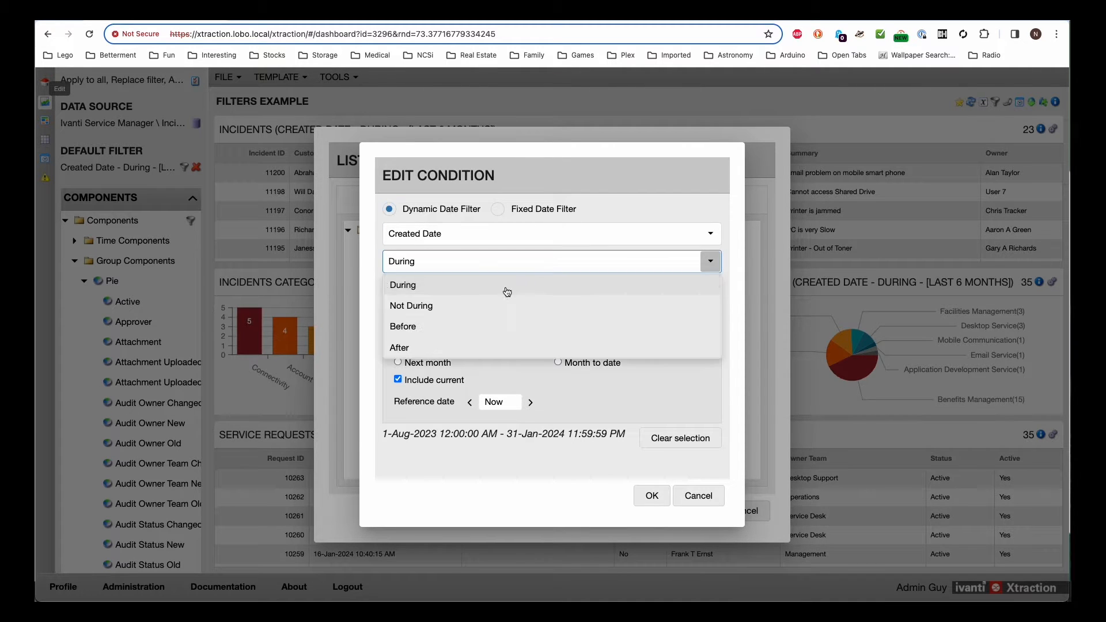
pyautogui.click(600, 164)
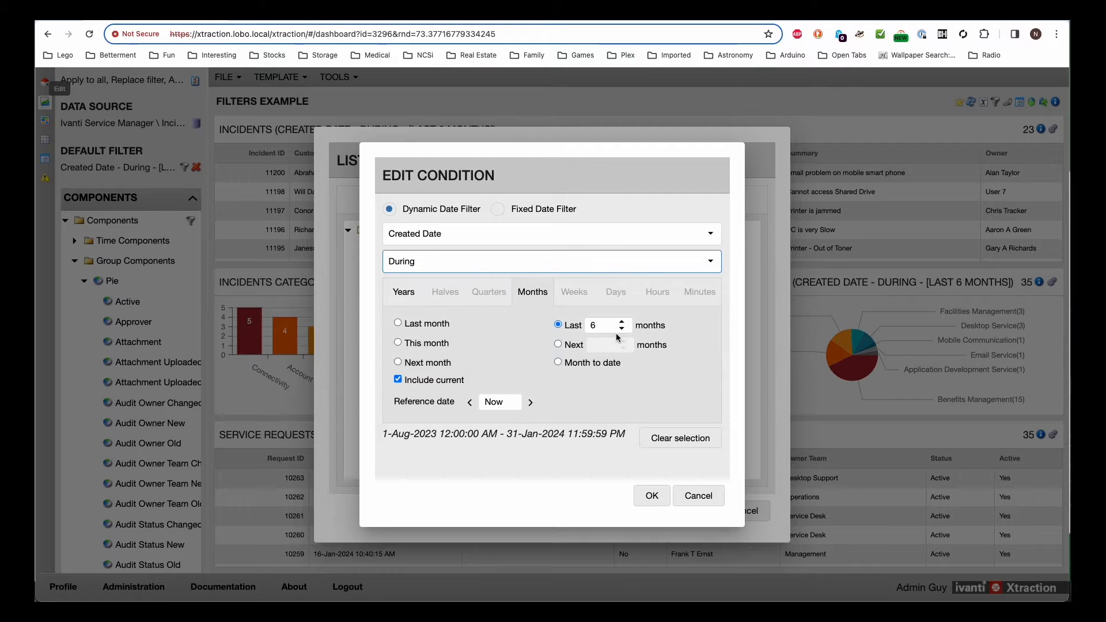
pyautogui.click(494, 265)
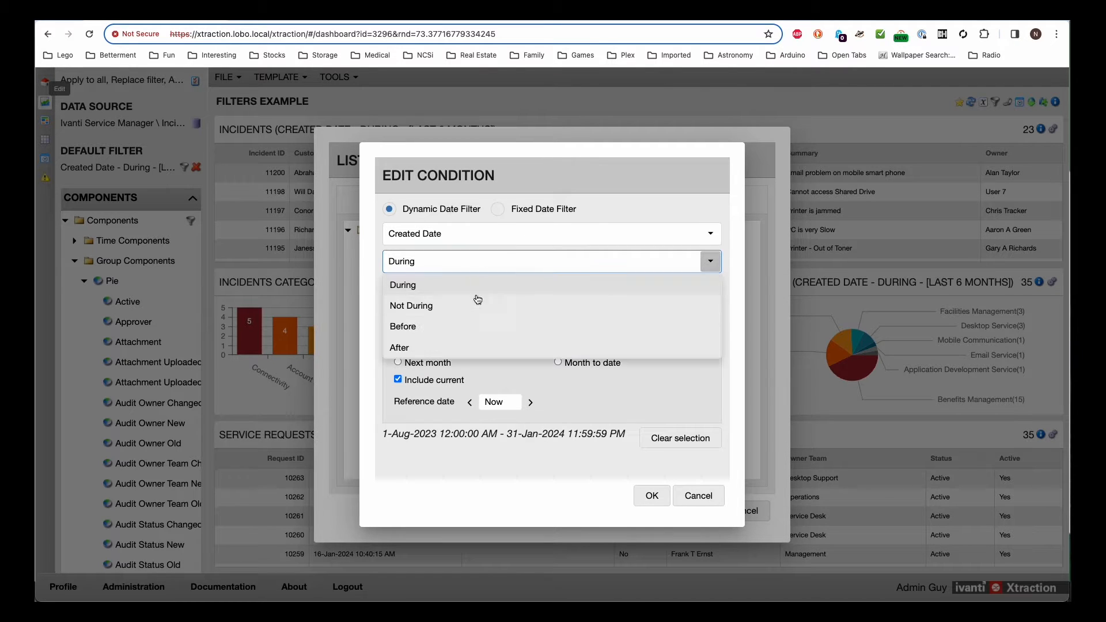
pyautogui.click(584, 174)
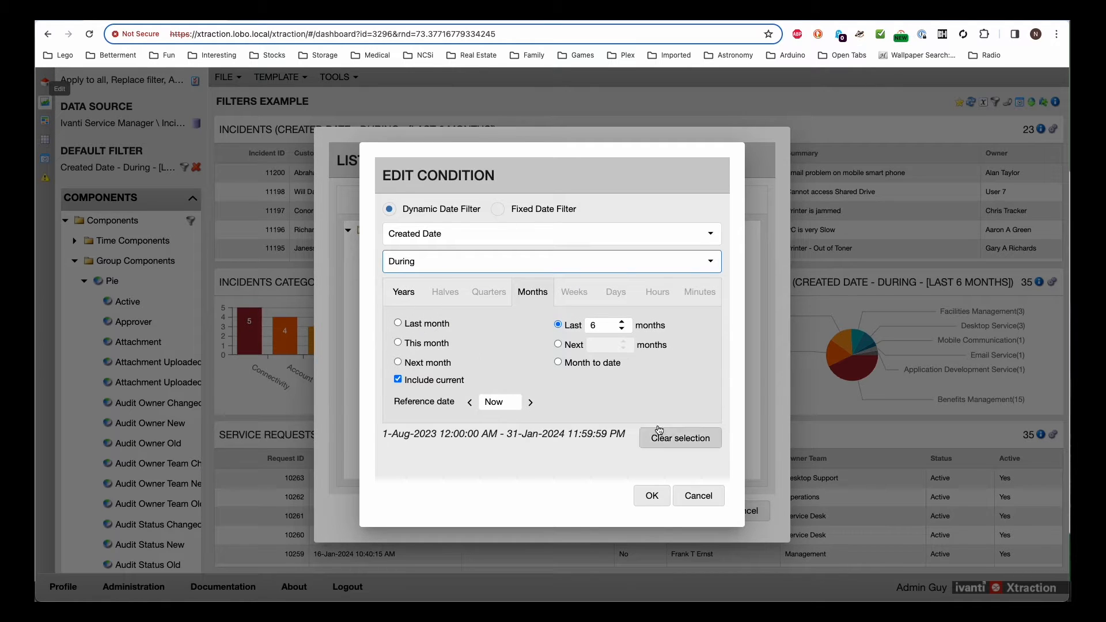
# Step: Clear the Created Date range, try Last year, and try the last 2 years including the current year
pyautogui.click(673, 439)
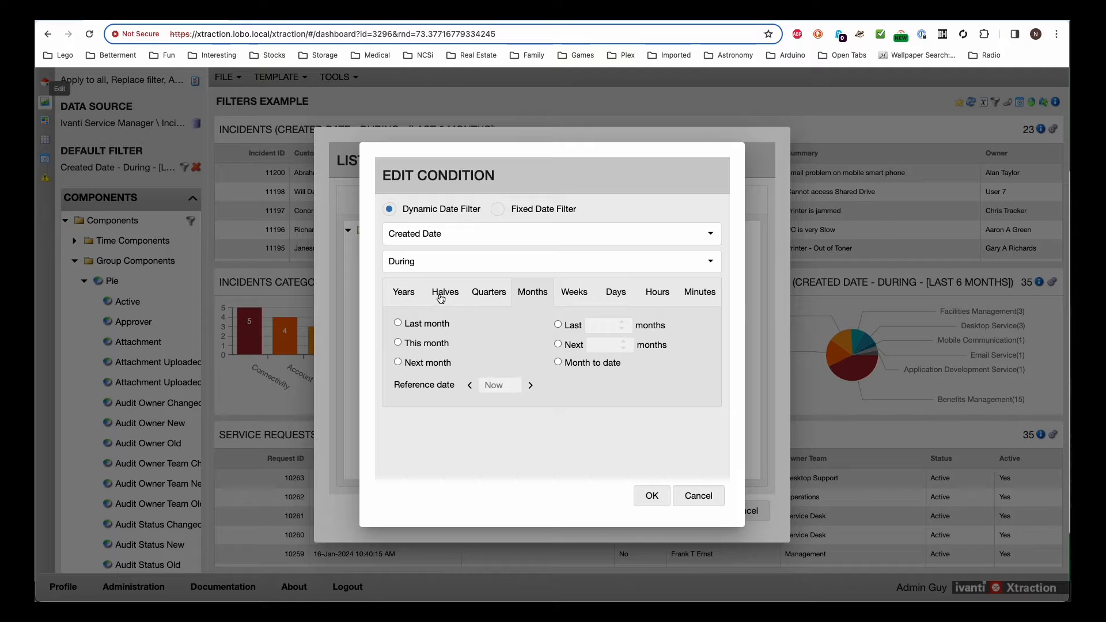
pyautogui.click(408, 295)
pyautogui.click(398, 348)
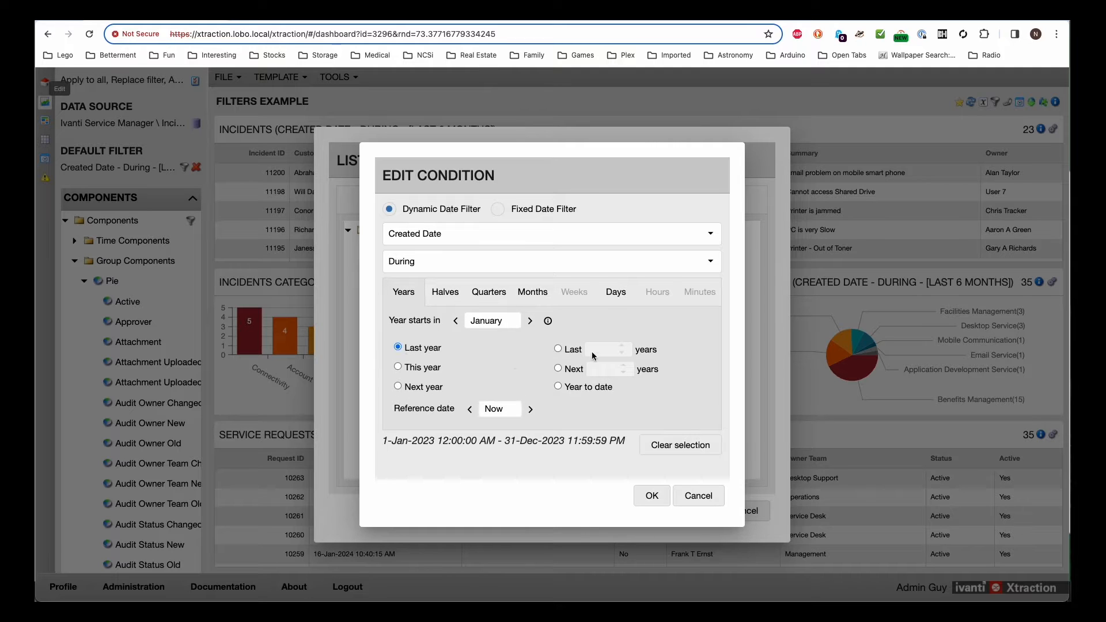
pyautogui.click(564, 351)
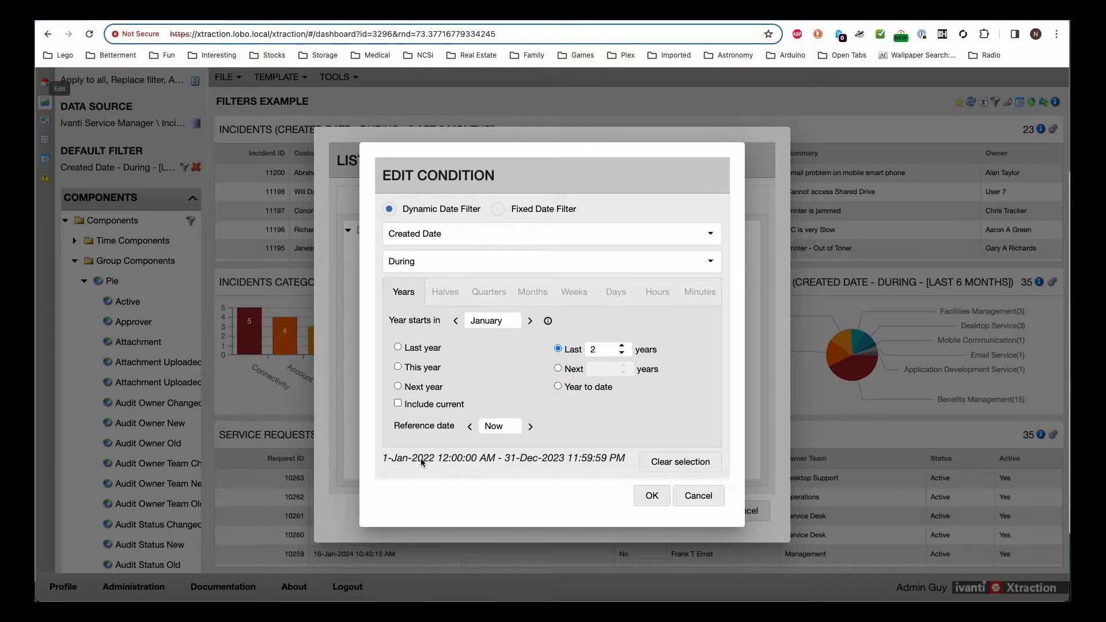
pyautogui.click(398, 404)
# Step: Try the fixed date filter for Created Date, view the start date calendar, and discard the condition edits
pyautogui.click(498, 208)
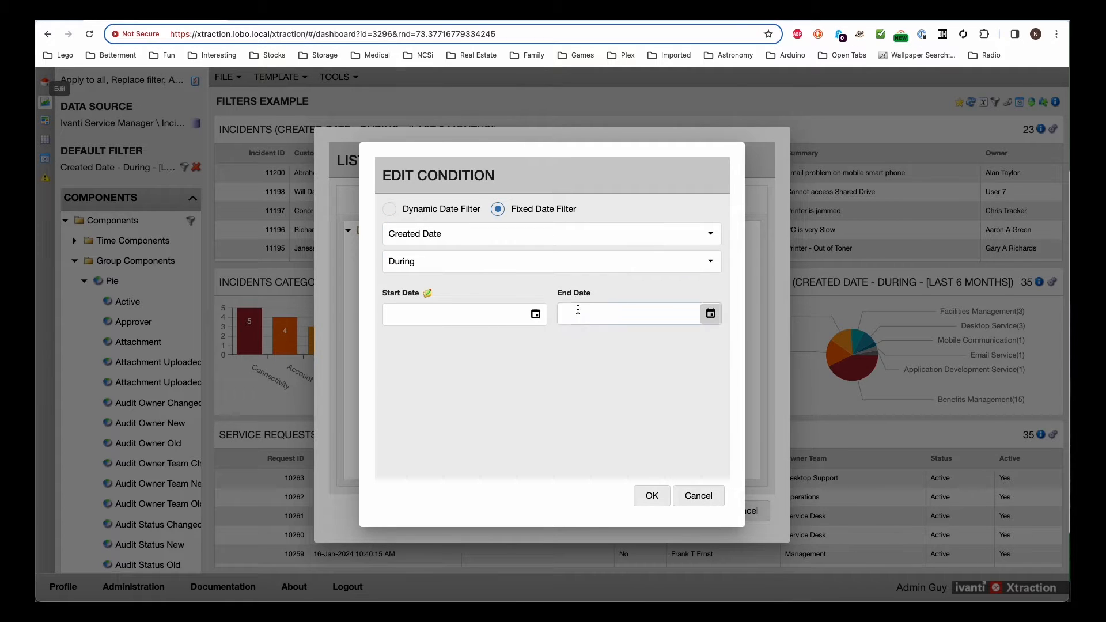
pyautogui.click(536, 315)
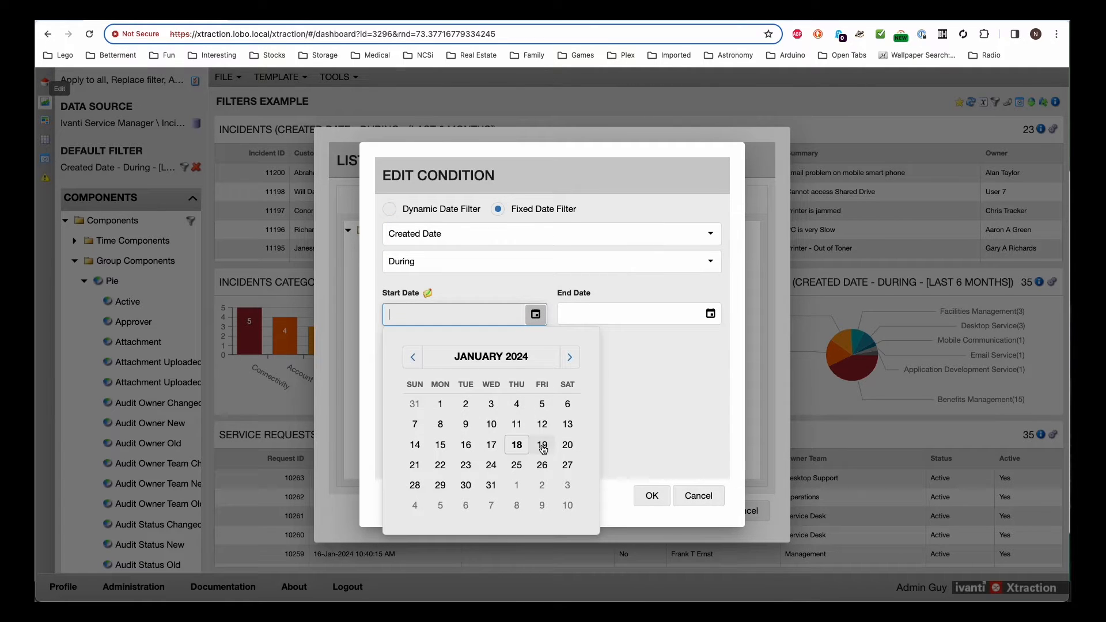
pyautogui.click(644, 406)
pyautogui.click(699, 496)
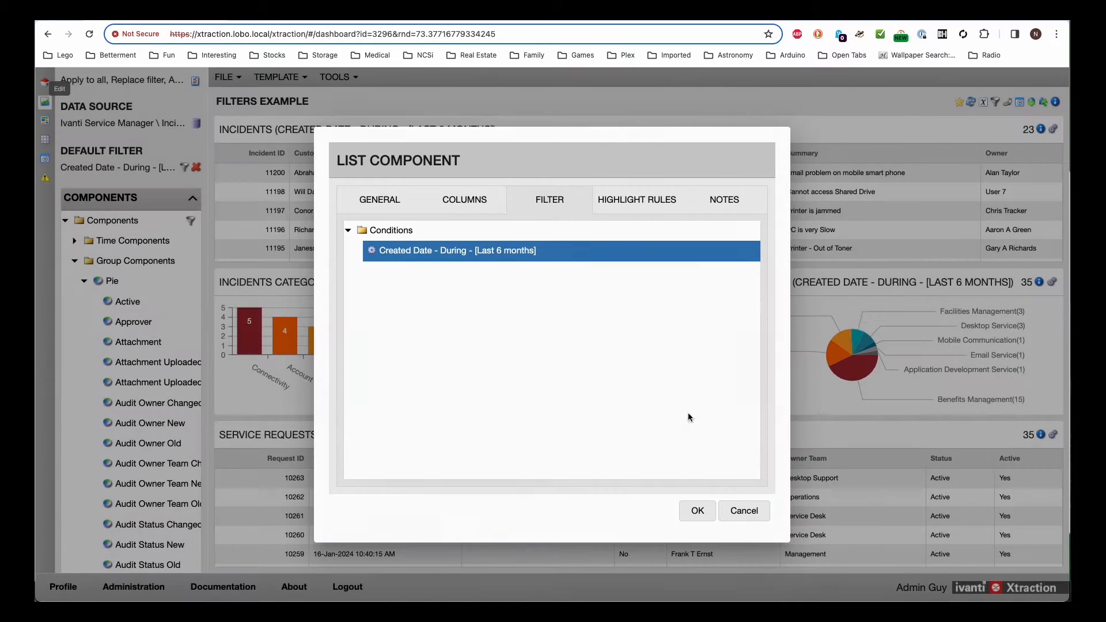
# Step: Try a general condition on the Created Date field in the Incidents list filter and cancel it
pyautogui.rightClick(390, 231)
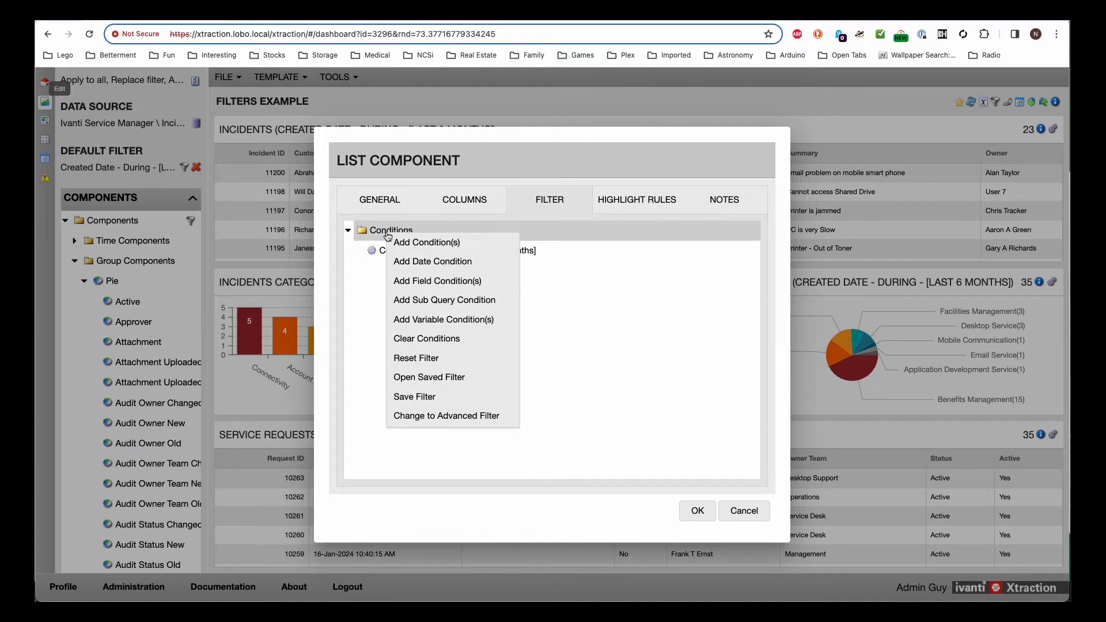
pyautogui.click(435, 244)
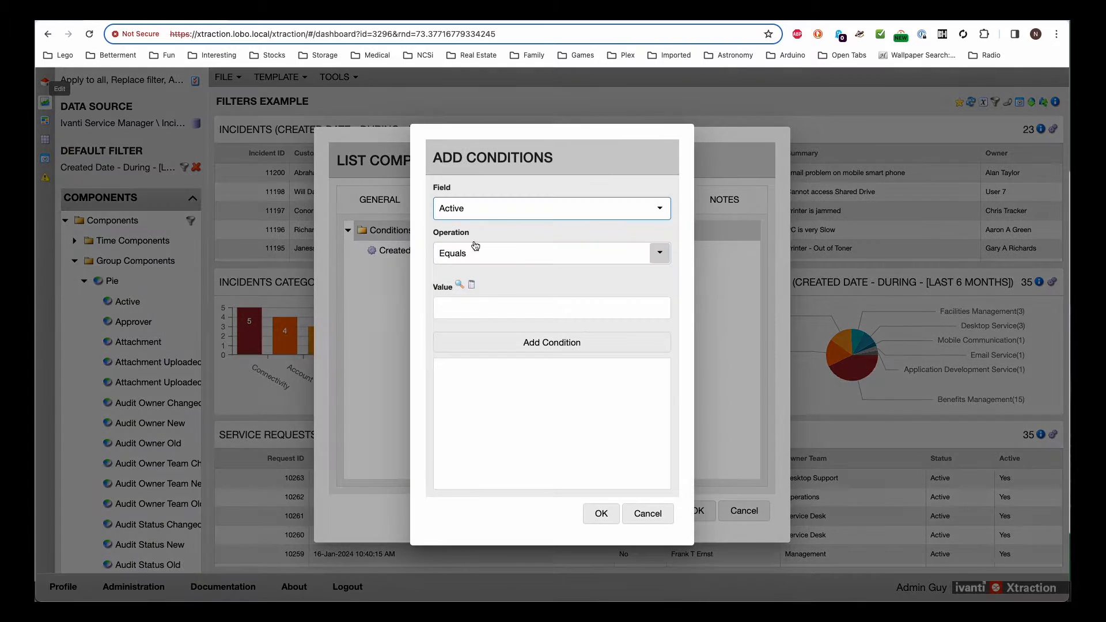
pyautogui.click(569, 214)
pyautogui.scroll(-2, 519, 353)
pyautogui.scroll(-5, 518, 351)
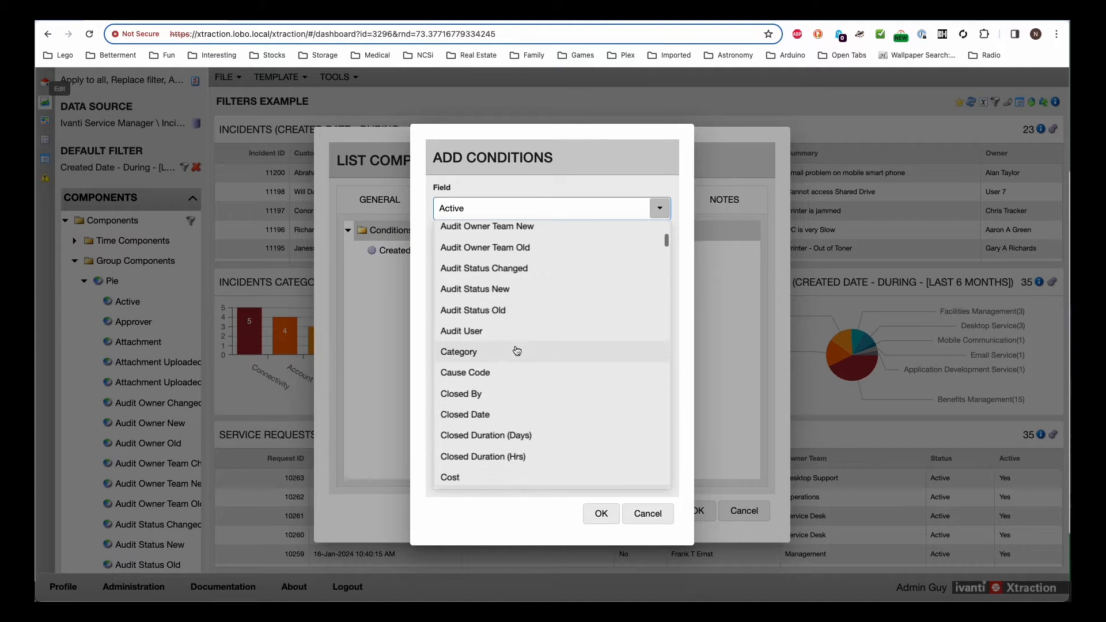
pyautogui.scroll(-2, 511, 352)
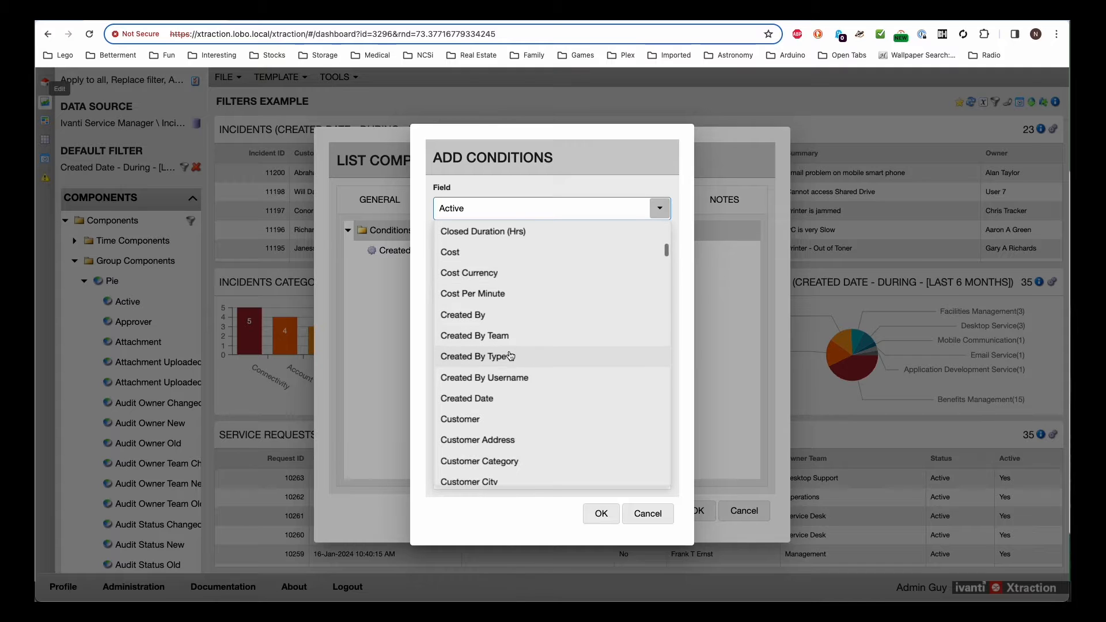
pyautogui.click(495, 398)
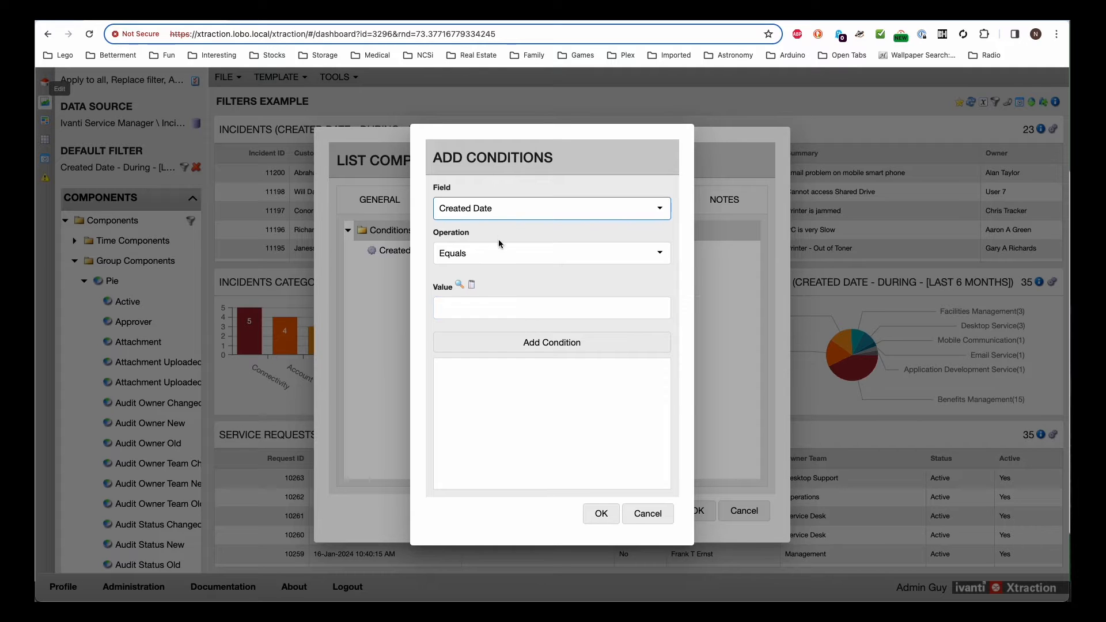
pyautogui.click(645, 514)
# Step: Start a new general condition in the Incidents list filter and review the available fields and operations
pyautogui.rightClick(398, 229)
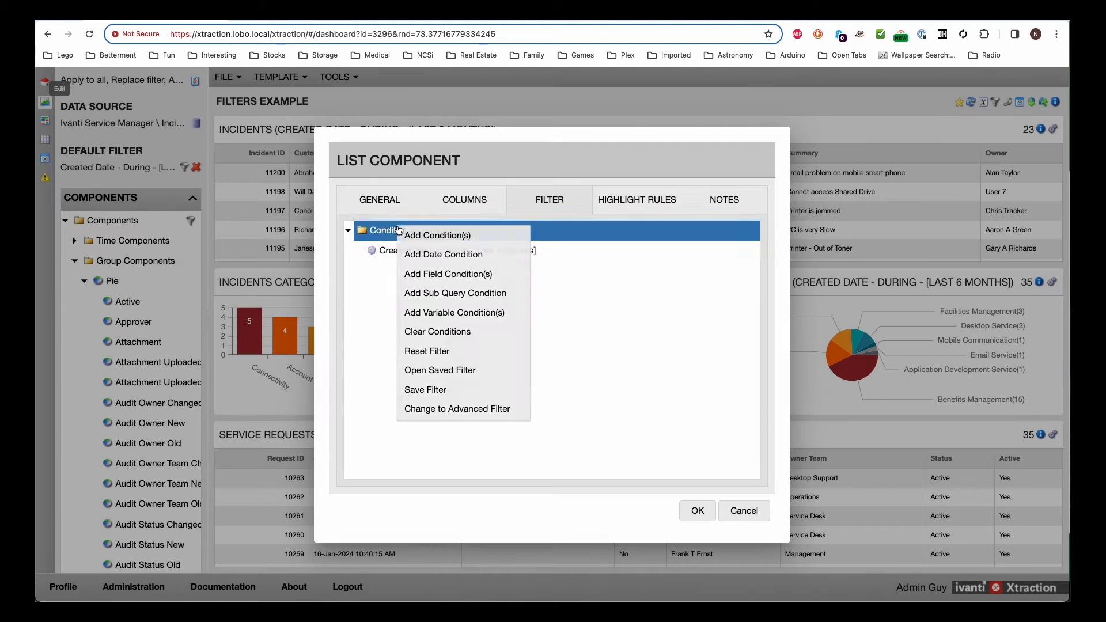
pyautogui.click(456, 237)
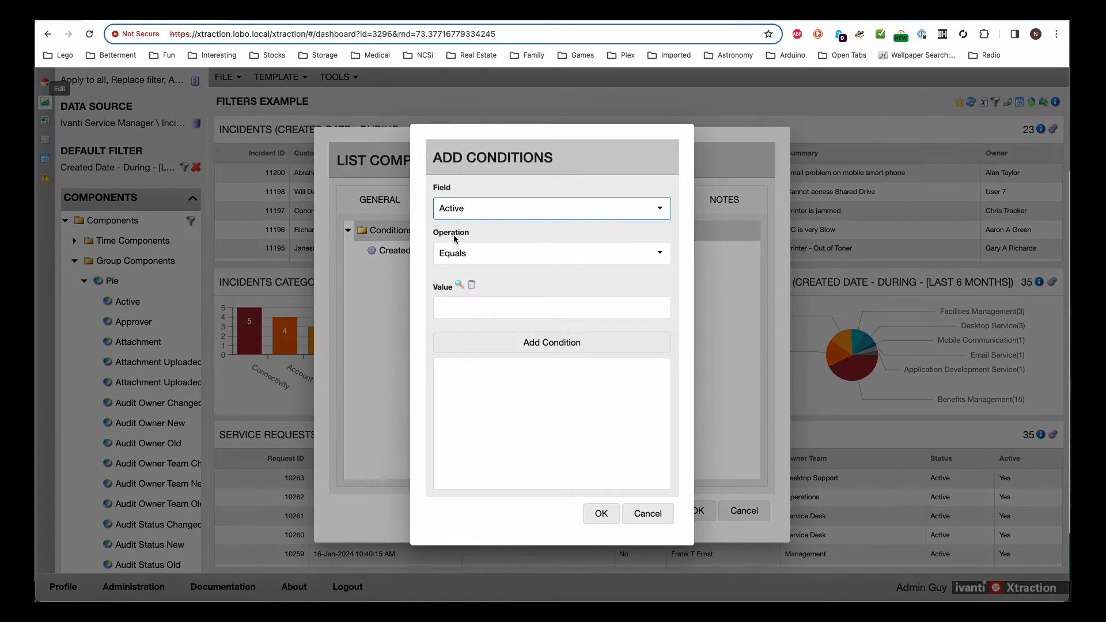
pyautogui.click(670, 211)
pyautogui.scroll(-5, 582, 415)
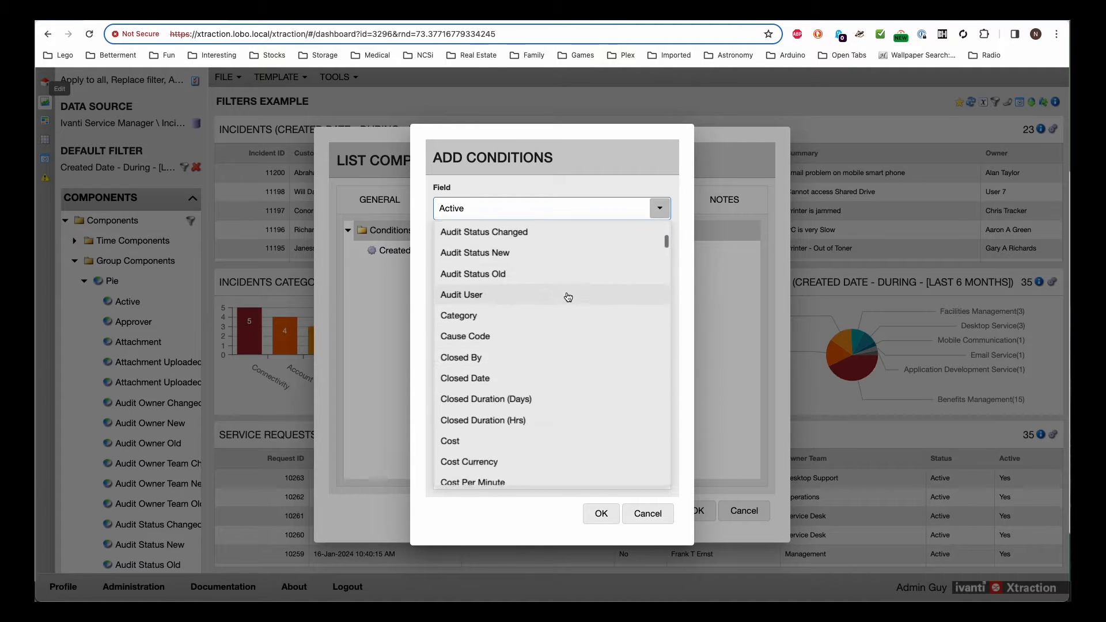
pyautogui.scroll(-10, 568, 297)
pyautogui.scroll(12, 553, 344)
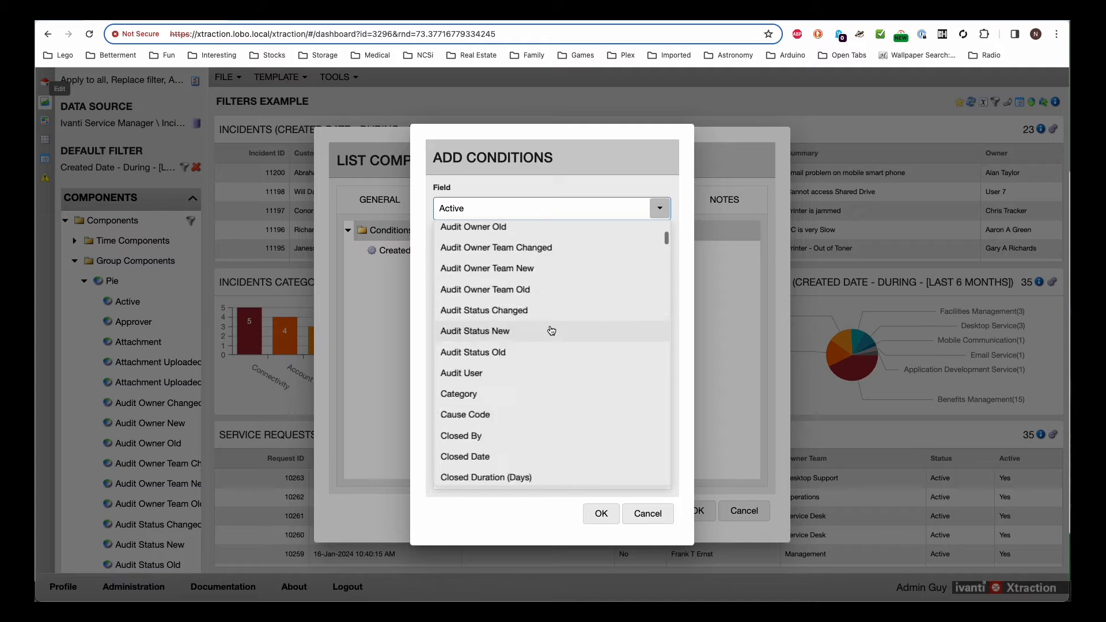
pyautogui.scroll(5, 551, 330)
pyautogui.click(473, 231)
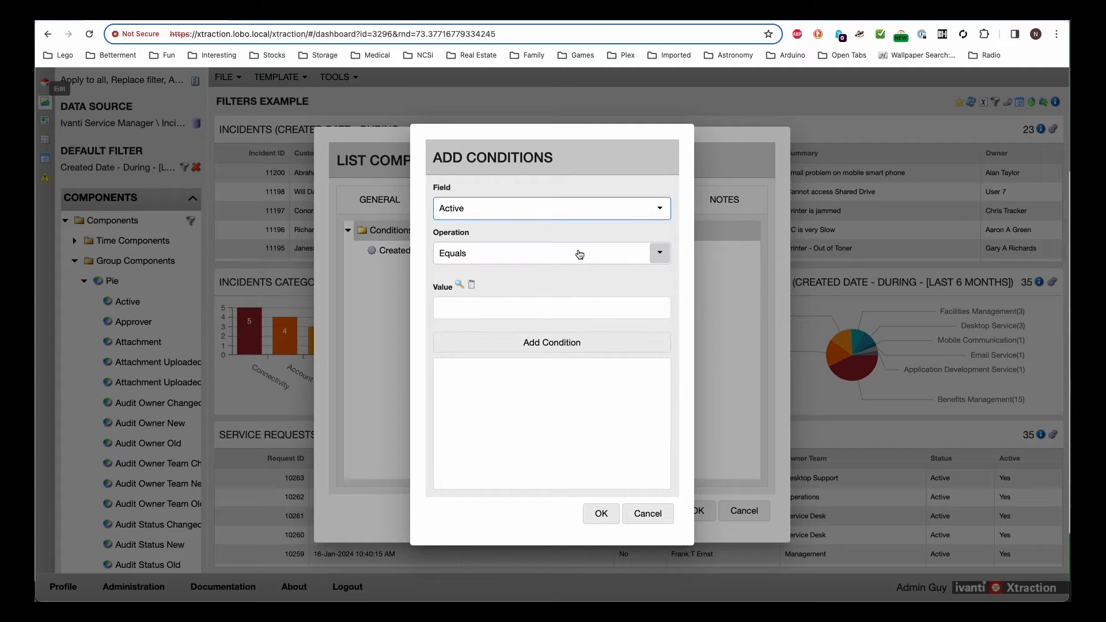
pyautogui.click(660, 256)
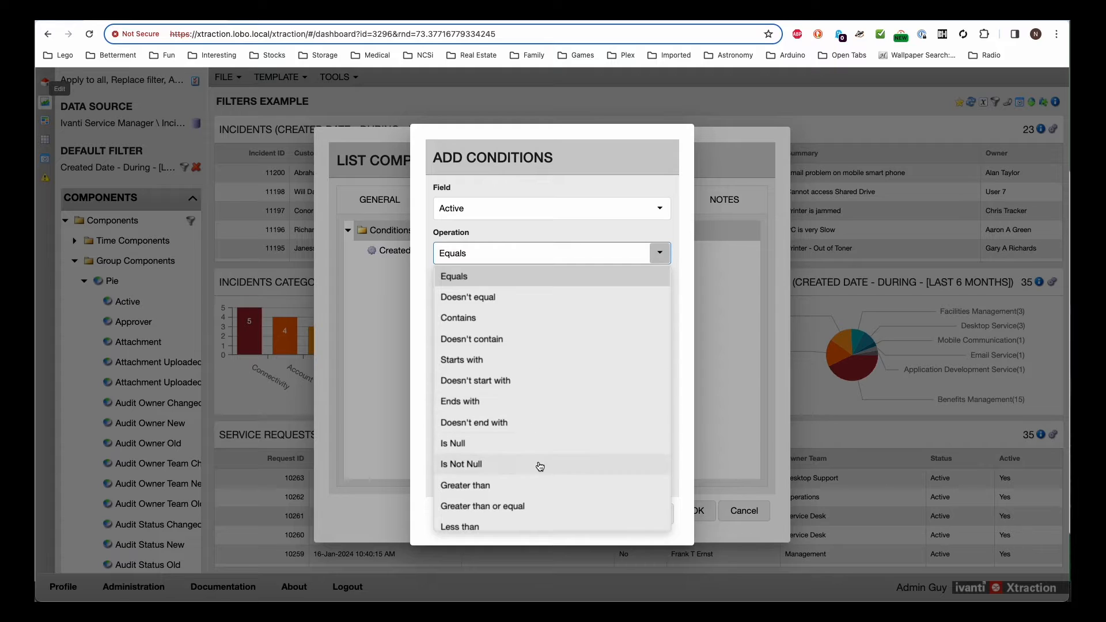
pyautogui.click(601, 226)
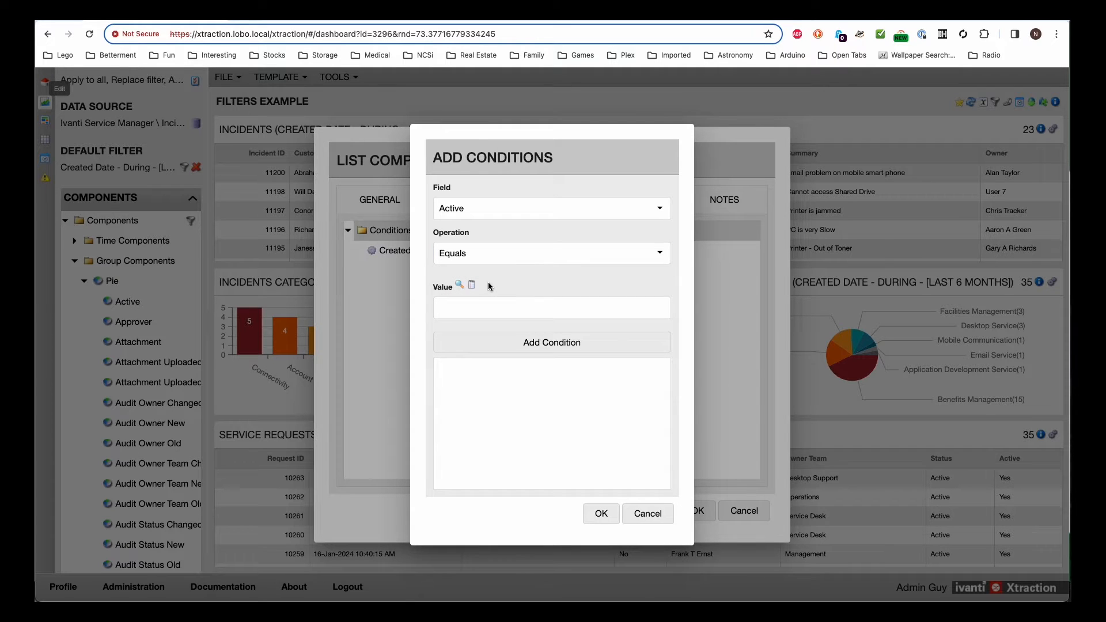
pyautogui.click(493, 305)
# Step: Set the condition field to Category with the Equals operation and look up all its available values
pyautogui.click(655, 210)
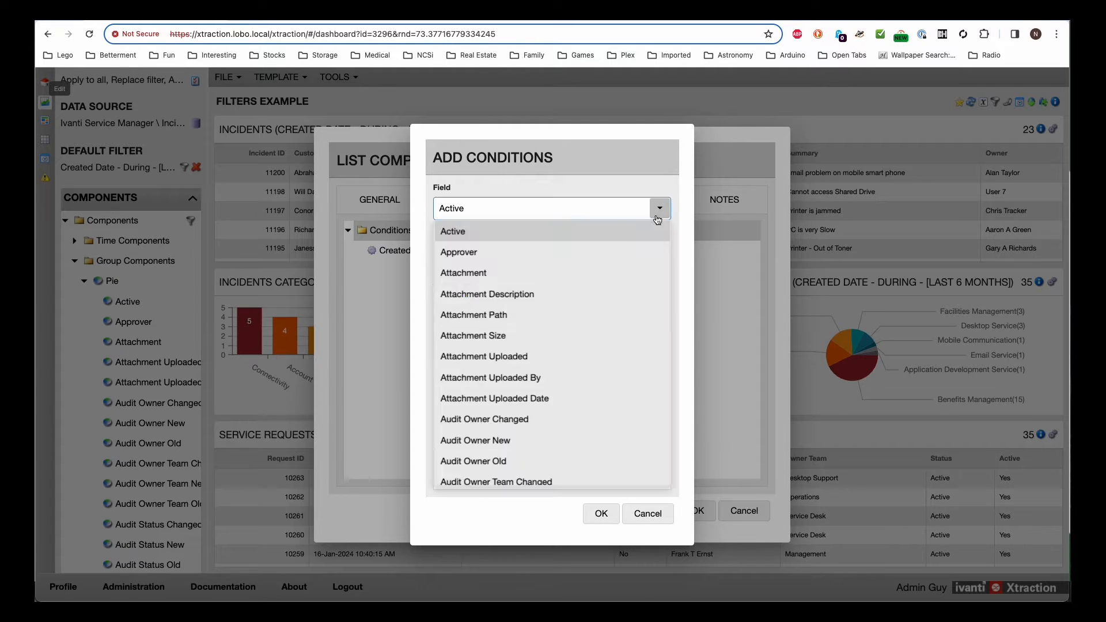
pyautogui.scroll(-5, 559, 377)
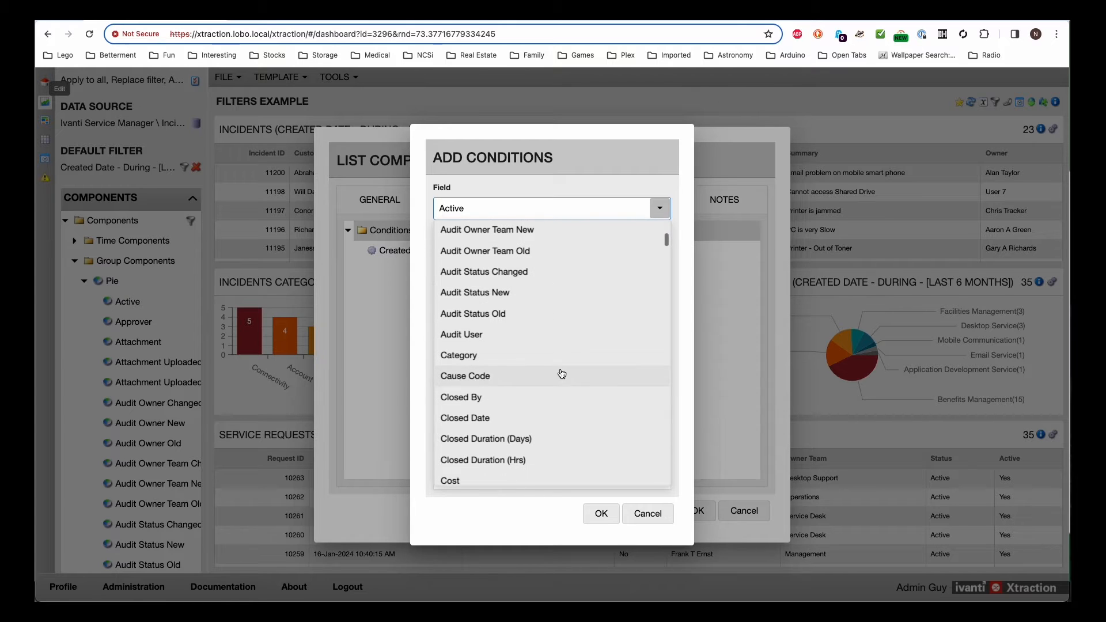
pyautogui.click(494, 357)
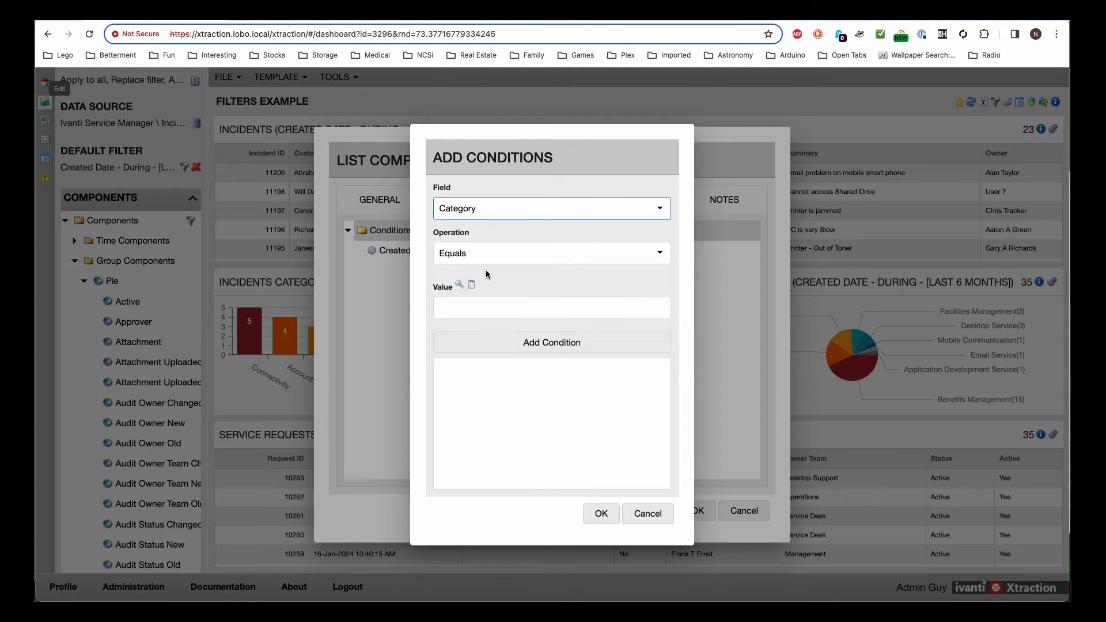
pyautogui.click(459, 286)
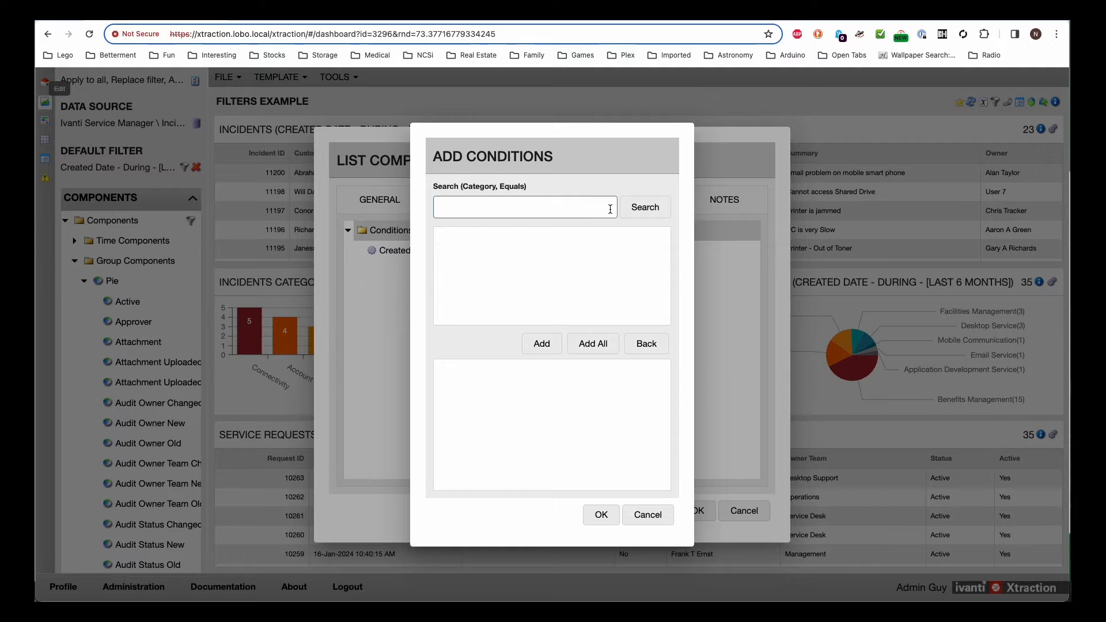
pyautogui.click(638, 211)
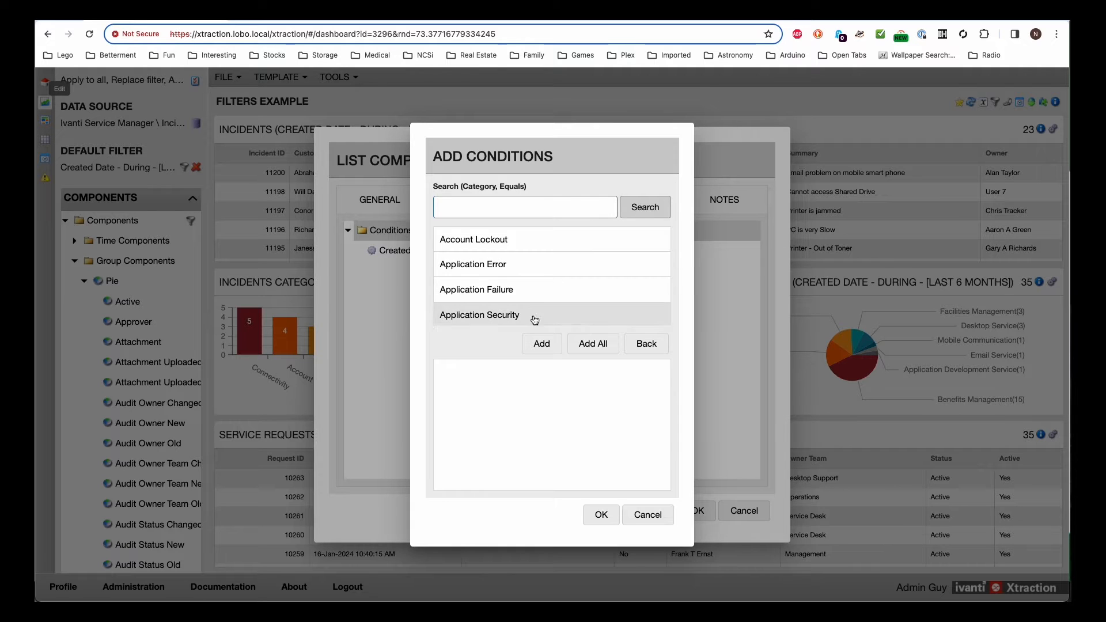
pyautogui.scroll(-2, 531, 281)
pyautogui.scroll(-1, 530, 280)
pyautogui.scroll(3, 529, 279)
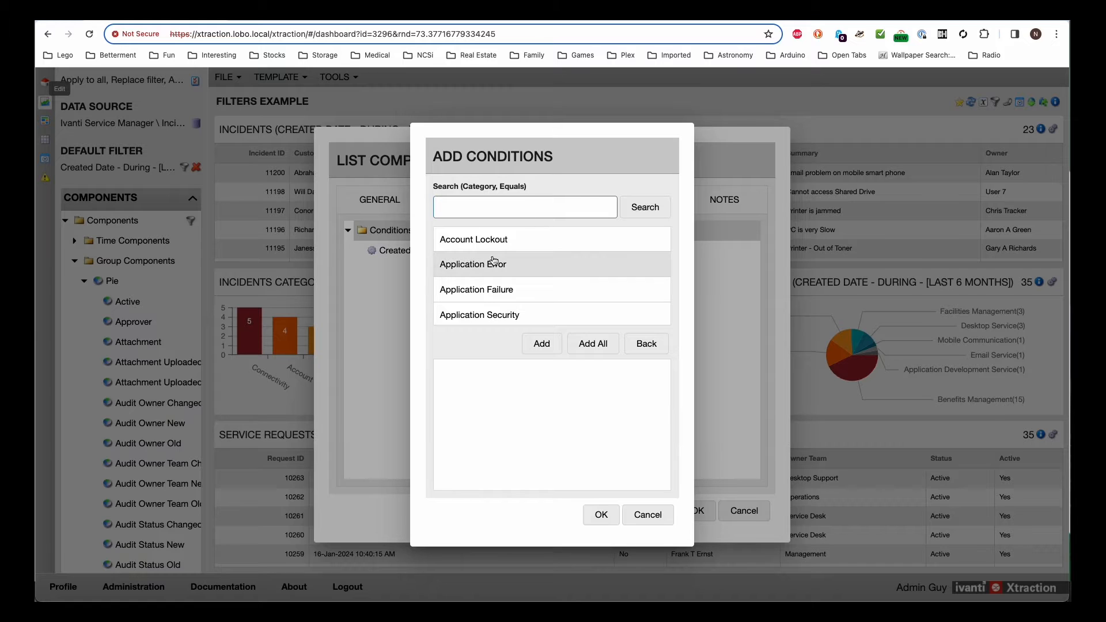
# Step: Search the Category values for "lock" and clear the search to list all values again
pyautogui.write('loc')
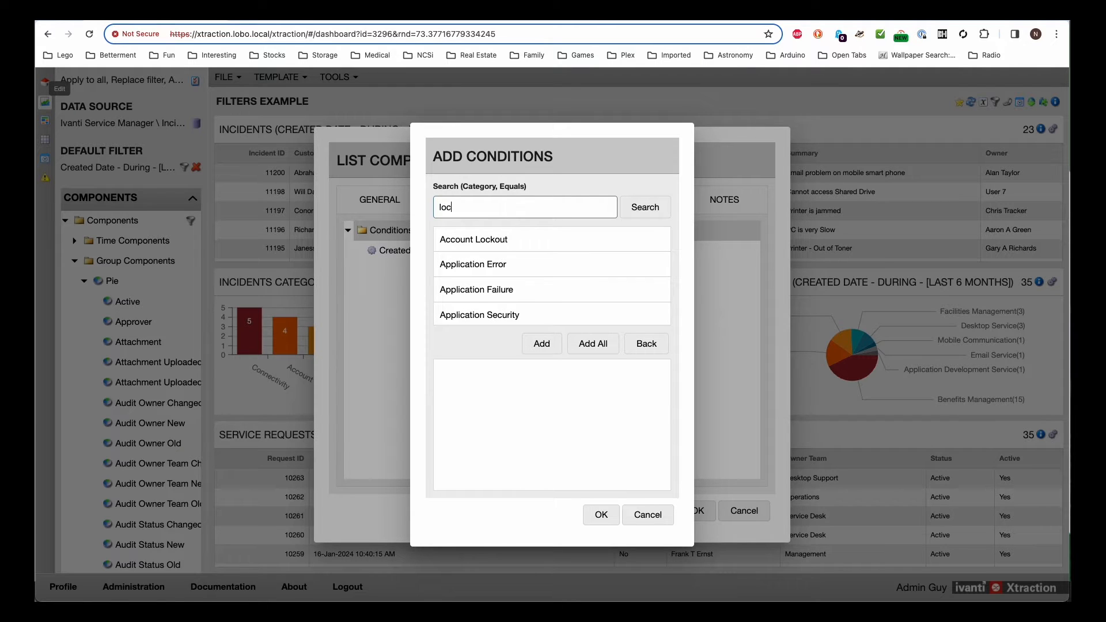
pyautogui.write('k')
pyautogui.click(646, 207)
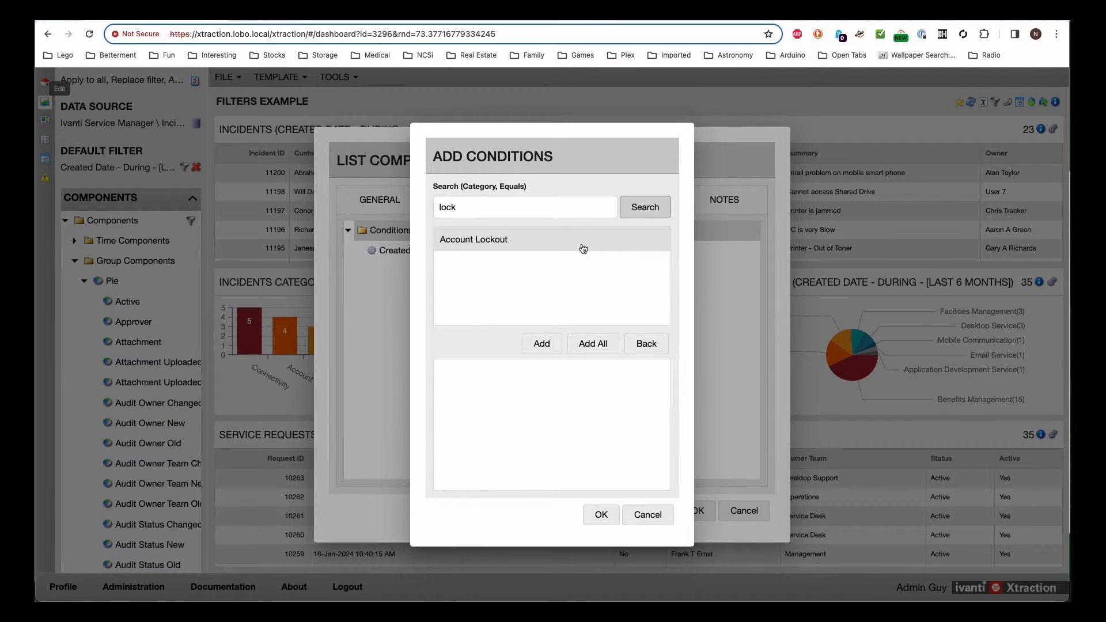
pyautogui.moveTo(501, 208); pyautogui.dragTo(422, 211)
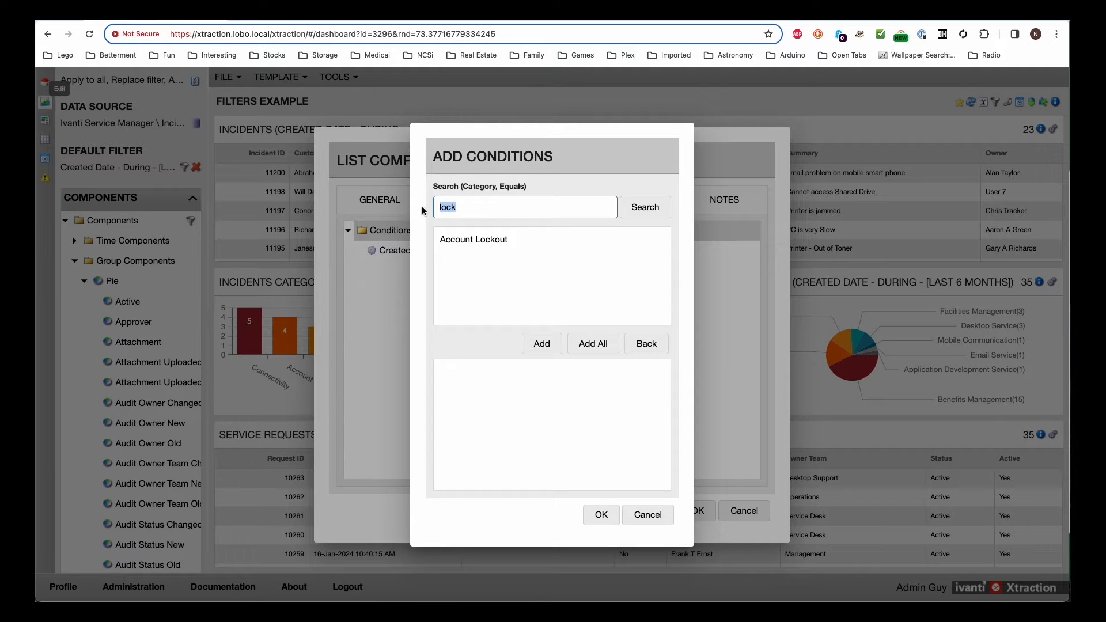
pyautogui.press('BackSpace')
pyautogui.click(656, 211)
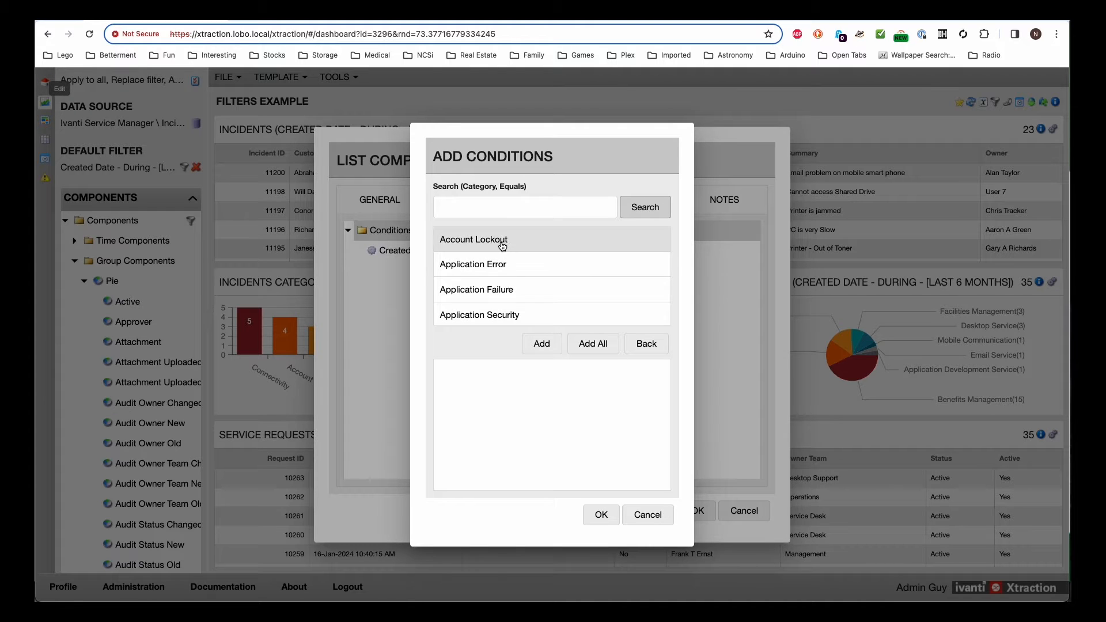
# Step: Add the conditions Category Equals Account Lockout and Category Equals Application Failure to the pending list
pyautogui.doubleClick(479, 240)
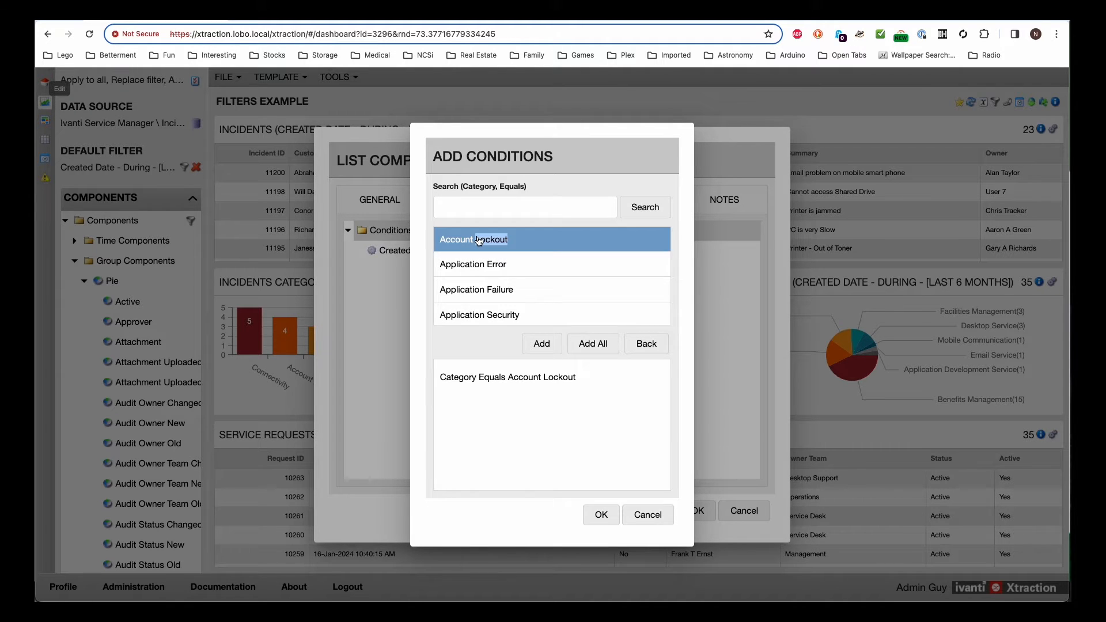
pyautogui.click(500, 290)
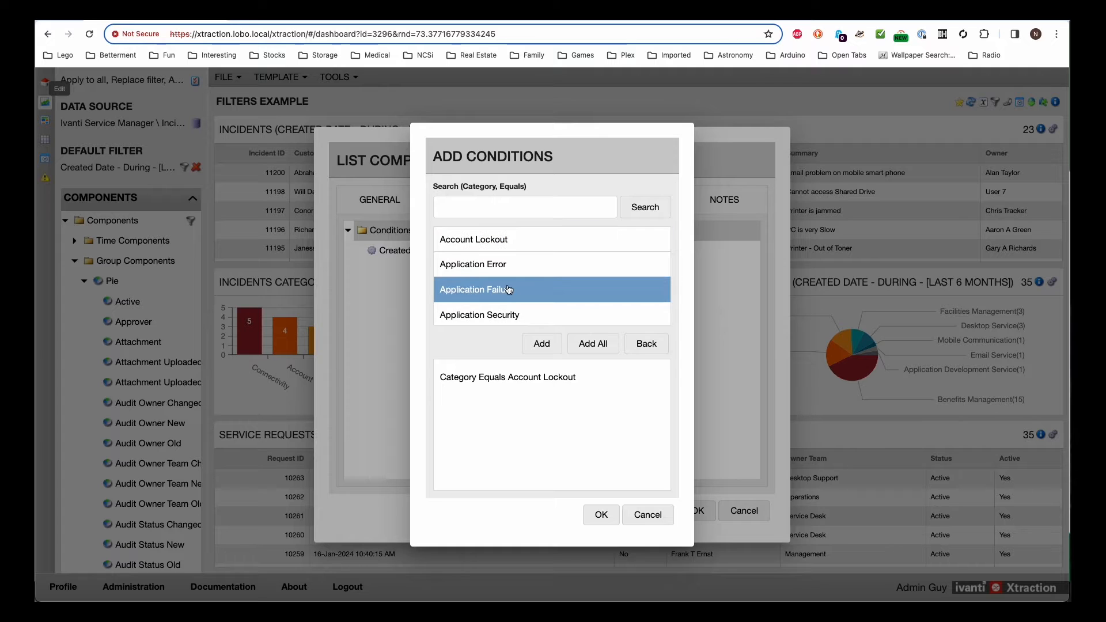
pyautogui.click(553, 350)
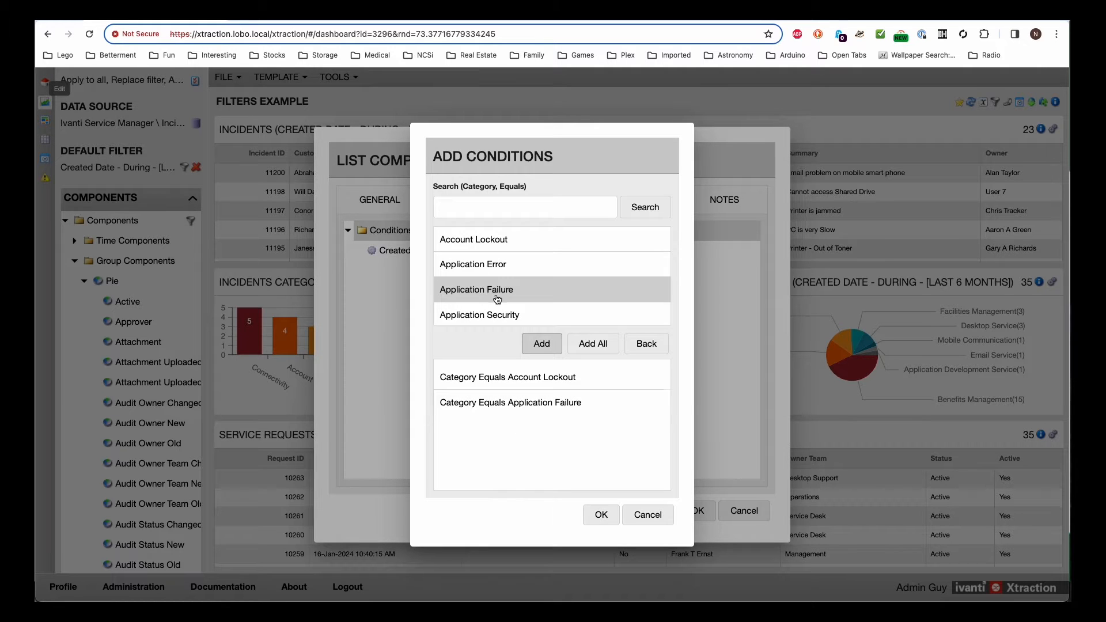
# Step: Add the conditions Category Equals Application Security and Category Equals Corrupt Mailbox, and confirm all pending conditions into the Incidents list filter
pyautogui.doubleClick(497, 316)
pyautogui.scroll(-1, 496, 323)
pyautogui.scroll(-3, 495, 323)
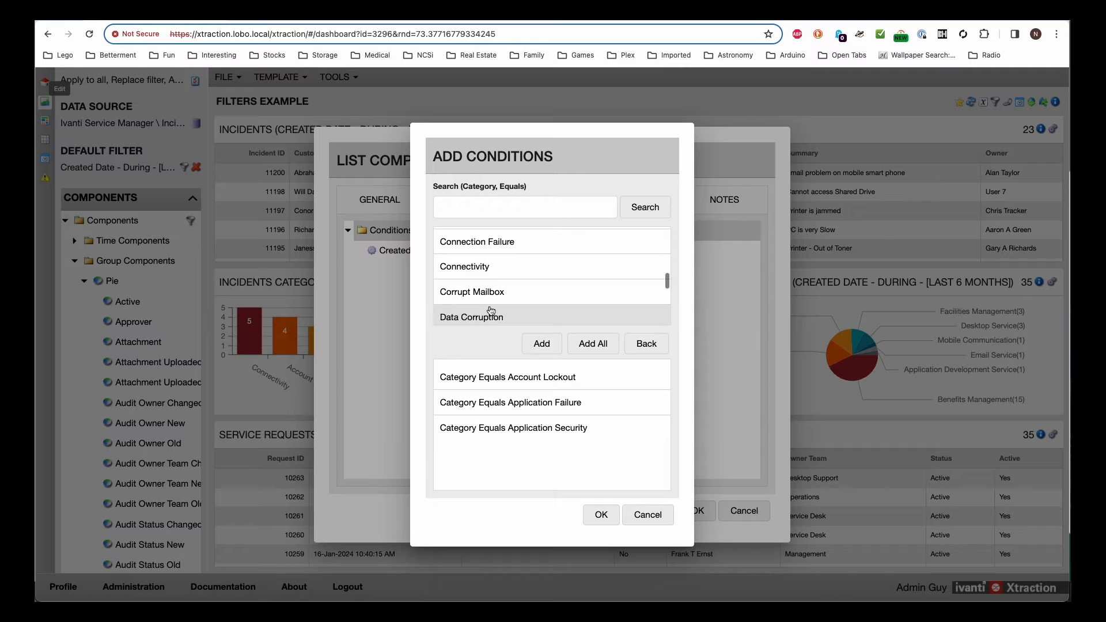
pyautogui.doubleClick(481, 292)
pyautogui.click(602, 515)
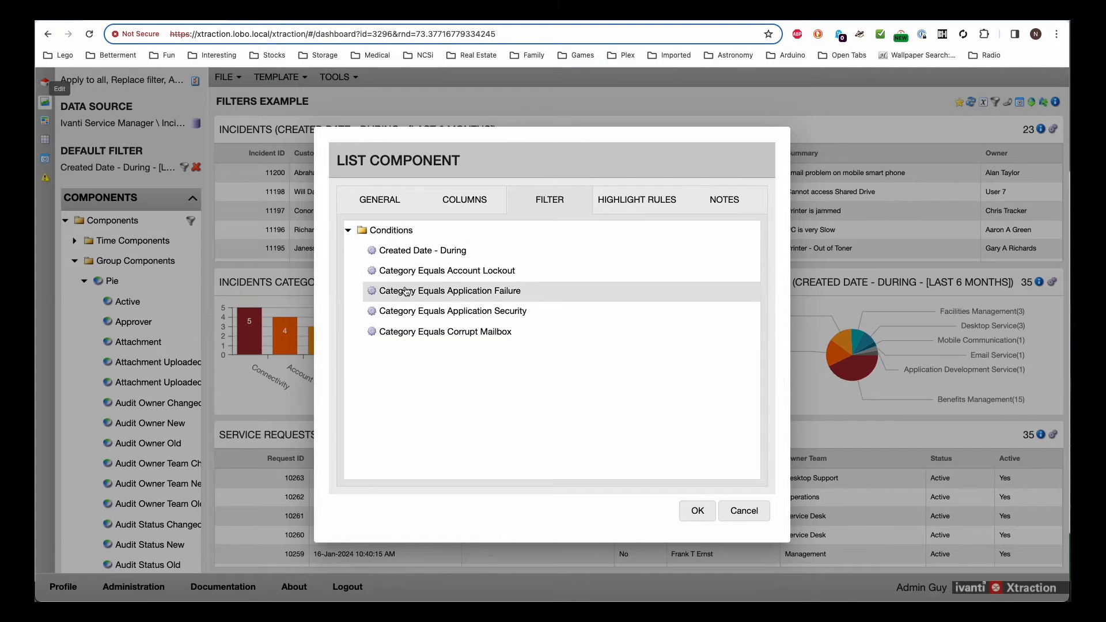
# Step: Convert the Incidents list filter to an advanced filter and collapse both of its OR groups
pyautogui.rightClick(396, 237)
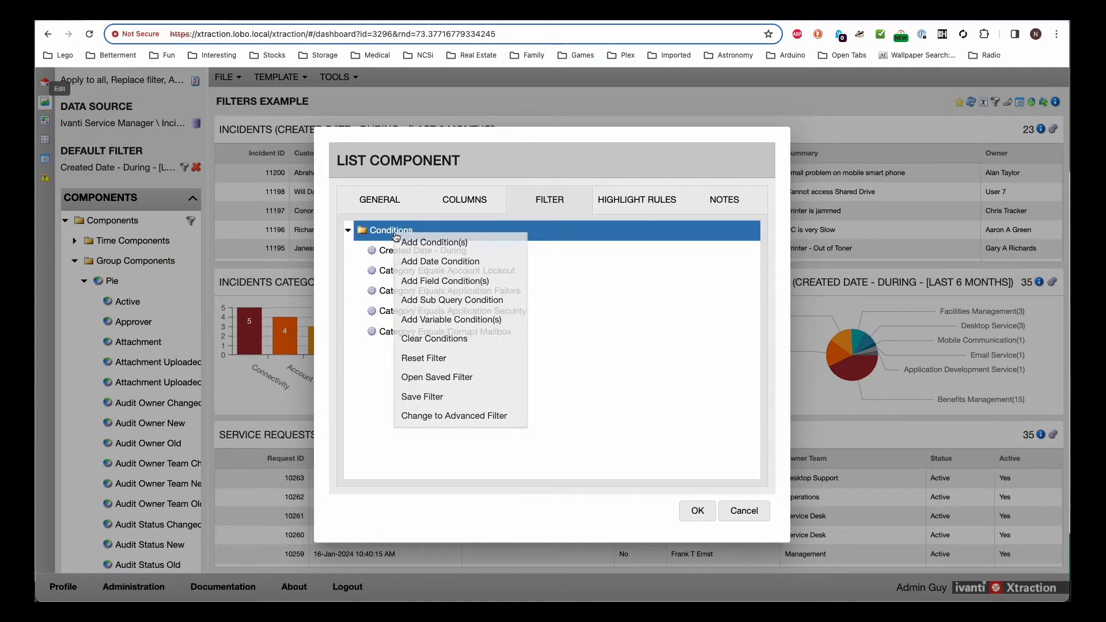
pyautogui.click(455, 419)
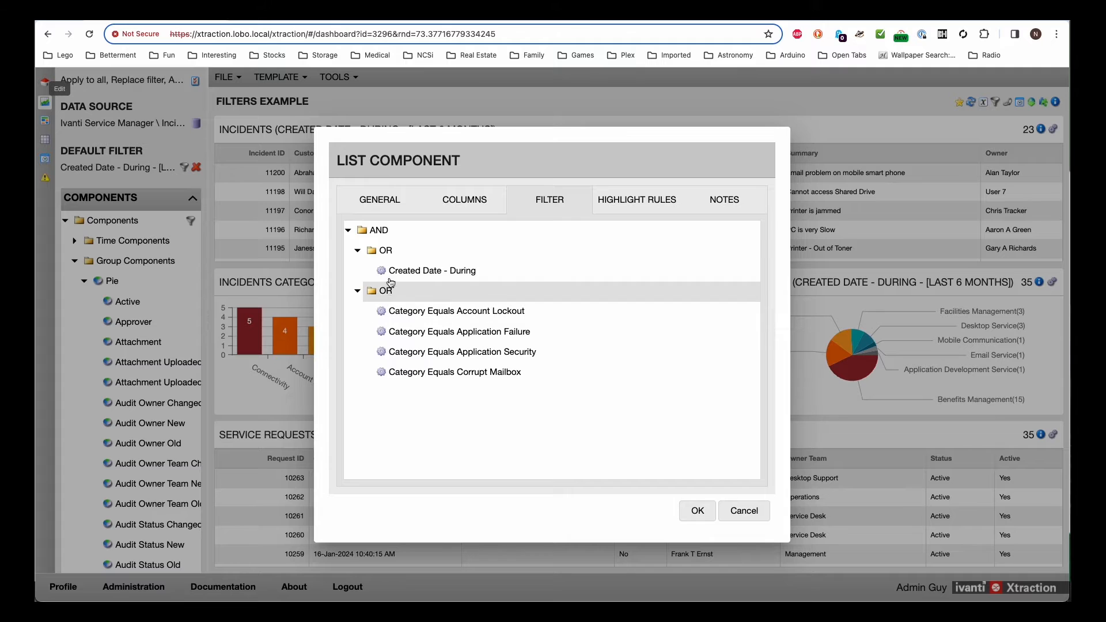
pyautogui.click(358, 251)
pyautogui.click(358, 271)
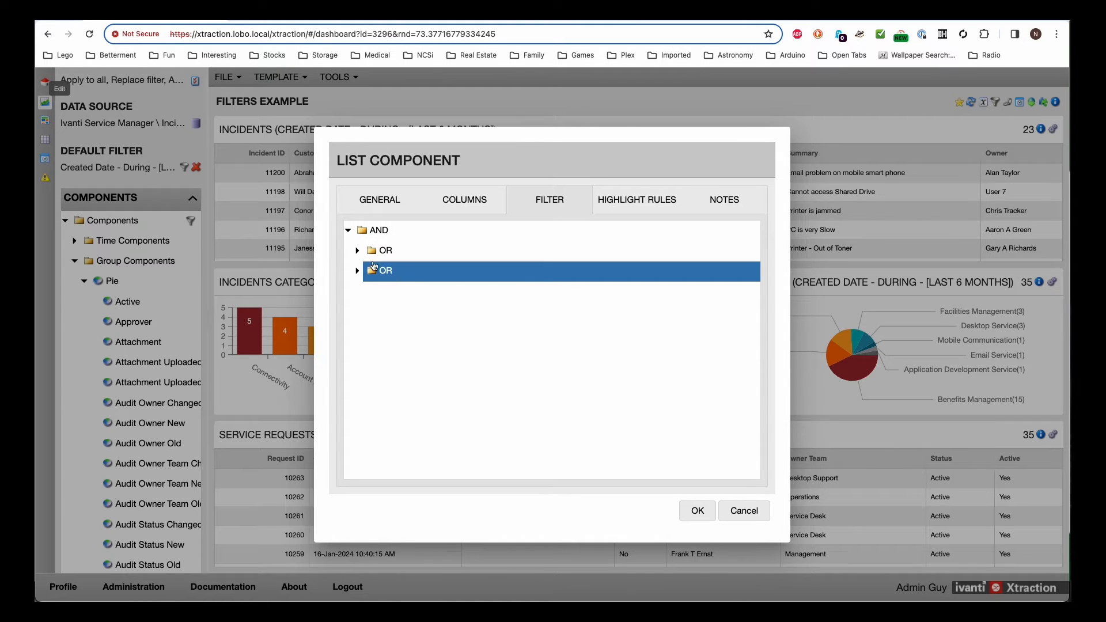
# Step: Move the Created Date condition out of its OR group directly under the AND group, and remove the emptied OR group
pyautogui.click(358, 251)
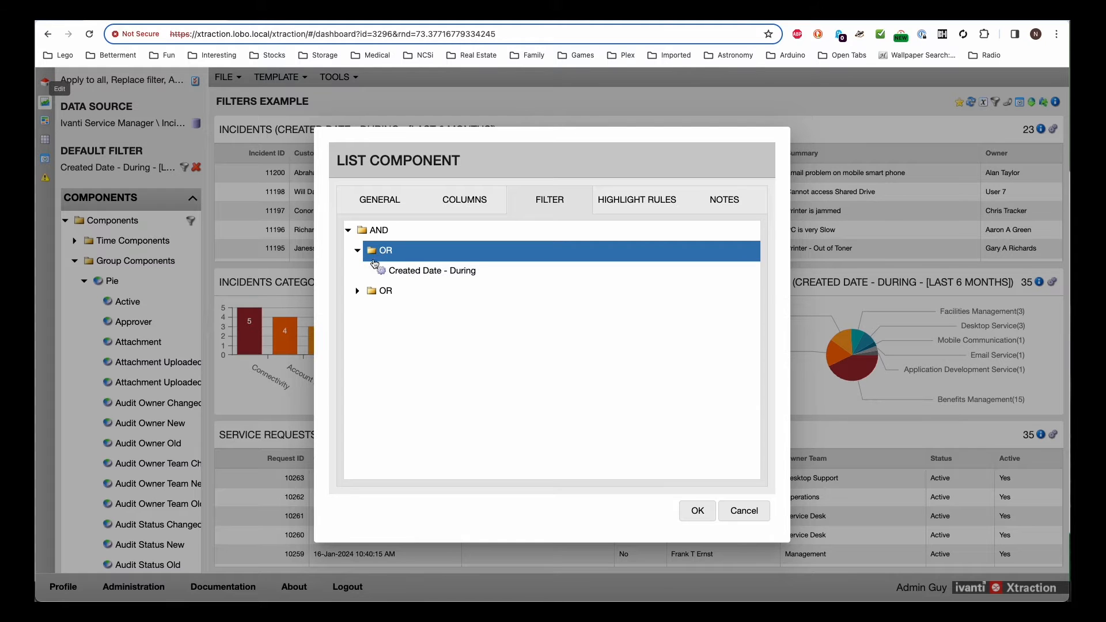
pyautogui.click(415, 272)
pyautogui.moveTo(415, 272); pyautogui.dragTo(387, 232)
pyautogui.moveTo(387, 239); pyautogui.dragTo(373, 254)
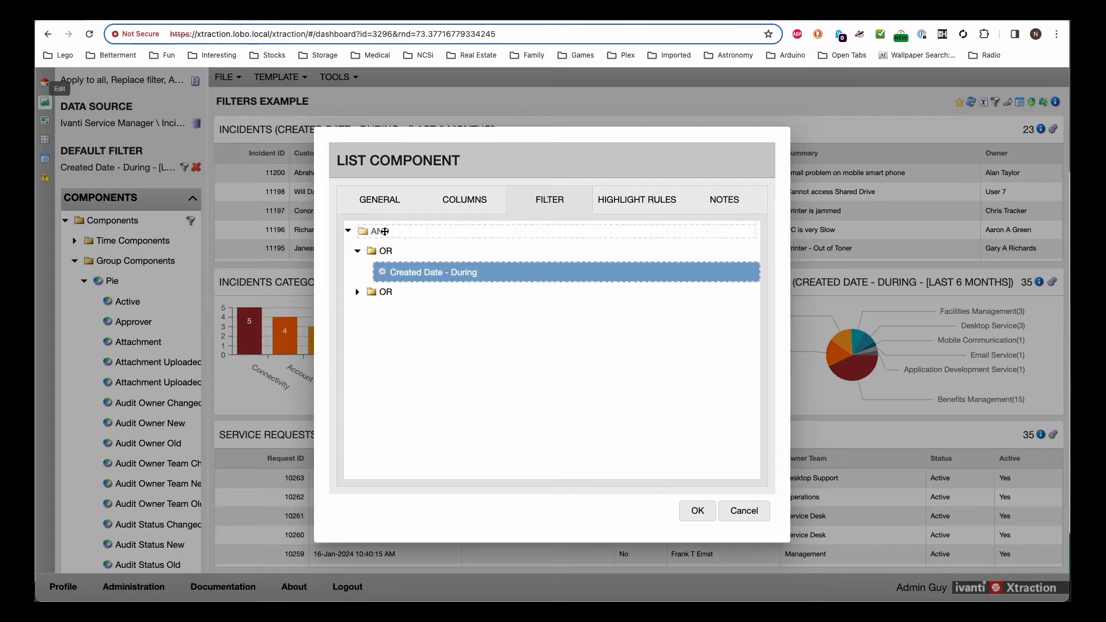
pyautogui.rightClick(387, 255)
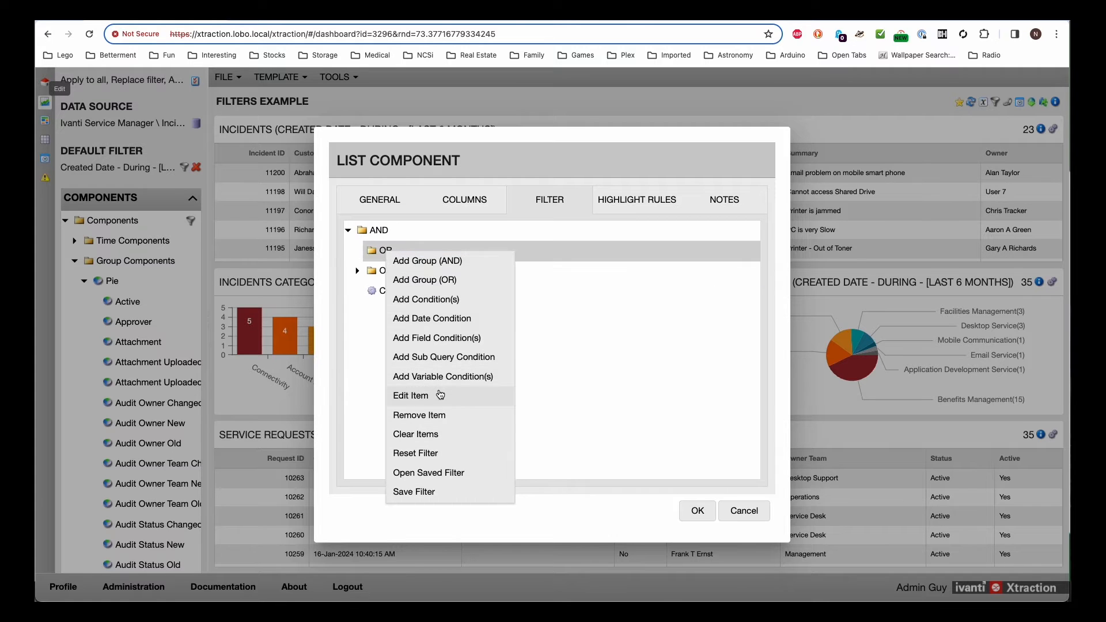
pyautogui.click(429, 418)
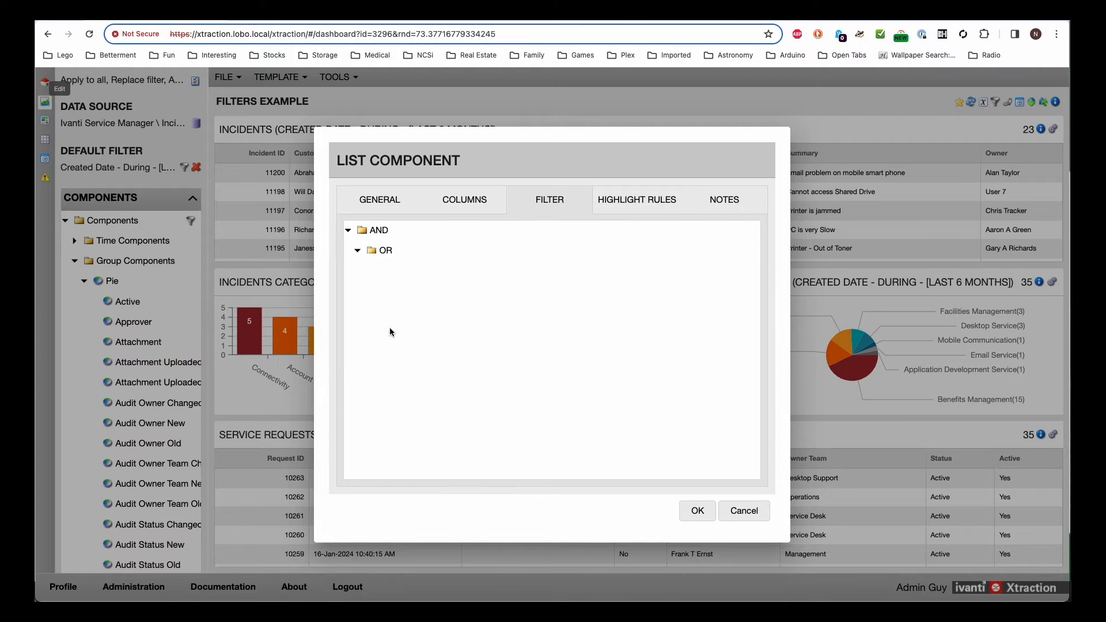
# Step: Change the Created Date condition to a dynamic date filter covering During the last 2 months
pyautogui.click(358, 251)
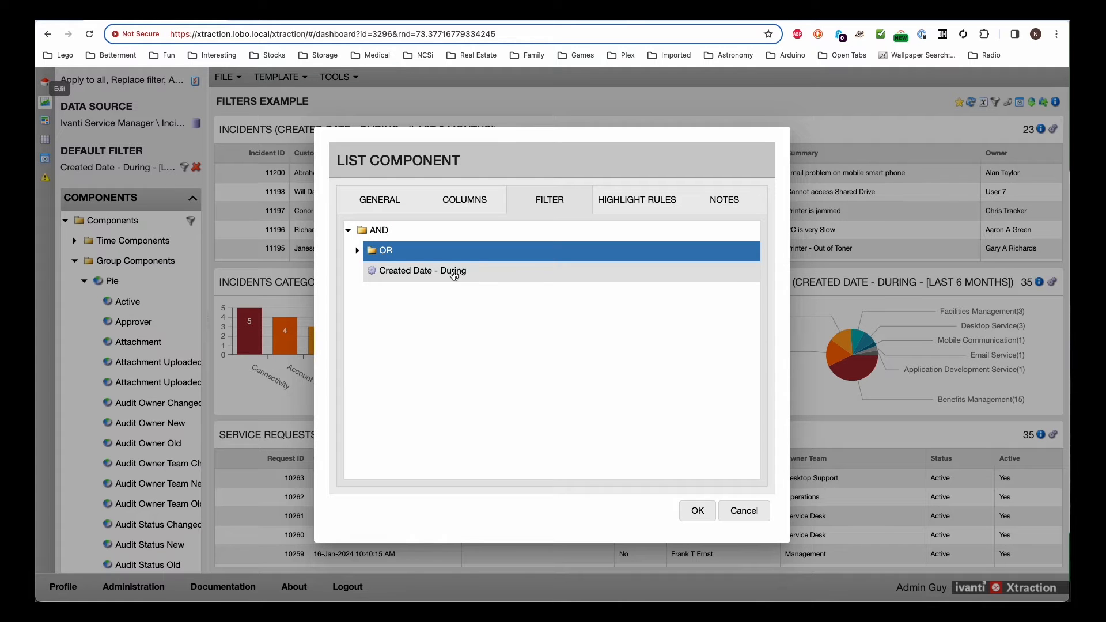
pyautogui.doubleClick(414, 275)
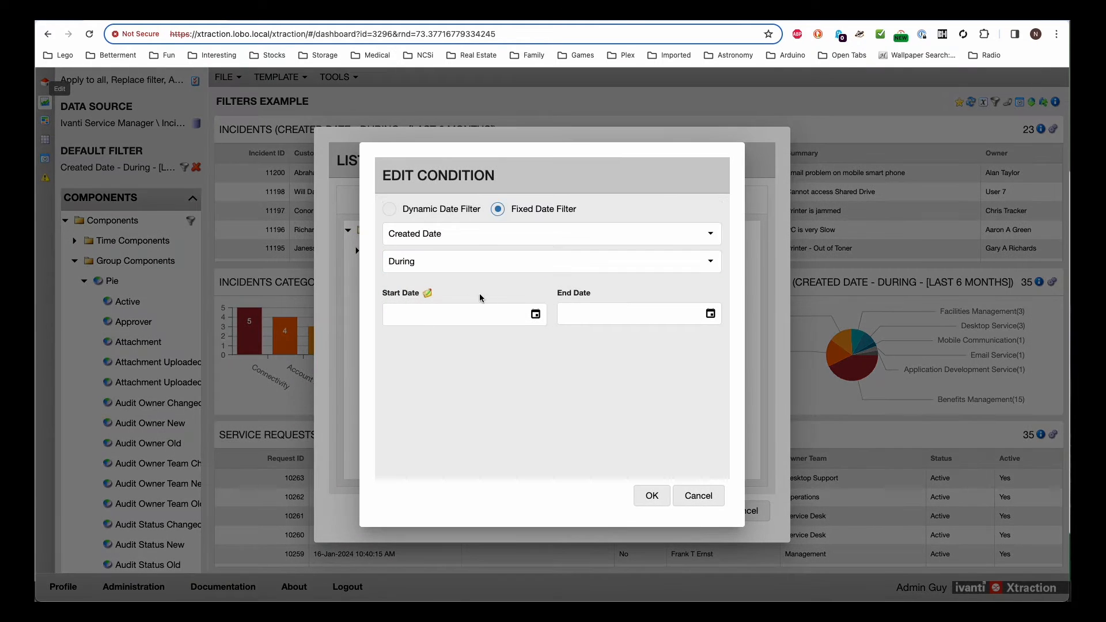
pyautogui.click(434, 212)
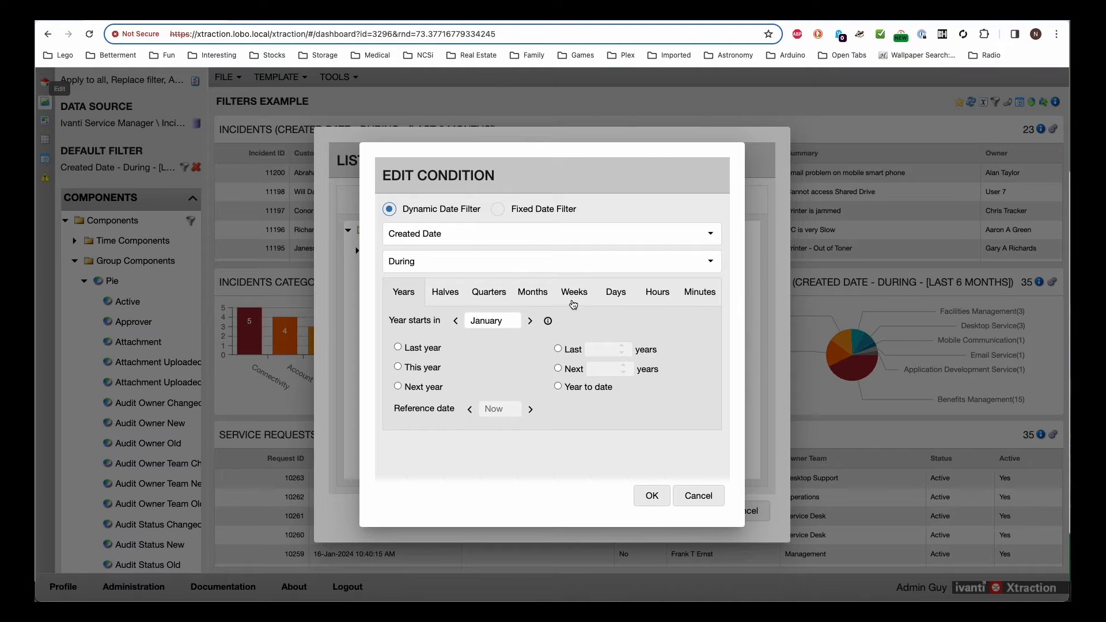
pyautogui.click(534, 294)
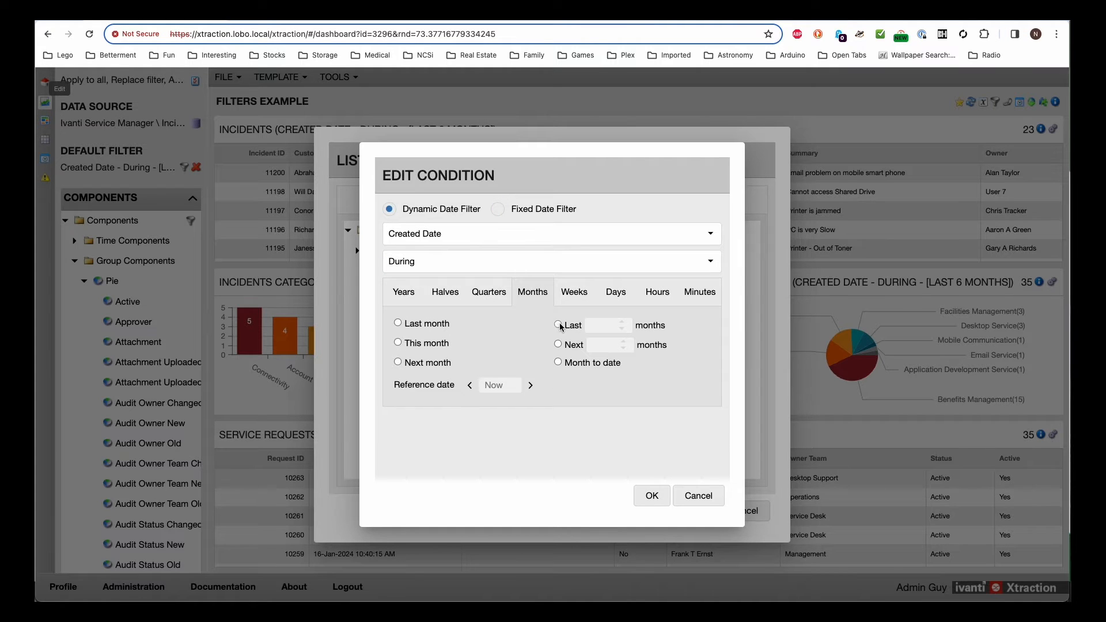
pyautogui.click(559, 326)
pyautogui.click(651, 496)
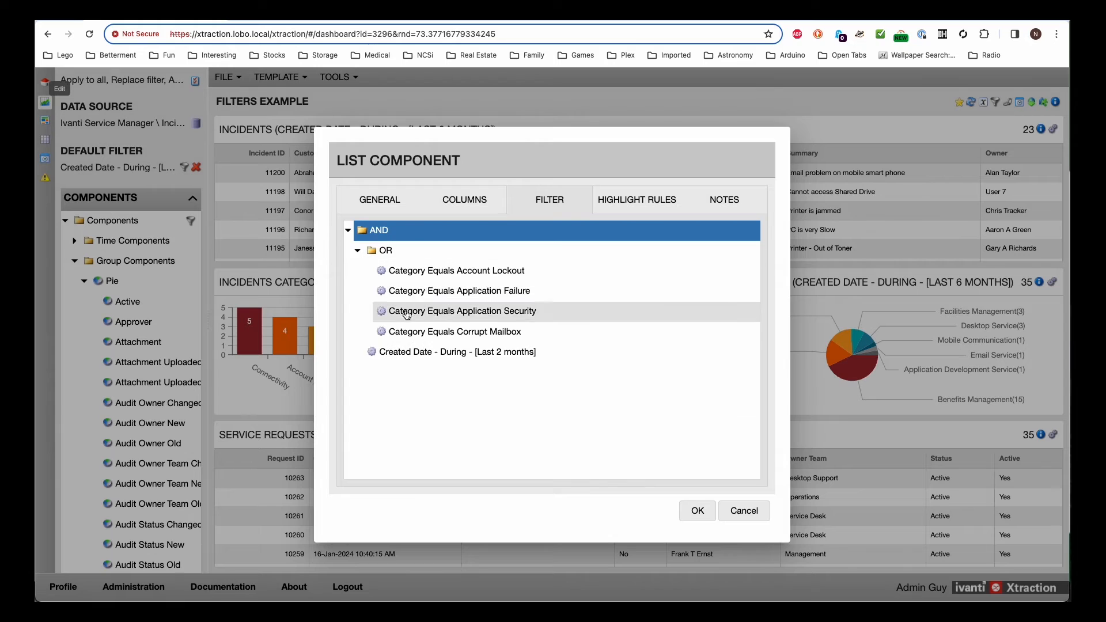
# Step: Review the Category conditions in the OR group and the actions available for that group
pyautogui.doubleClick(373, 250)
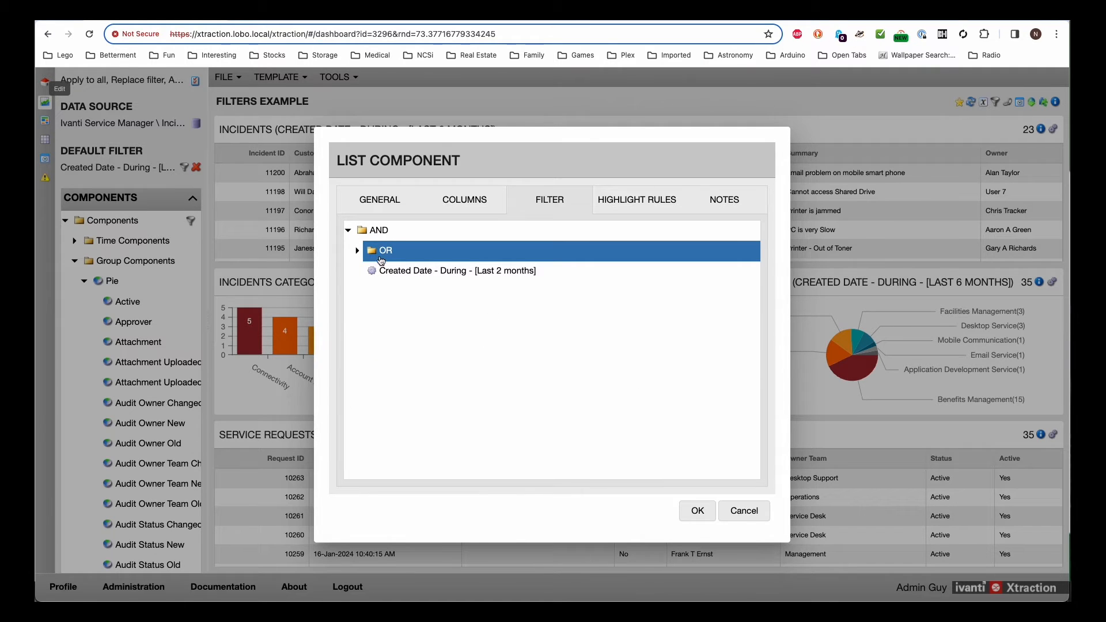
pyautogui.click(358, 252)
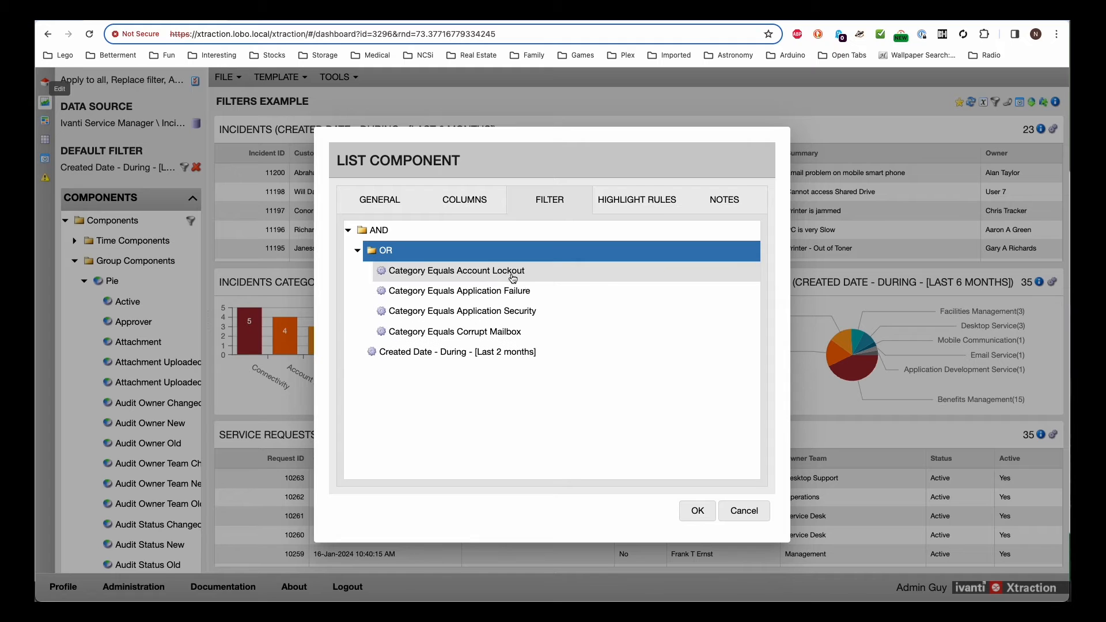
pyautogui.rightClick(383, 254)
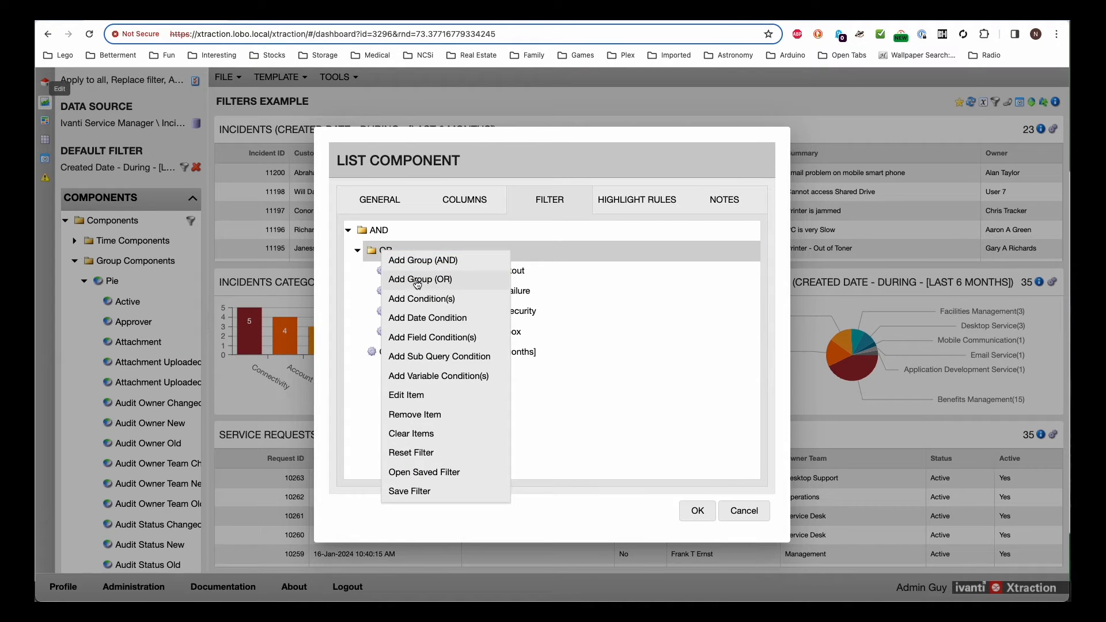
pyautogui.click(587, 273)
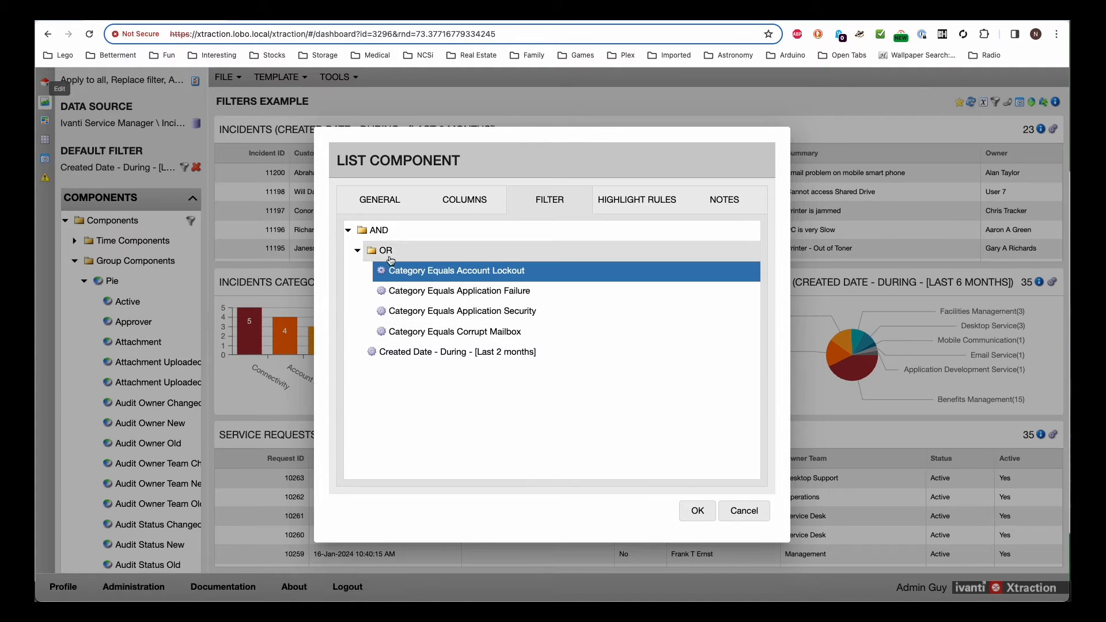
# Step: Reset the Incidents list filter and create a new standard filter in its place
pyautogui.rightClick(383, 235)
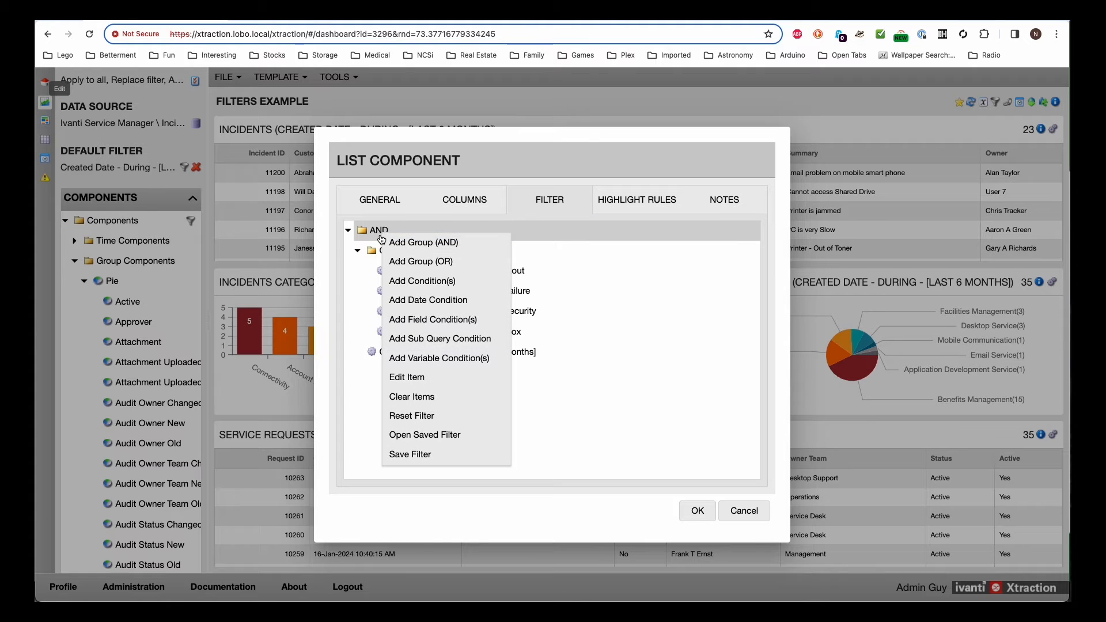
pyautogui.click(413, 419)
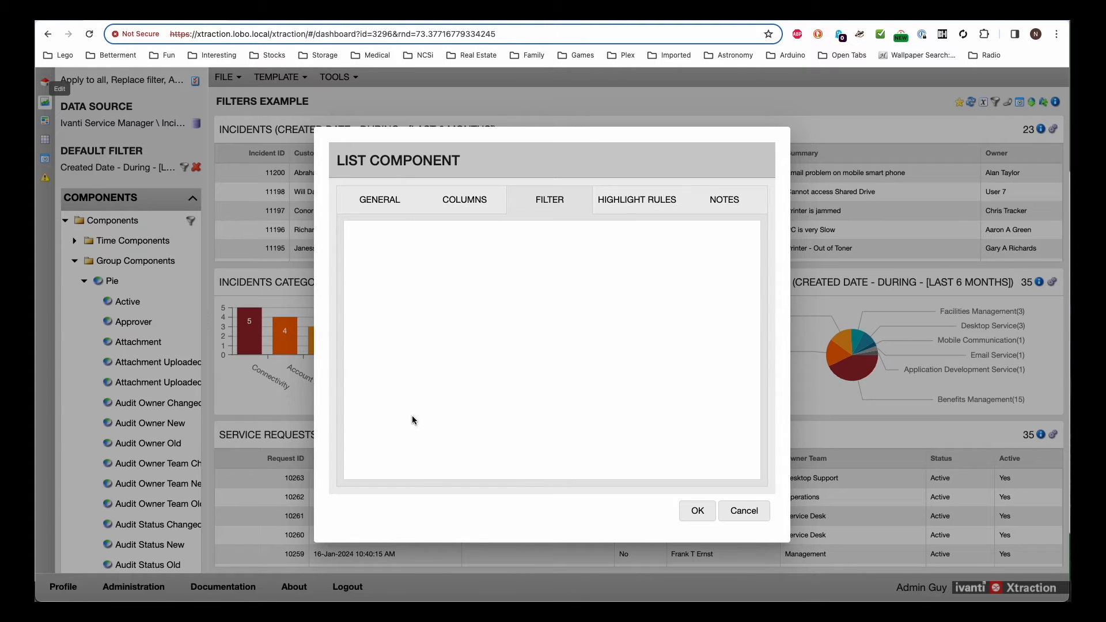
pyautogui.rightClick(432, 248)
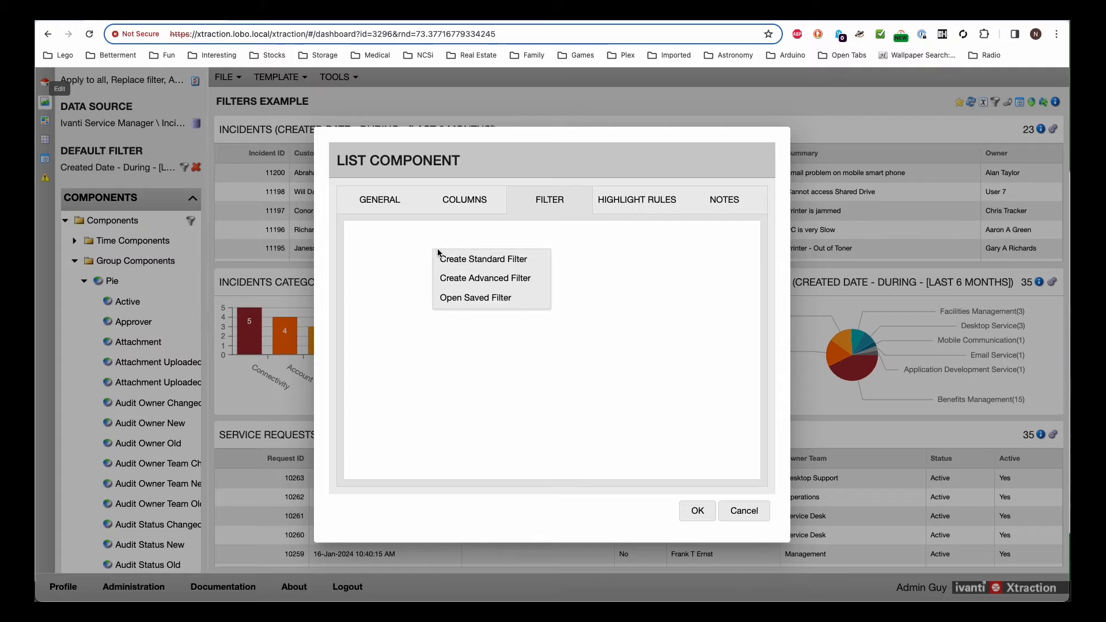
pyautogui.click(476, 260)
# Step: Start a new field condition in the standard filter and choose Customer as its field
pyautogui.rightClick(380, 230)
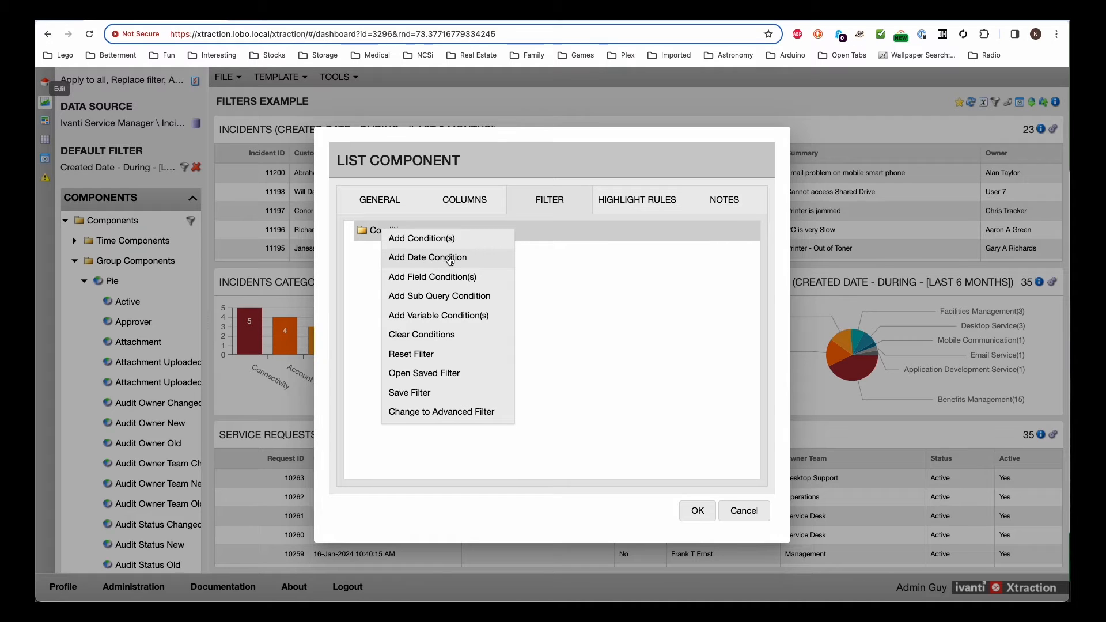
pyautogui.click(426, 278)
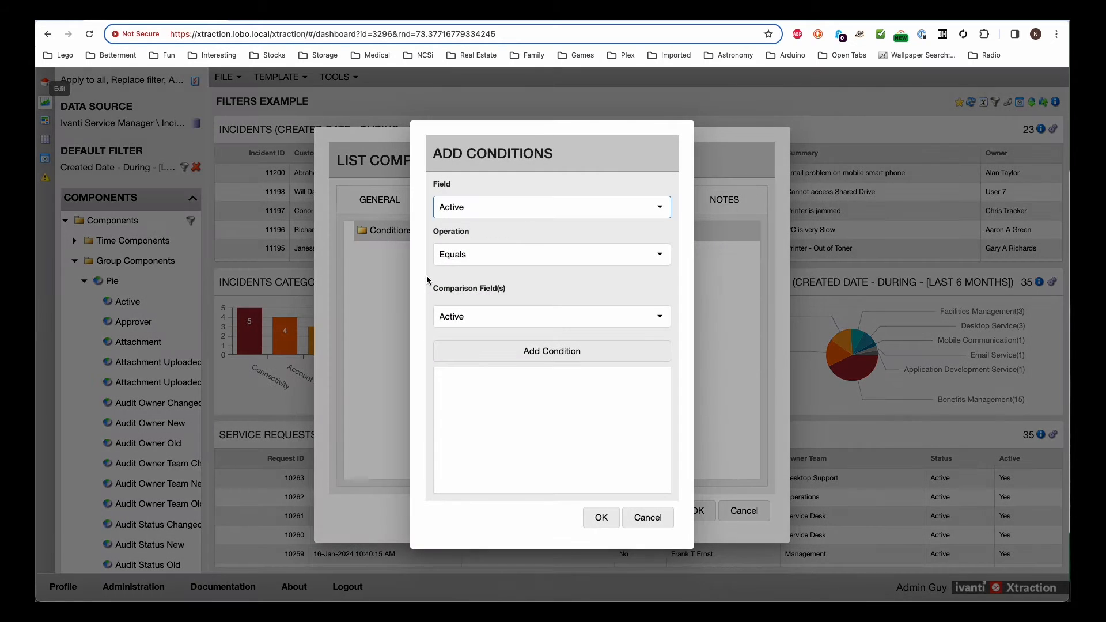
pyautogui.click(652, 215)
pyautogui.scroll(-3, 508, 313)
pyautogui.scroll(-6, 509, 313)
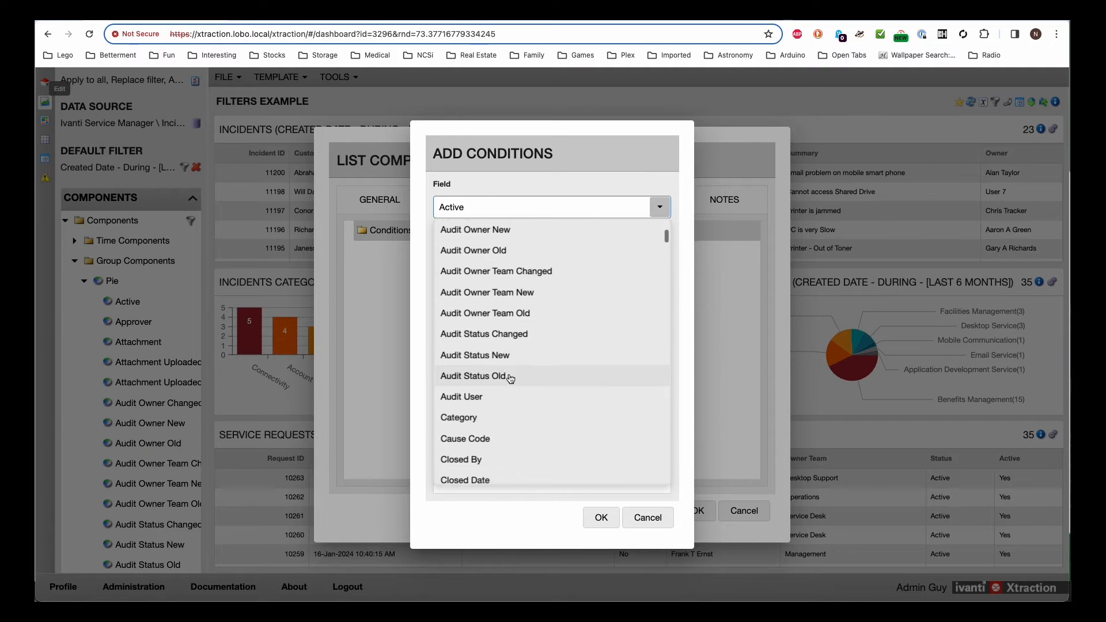
pyautogui.scroll(-4, 491, 440)
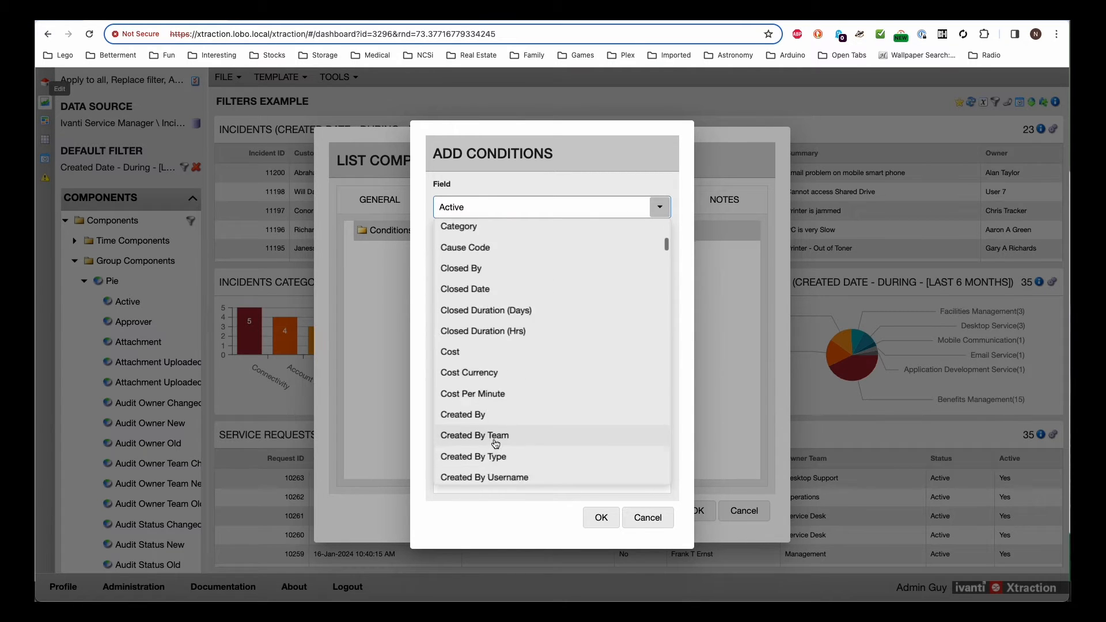
pyautogui.click(481, 408)
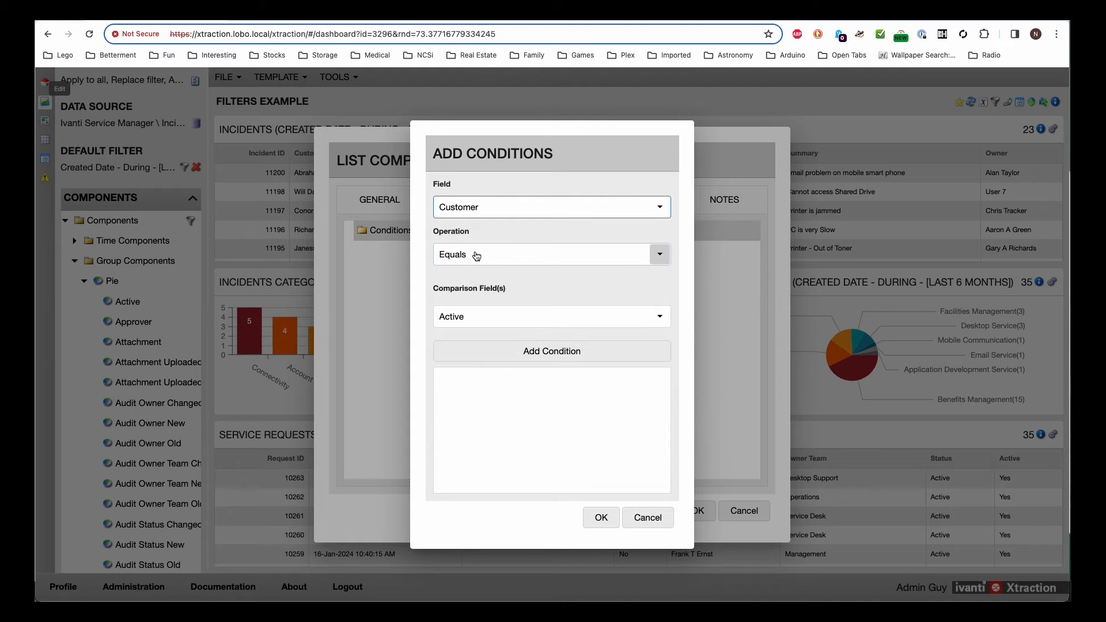
# Step: Compare the Customer field with Owner using Equals, add the condition, and apply the filter to the Incidents list
pyautogui.click(506, 318)
pyautogui.scroll(-20, 530, 380)
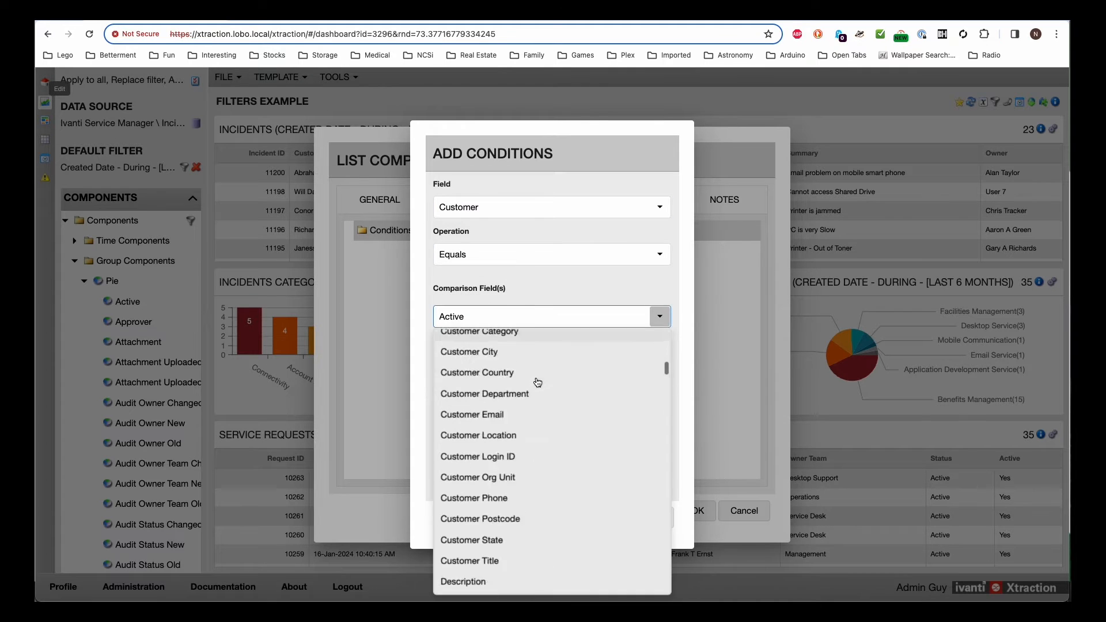
pyautogui.scroll(-4, 536, 446)
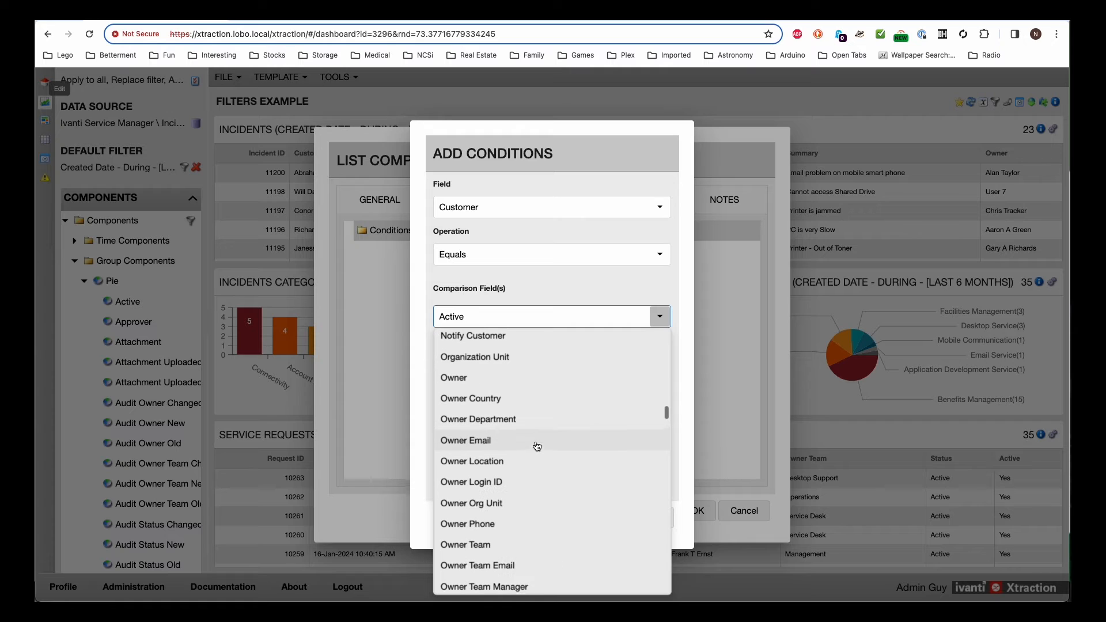
pyautogui.click(469, 376)
pyautogui.click(548, 357)
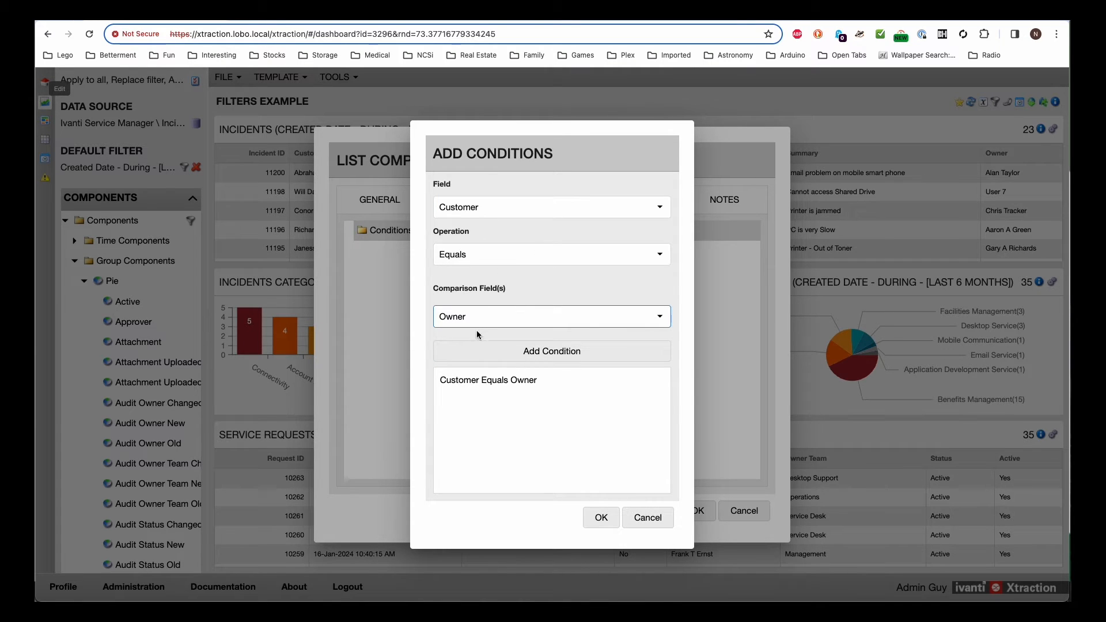
pyautogui.click(600, 519)
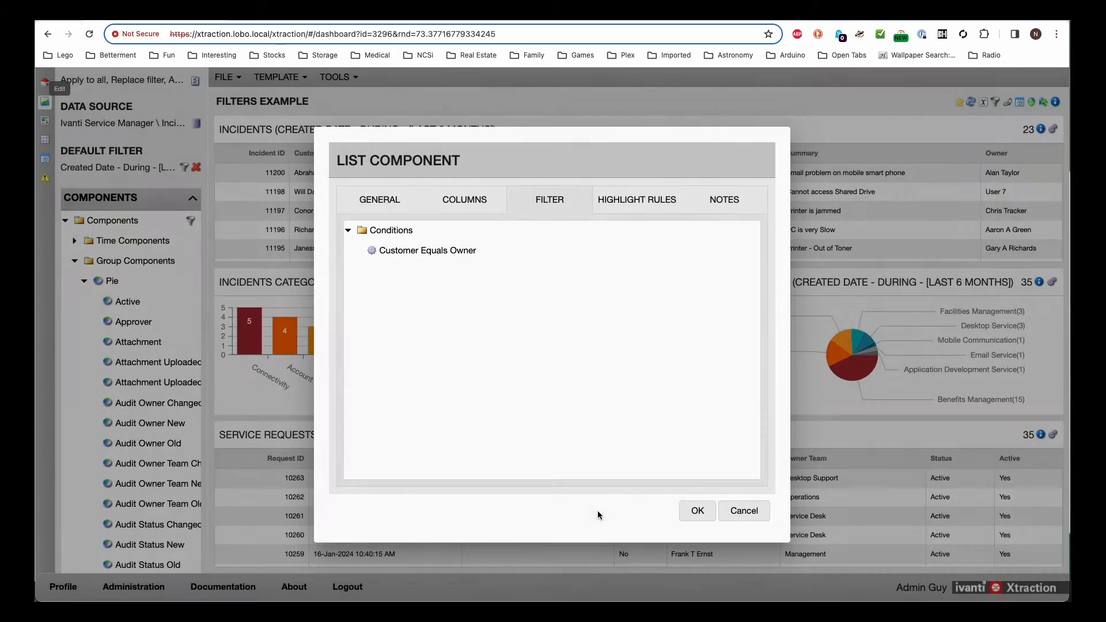
pyautogui.click(698, 511)
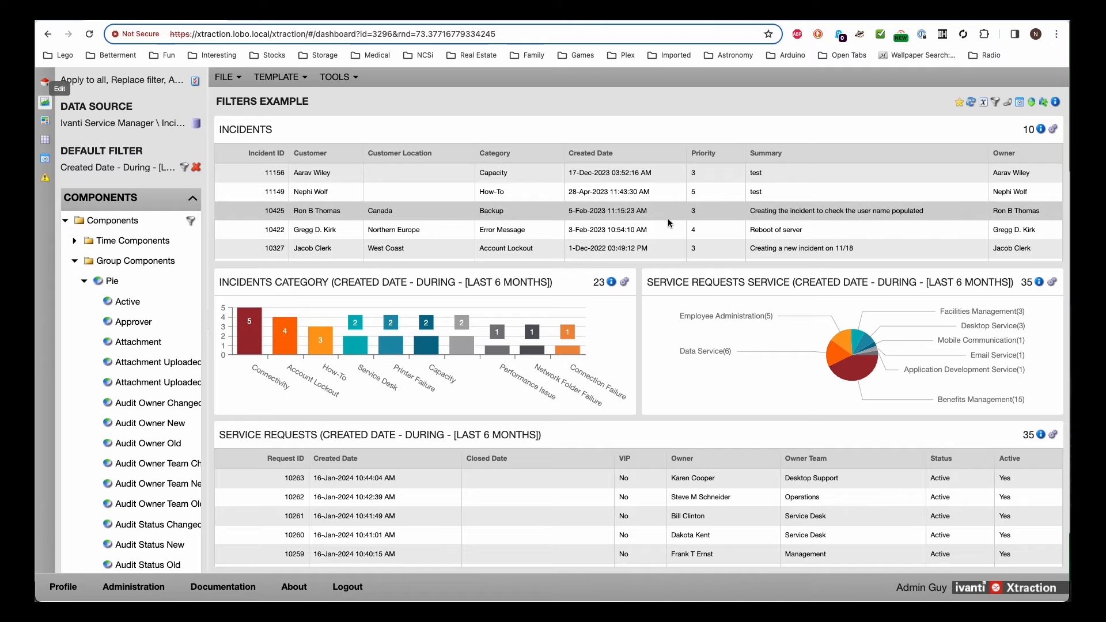
# Step: Review the Incidents list's columns, its field condition and the actions available for that condition, leaving the component unchanged
pyautogui.click(1040, 129)
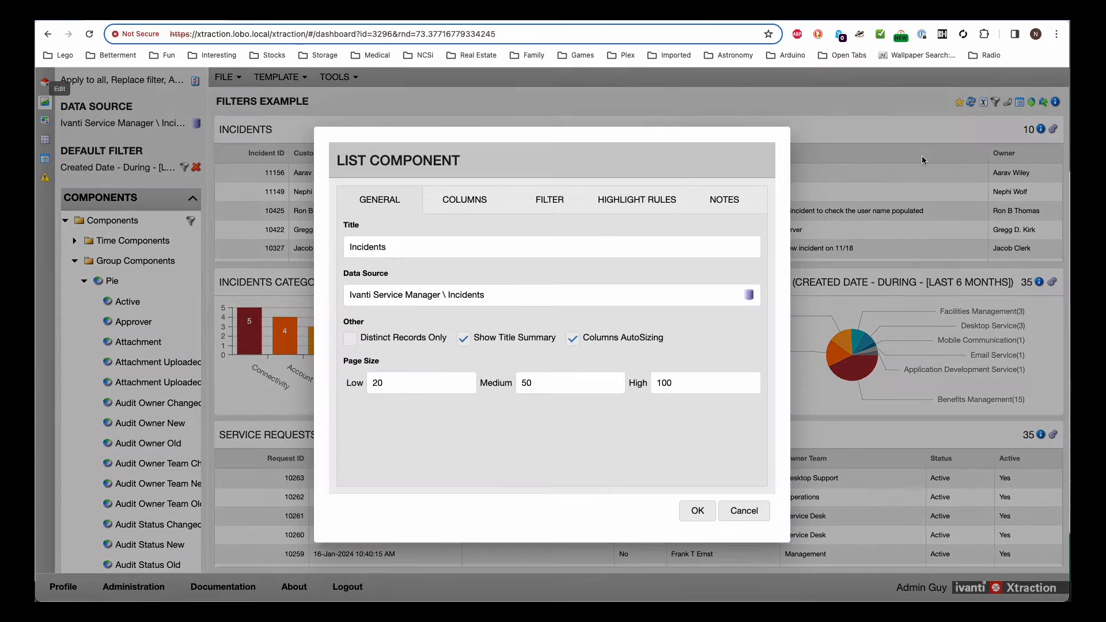
pyautogui.click(476, 200)
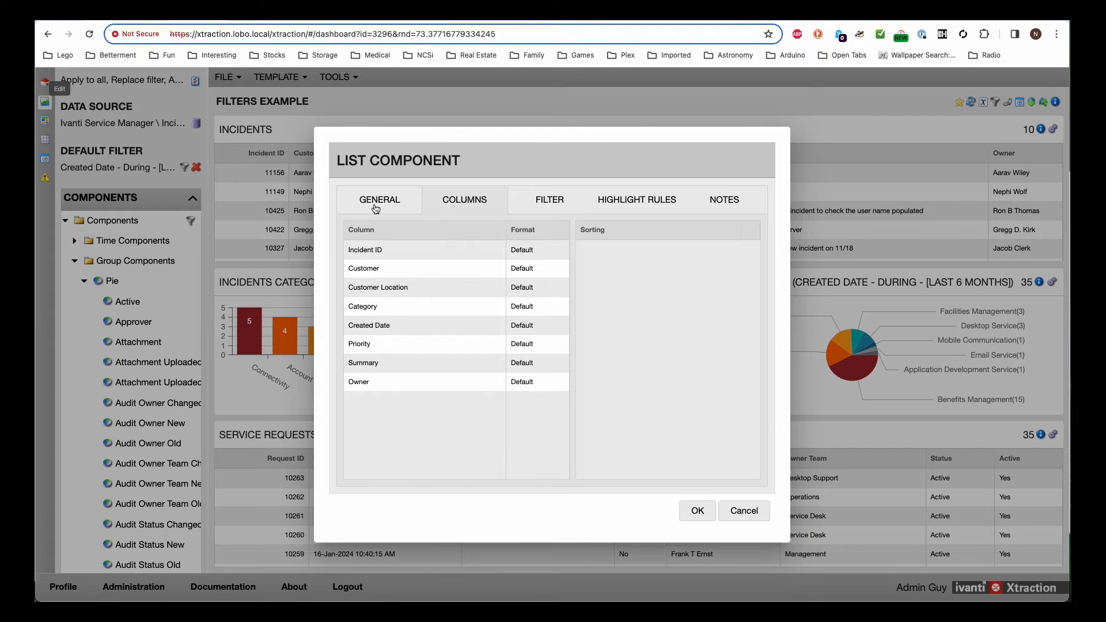
pyautogui.click(550, 197)
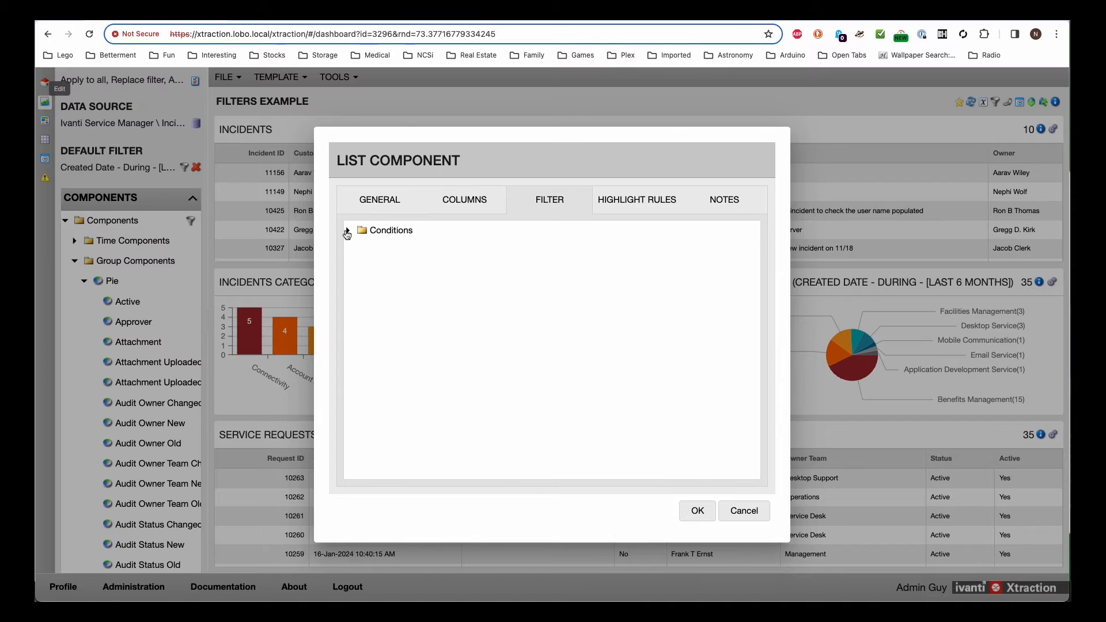
pyautogui.click(348, 230)
pyautogui.click(416, 251)
pyautogui.rightClick(420, 251)
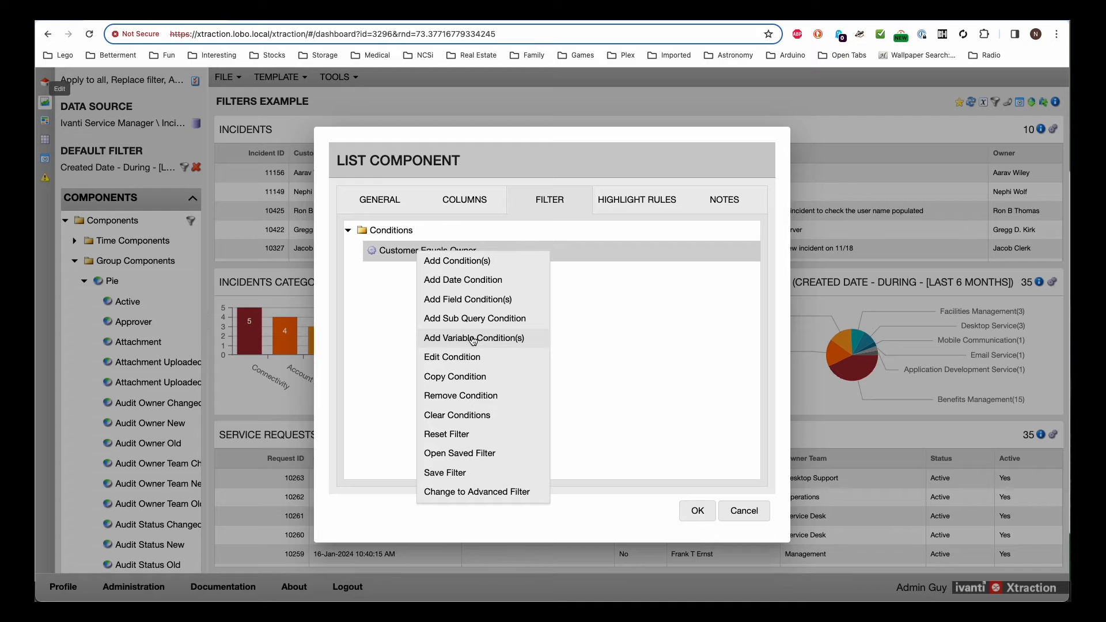
pyautogui.click(744, 511)
# Step: Reopen the saved Filters Example dashboard
pyautogui.click(226, 77)
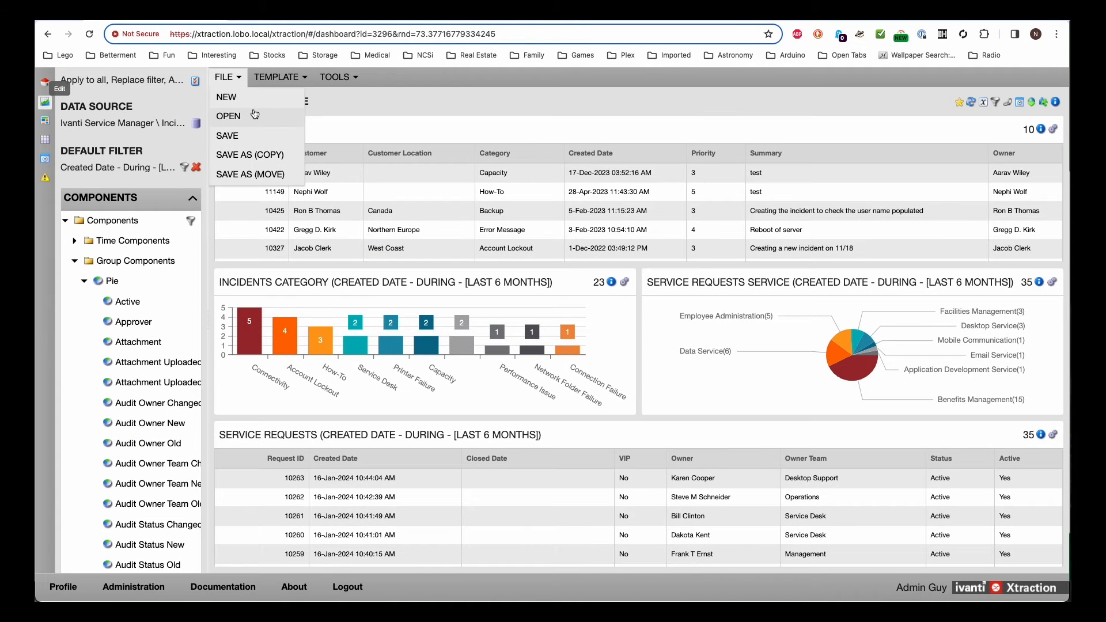
pyautogui.click(251, 114)
pyautogui.doubleClick(529, 185)
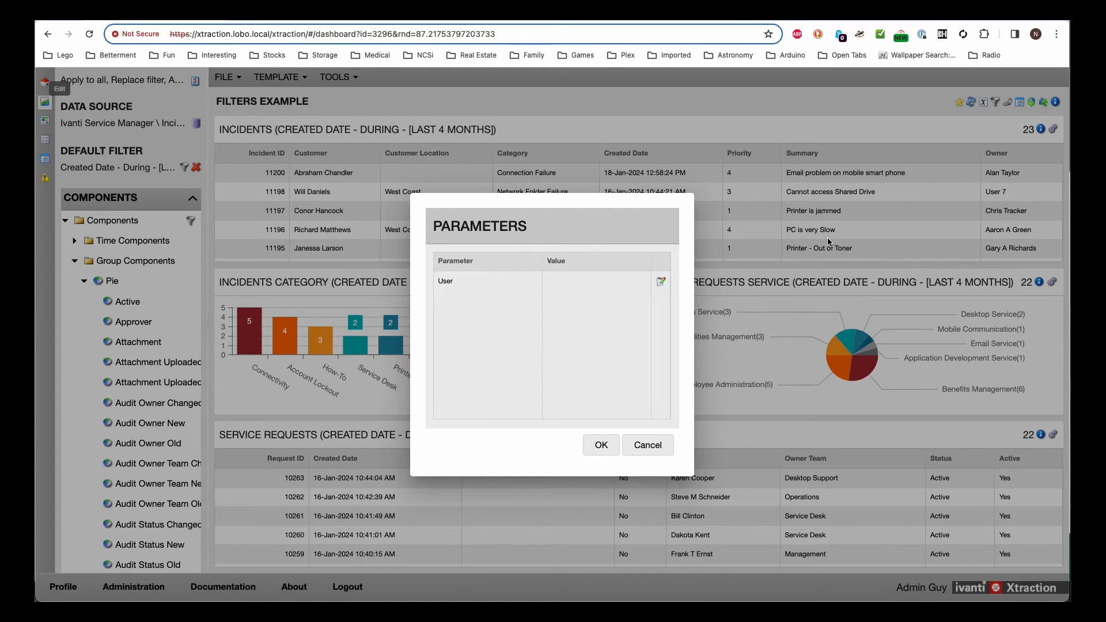
# Step: Choose a person from the value list for the dashboard's User parameter and apply it
pyautogui.click(661, 281)
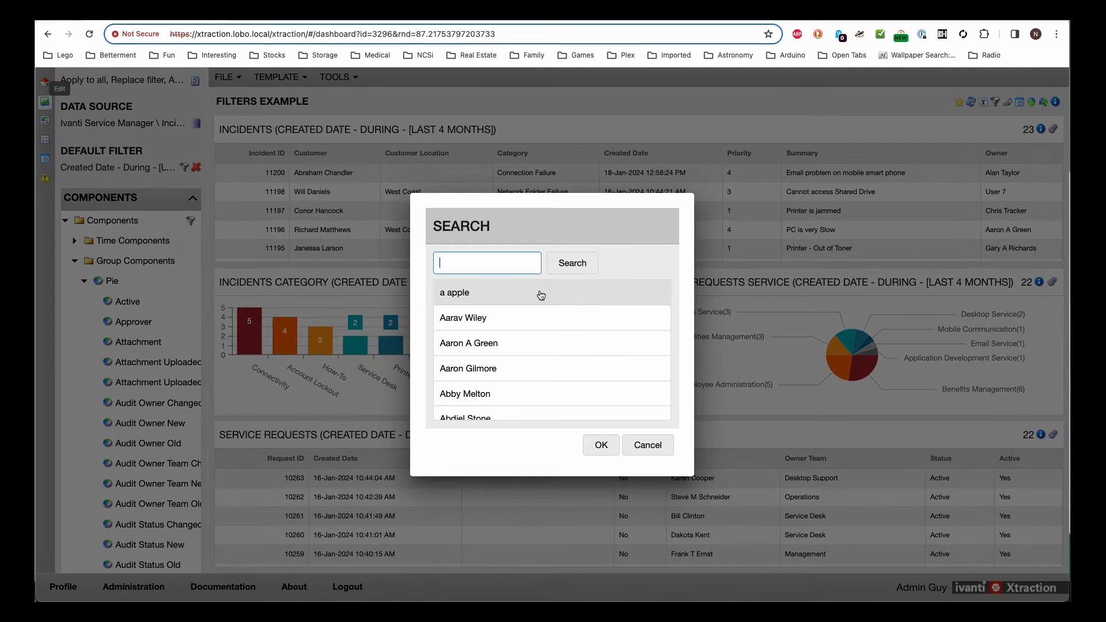
pyautogui.scroll(-2, 490, 336)
pyautogui.click(476, 355)
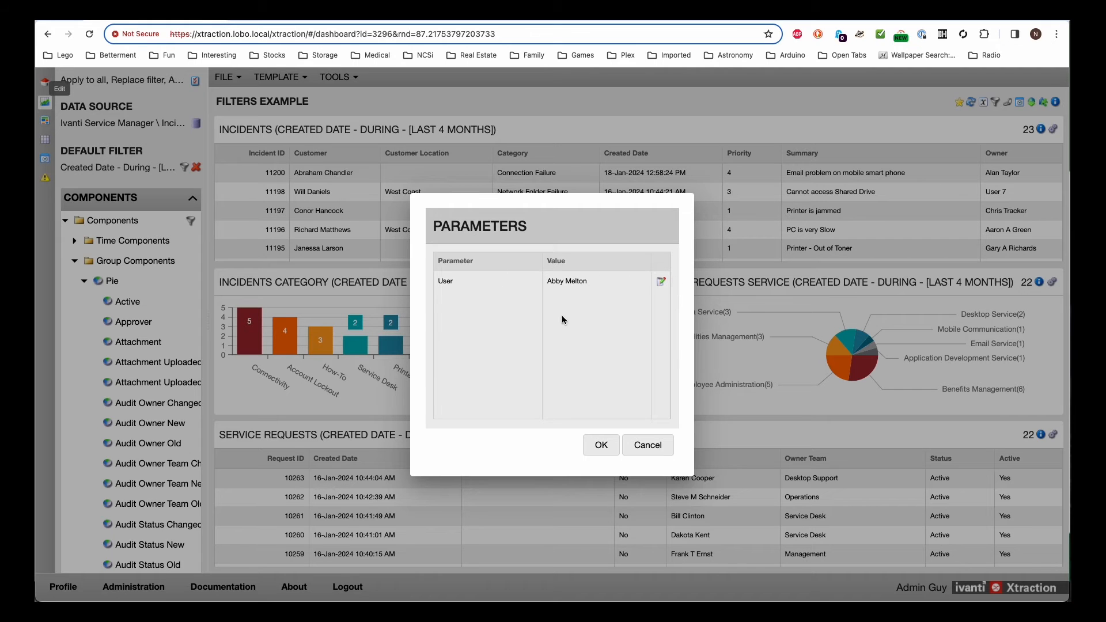
pyautogui.click(600, 449)
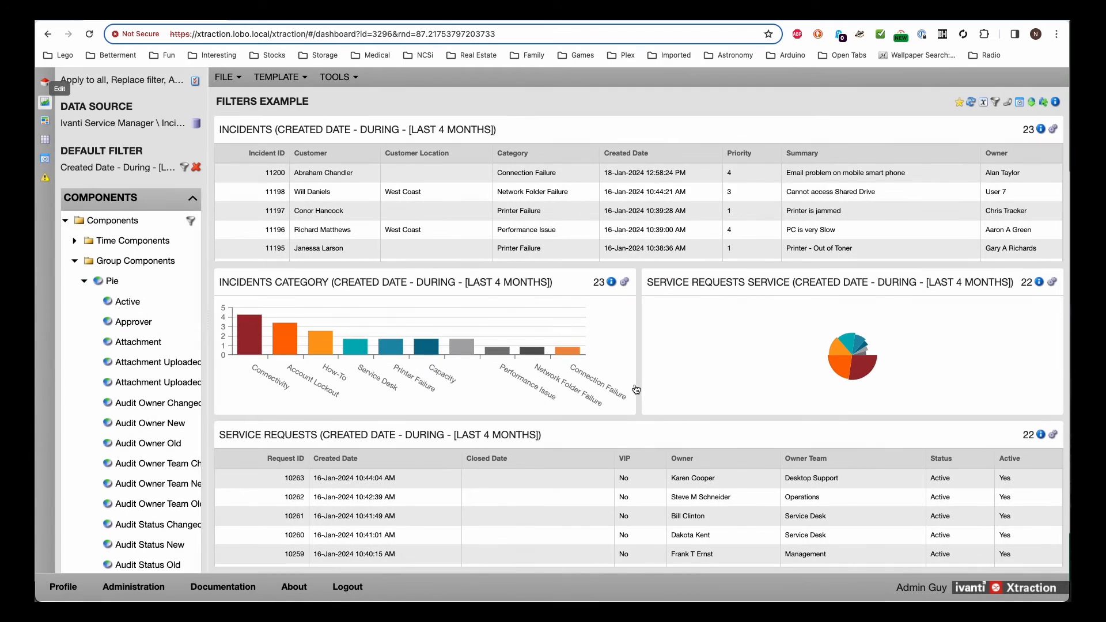
# Step: Examine the definition of the dashboard's User parameter, including its text, variable name and the fields selectable for association
pyautogui.click(1056, 103)
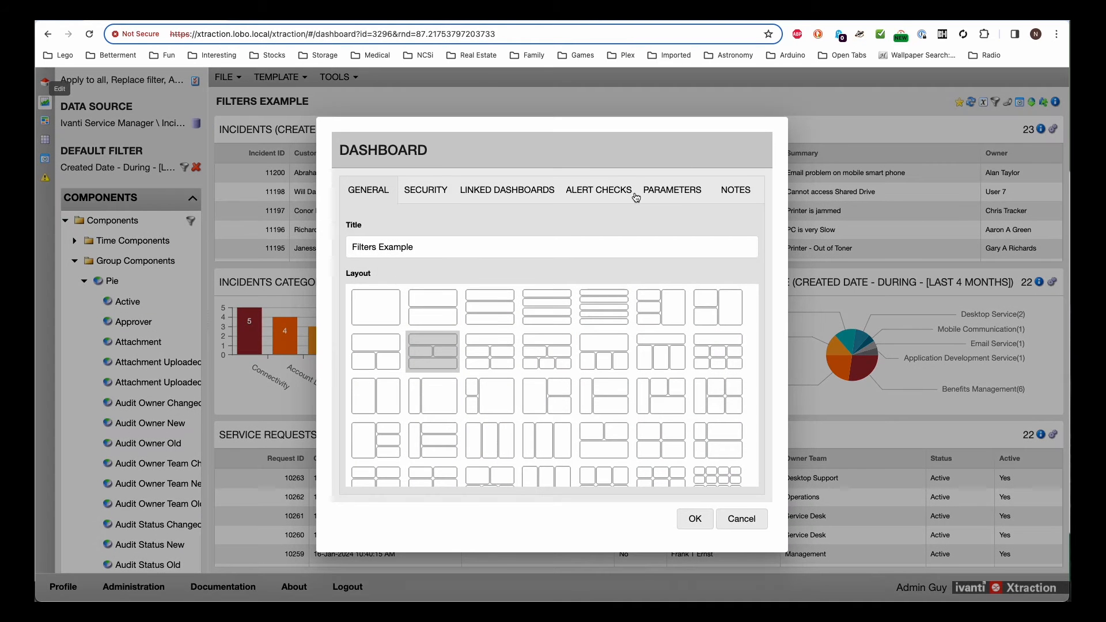
pyautogui.click(669, 195)
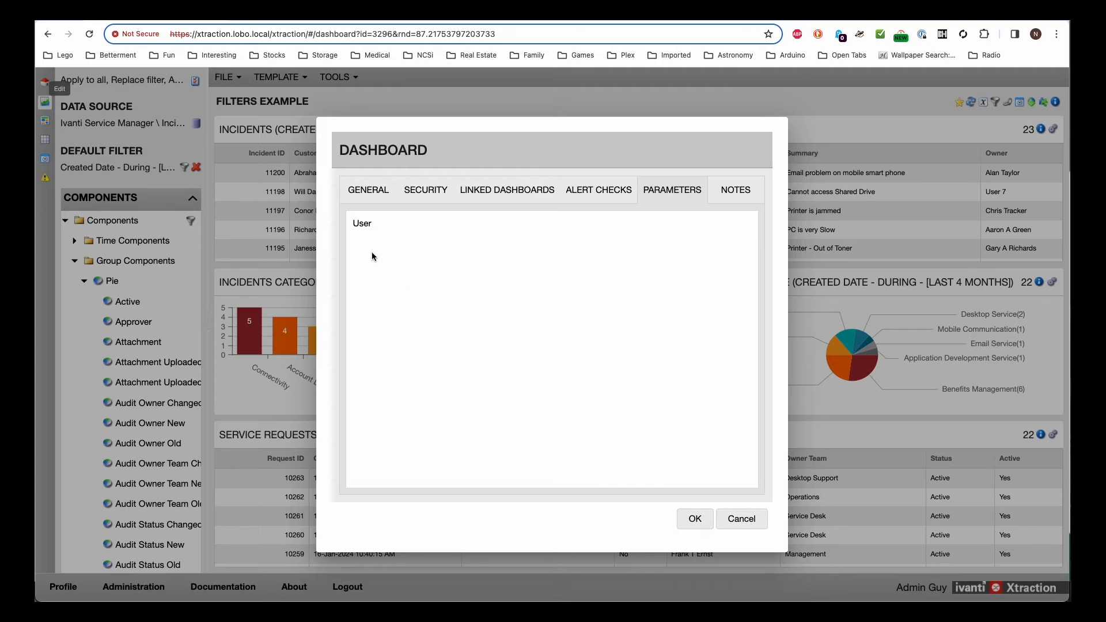
pyautogui.doubleClick(366, 227)
pyautogui.click(487, 294)
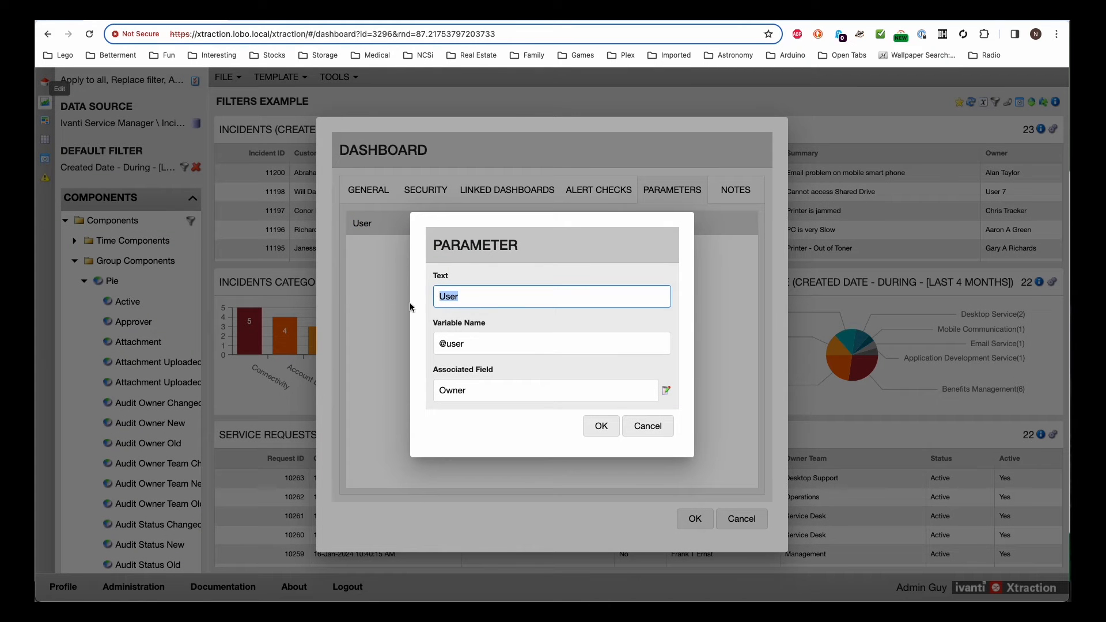
pyautogui.moveTo(476, 344); pyautogui.dragTo(406, 338)
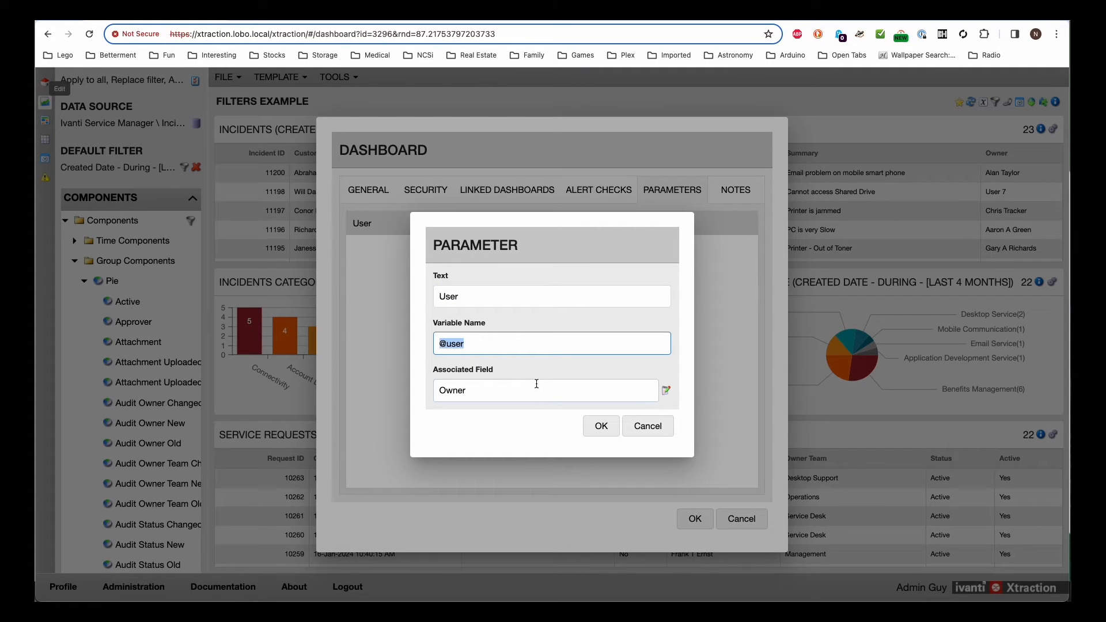
pyautogui.click(666, 391)
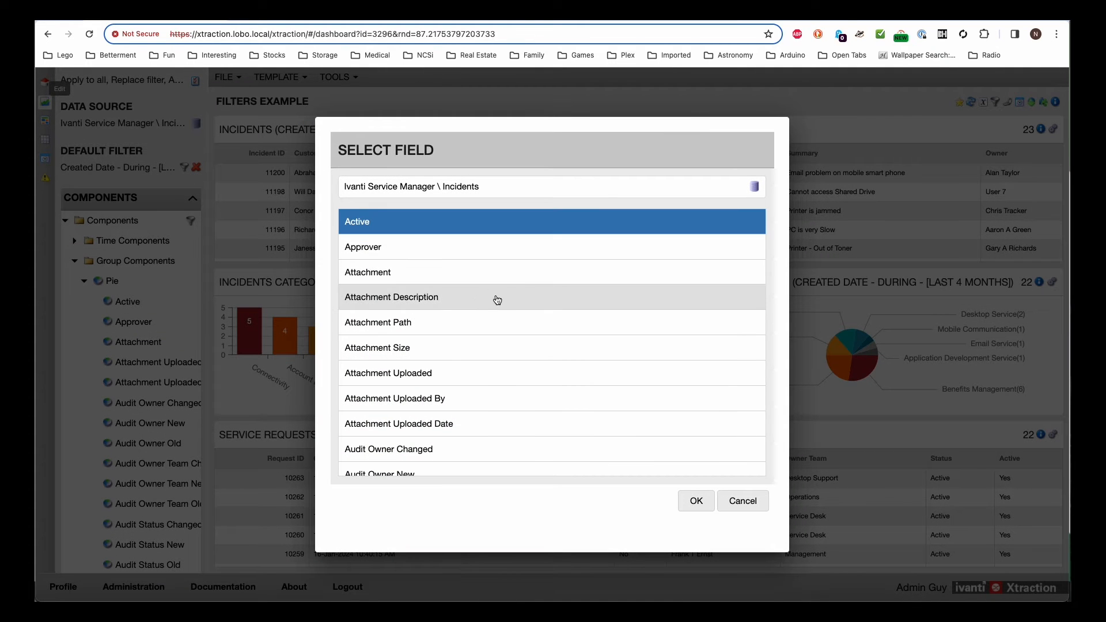
pyautogui.click(742, 501)
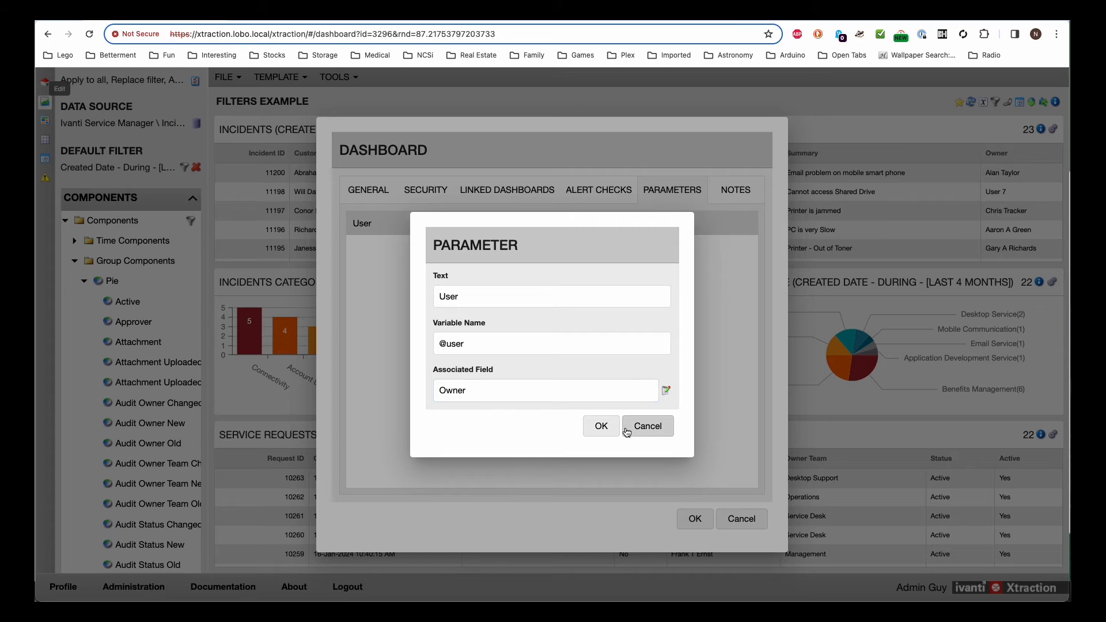
pyautogui.click(648, 425)
pyautogui.click(741, 519)
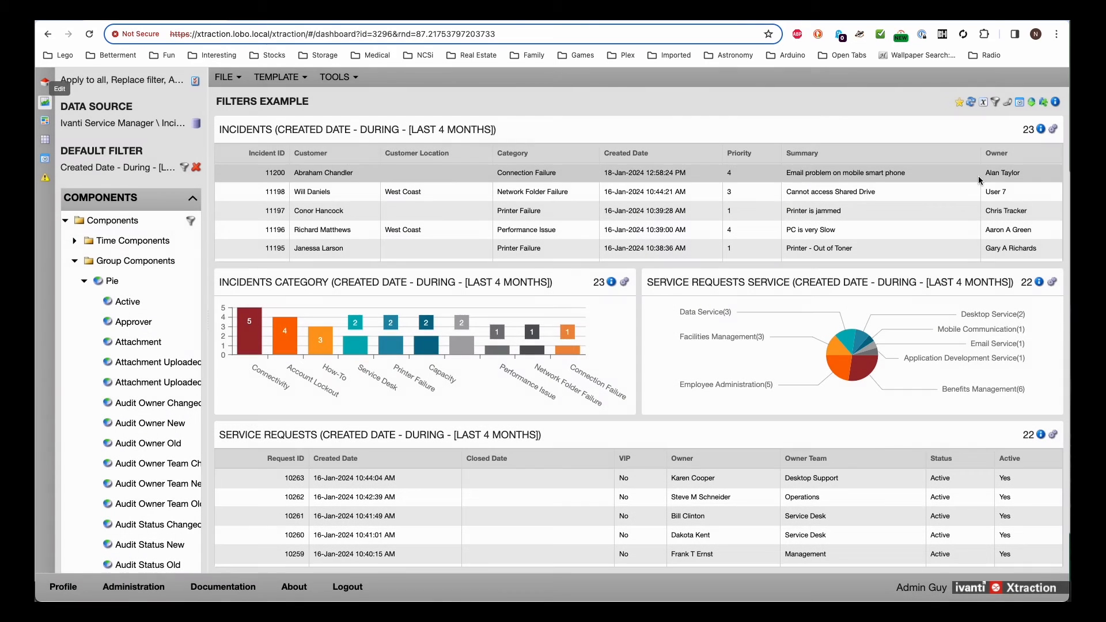
# Step: Bring up the dashboard's parameter values again, browse the people listed for User, pick one and apply it
pyautogui.click(985, 104)
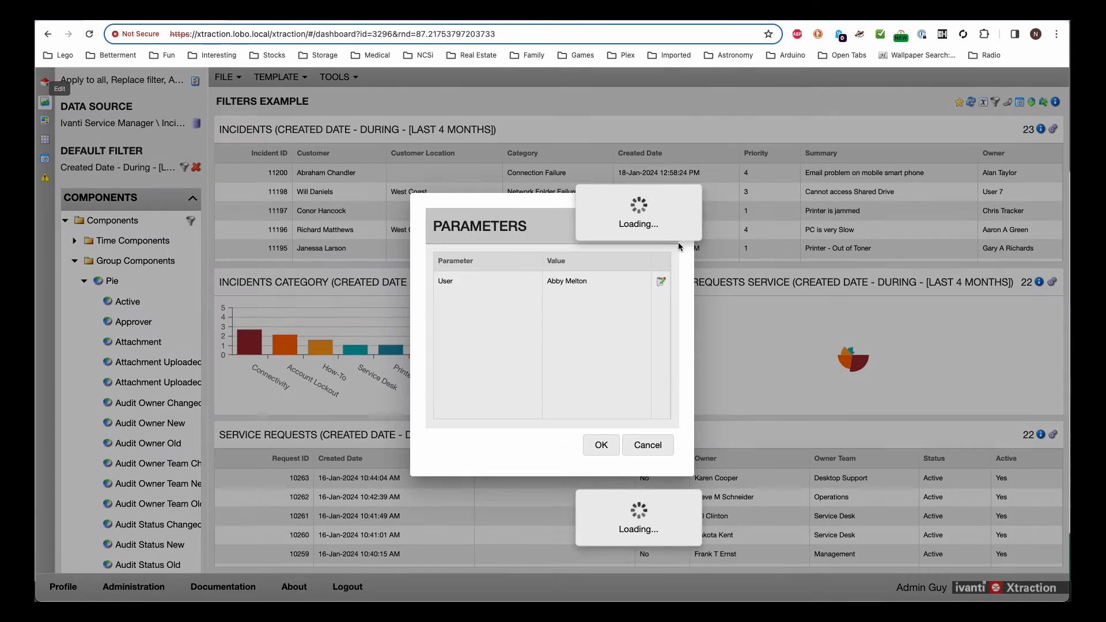
pyautogui.click(661, 283)
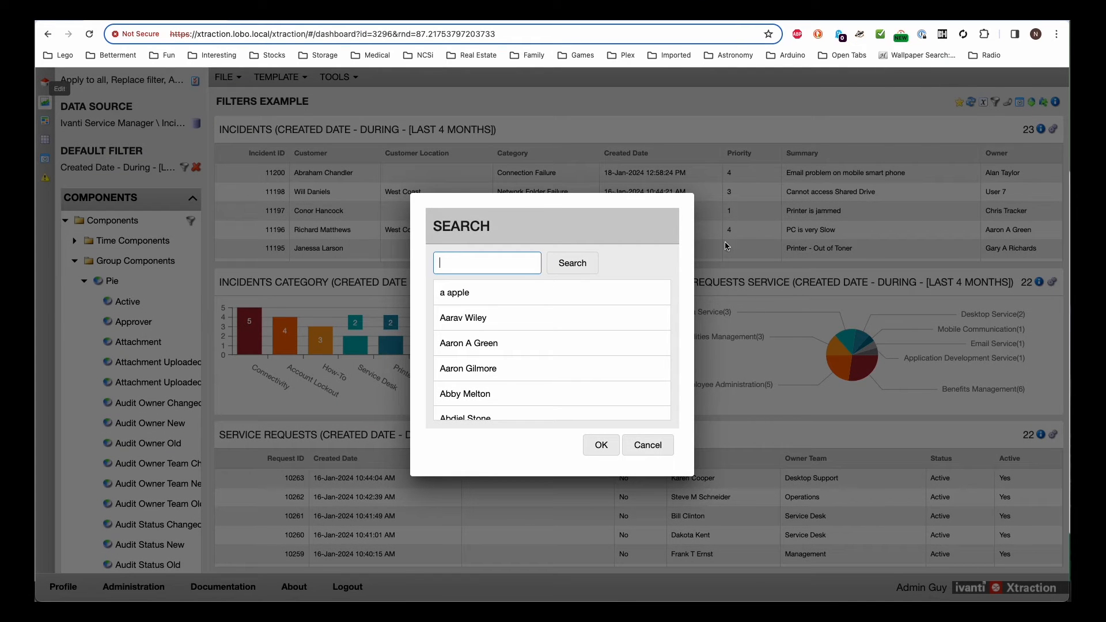
pyautogui.scroll(-6, 582, 368)
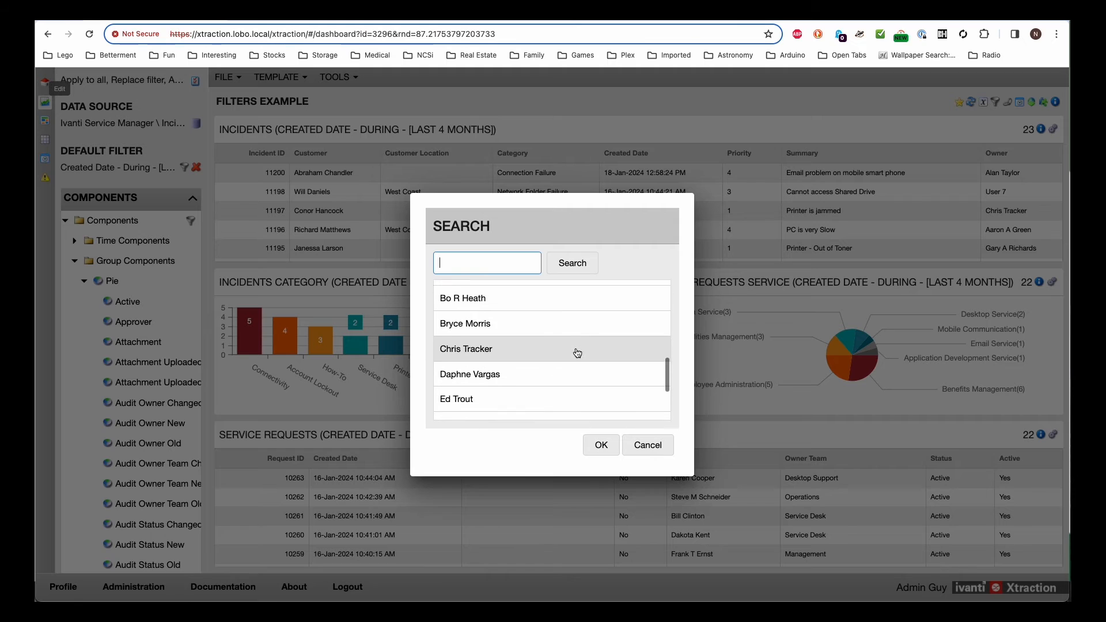
pyautogui.scroll(-10, 578, 353)
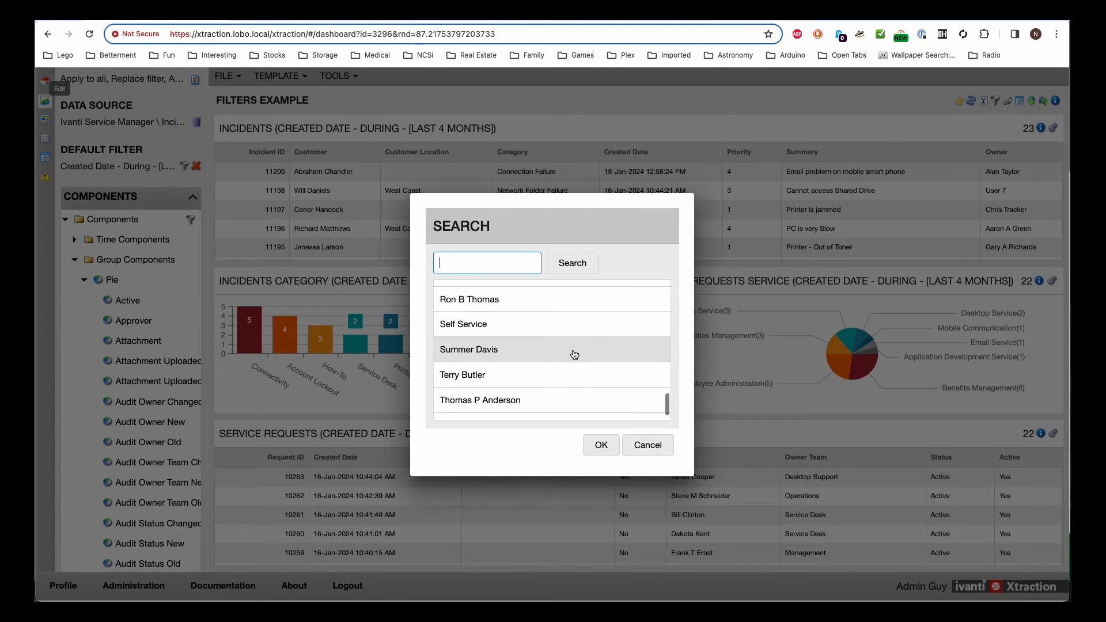
pyautogui.scroll(15, 575, 355)
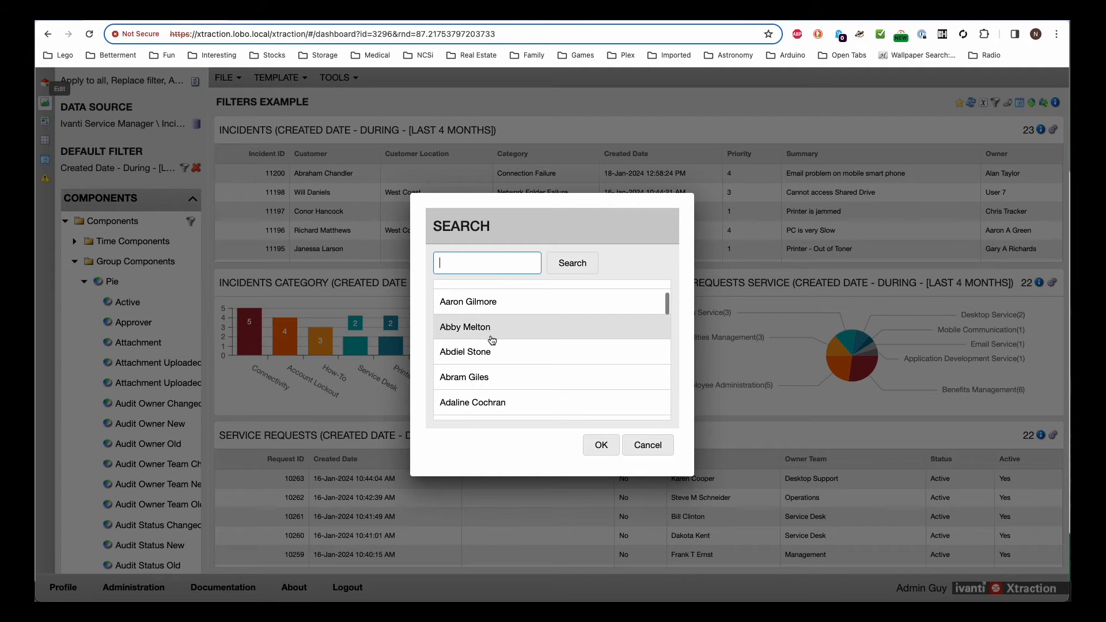
pyautogui.doubleClick(490, 340)
pyautogui.click(601, 446)
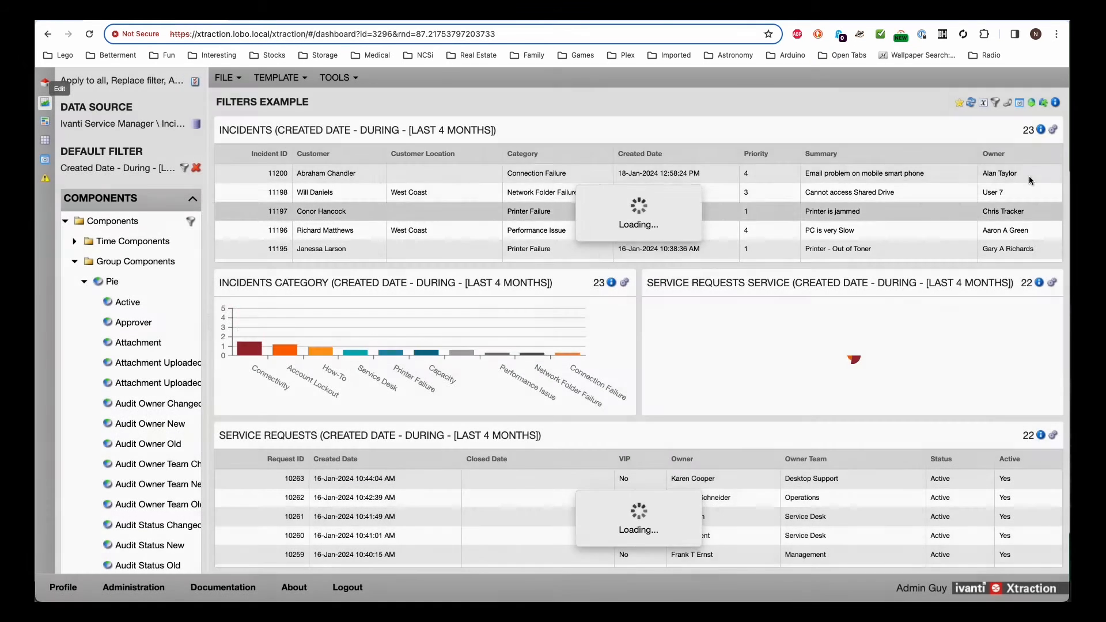
# Step: Check the User parameter's associated field in the dashboard properties, and view the value selected for the parameter
pyautogui.click(1056, 103)
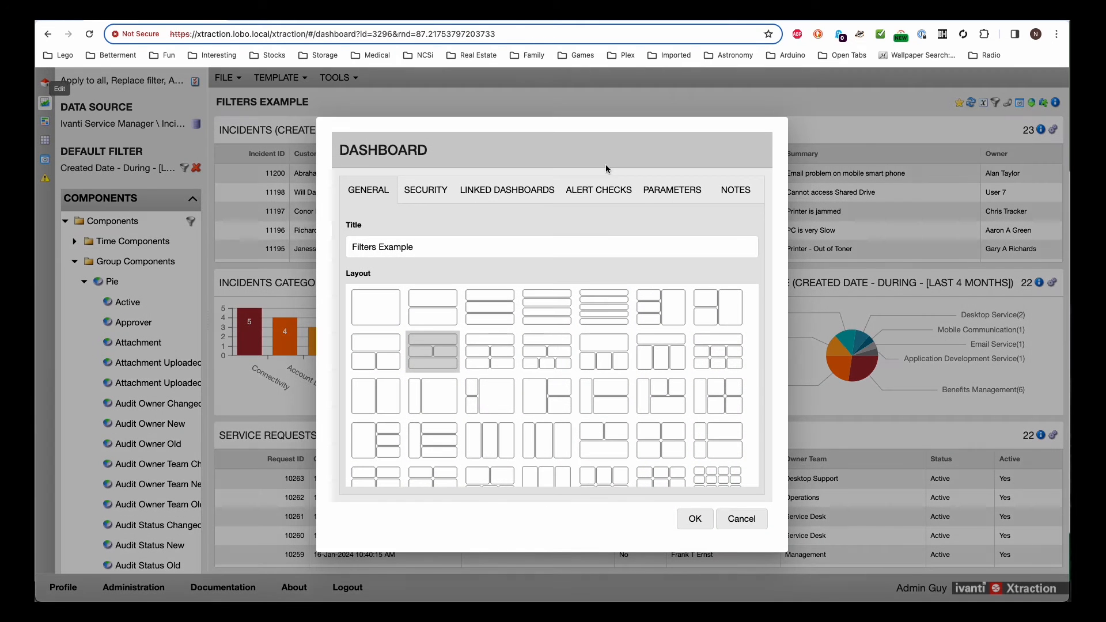
pyautogui.click(670, 192)
pyautogui.doubleClick(425, 223)
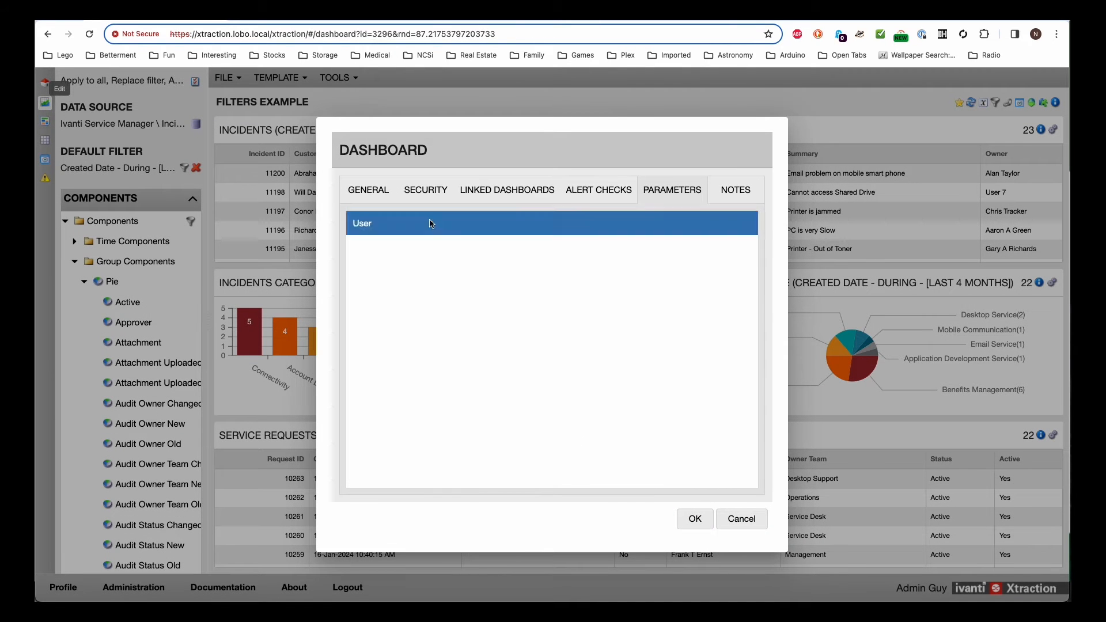
pyautogui.moveTo(507, 390); pyautogui.dragTo(421, 388)
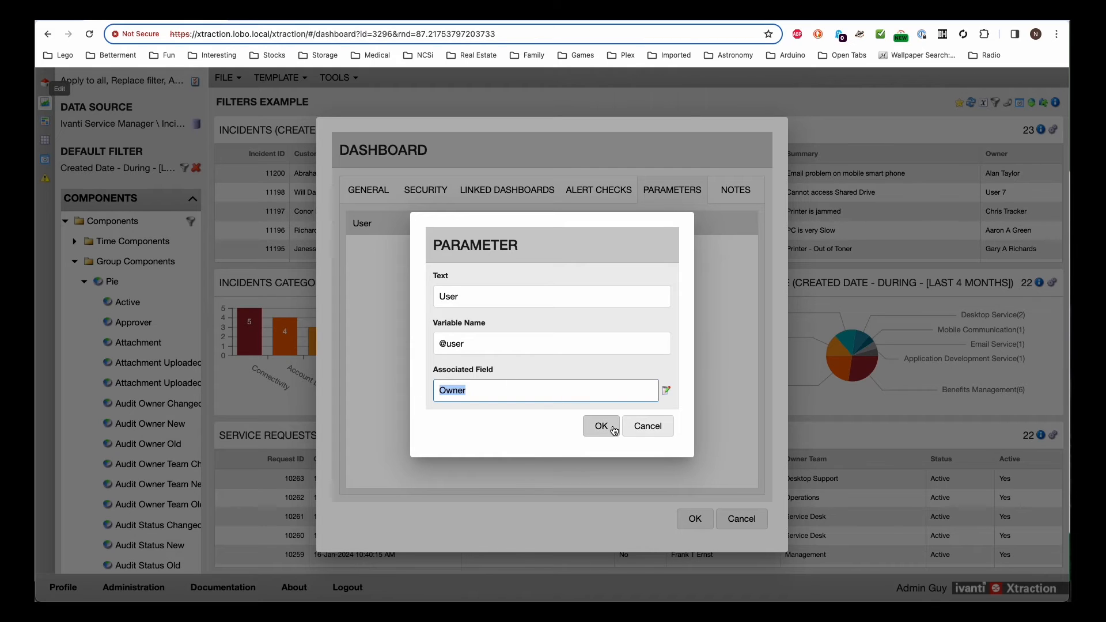
pyautogui.click(645, 431)
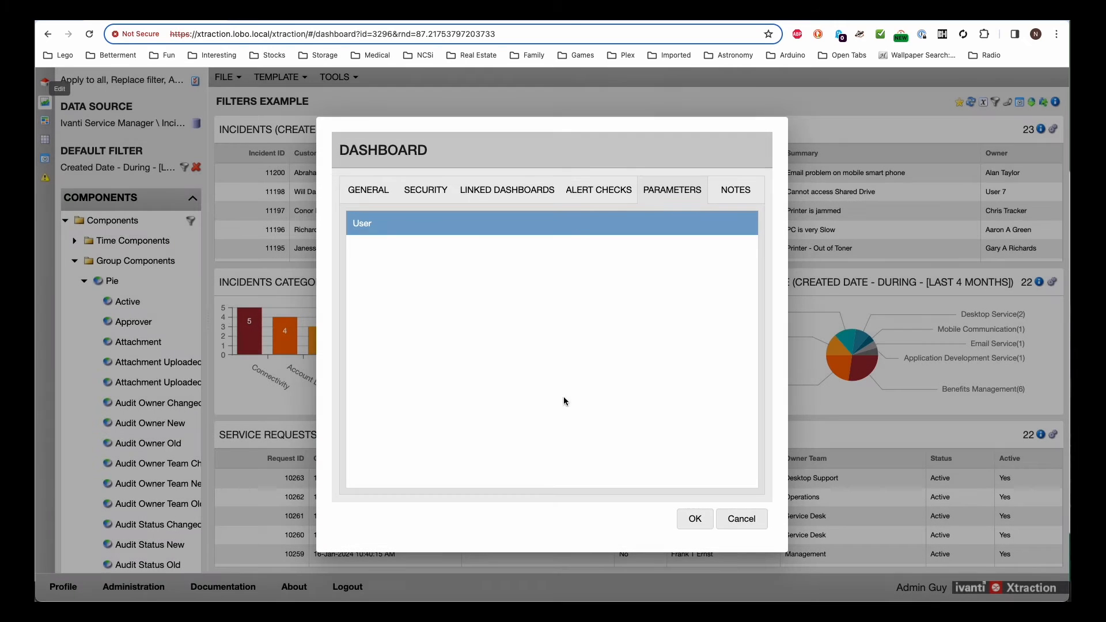
pyautogui.click(739, 520)
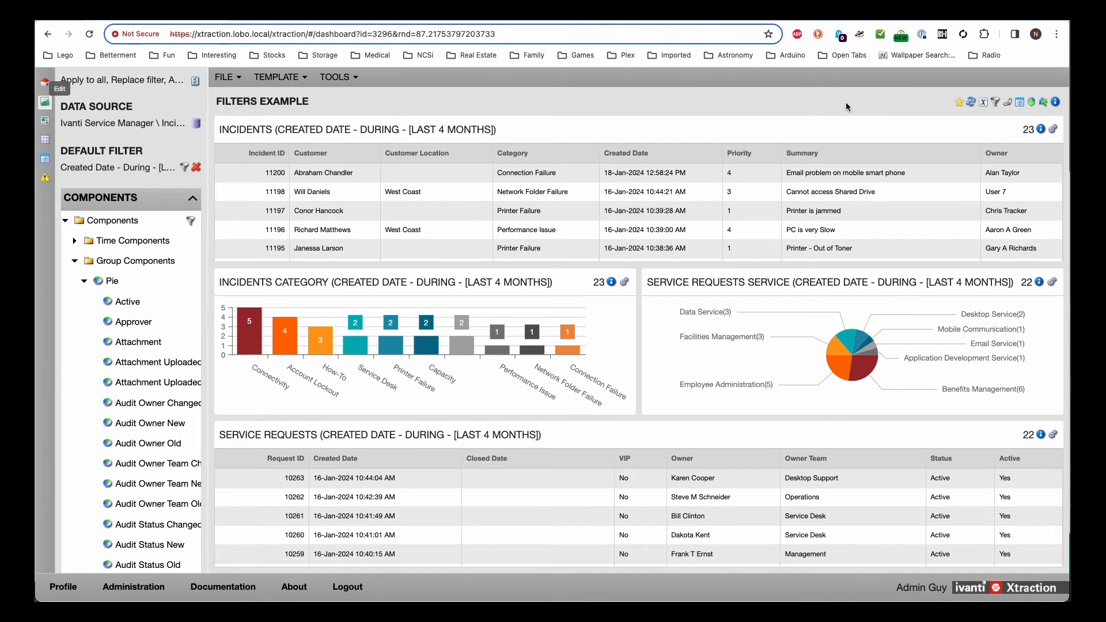
pyautogui.click(986, 104)
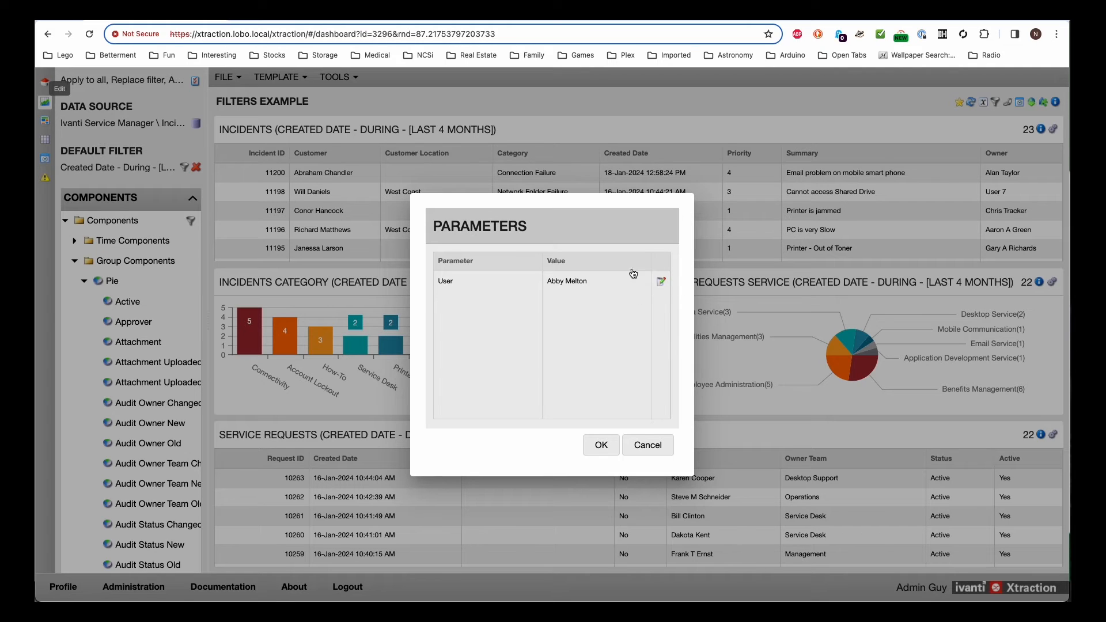
pyautogui.click(634, 447)
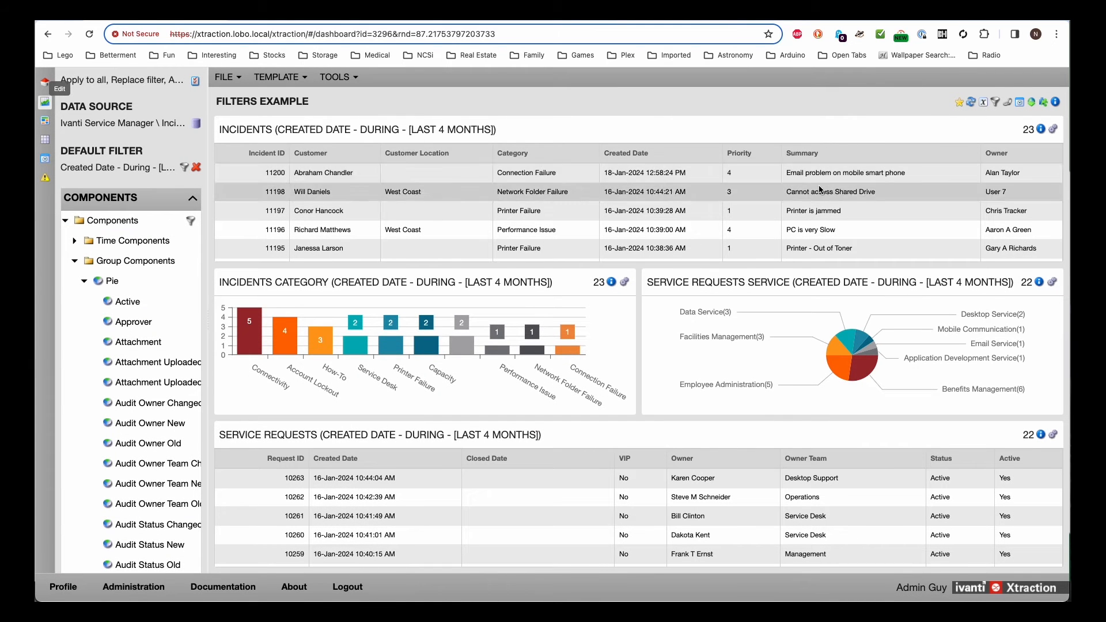
# Step: Start a variable condition in the Incidents list component's filter, using Customer as its field
pyautogui.click(1040, 130)
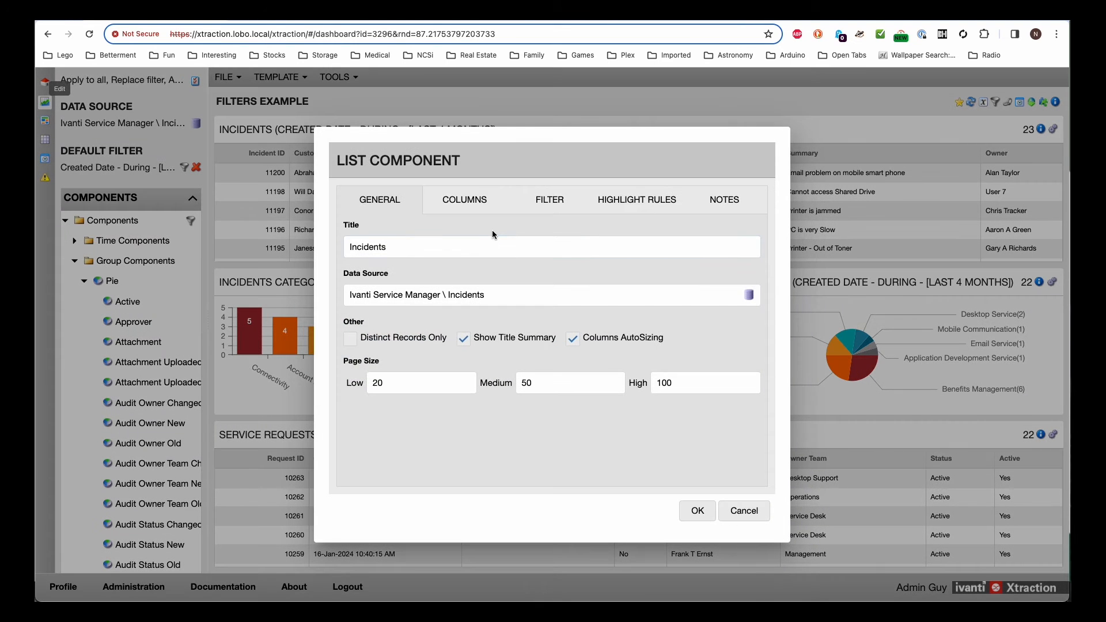
pyautogui.click(546, 201)
pyautogui.click(349, 232)
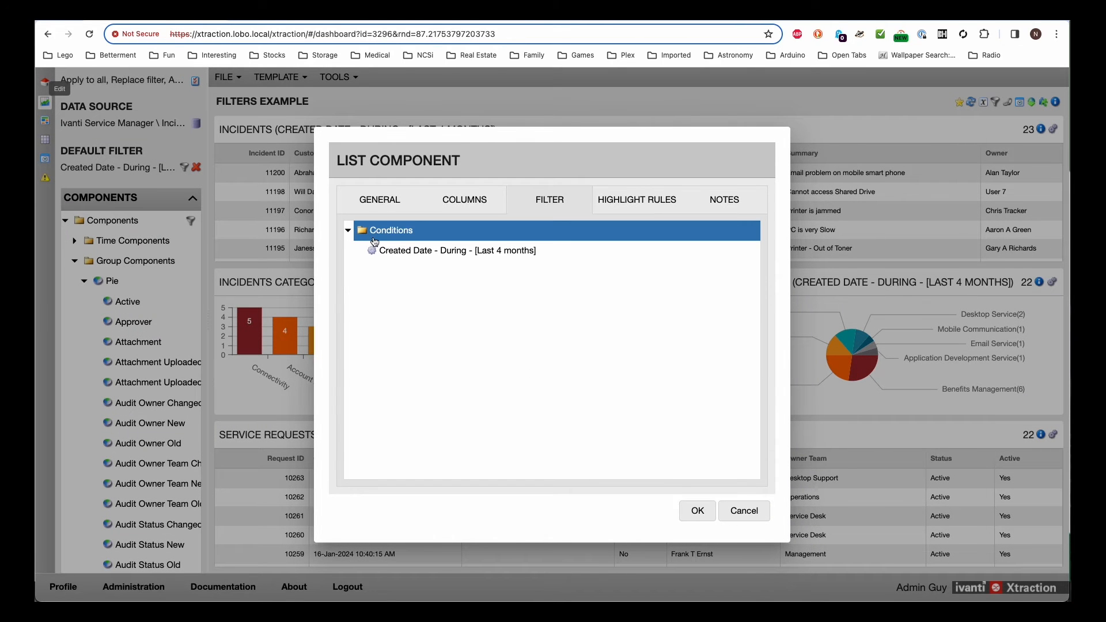
pyautogui.rightClick(387, 238)
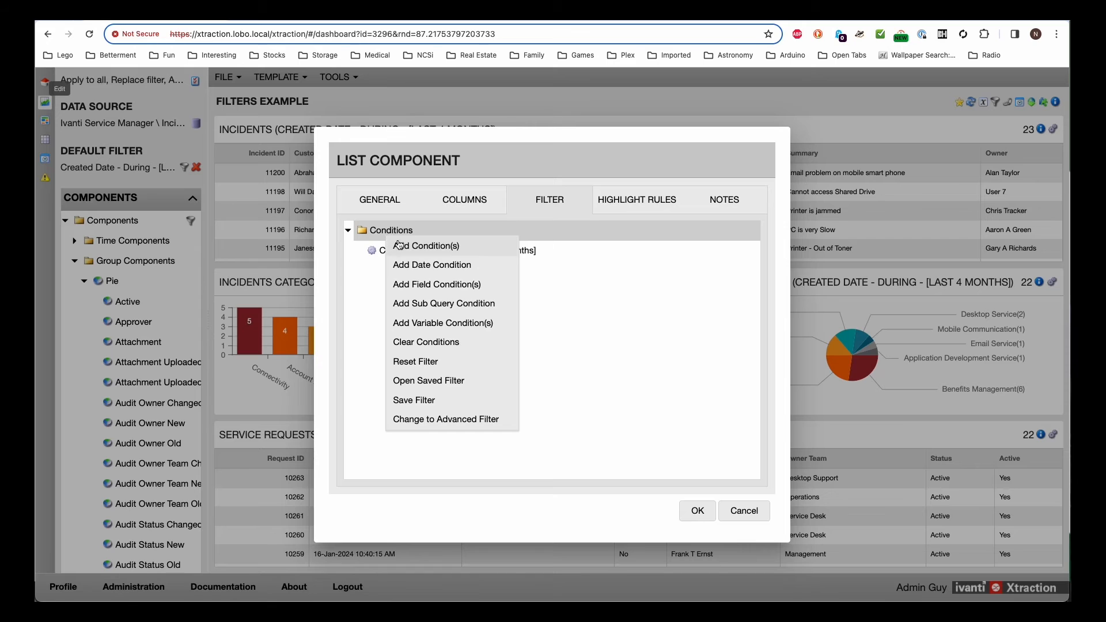
pyautogui.click(440, 324)
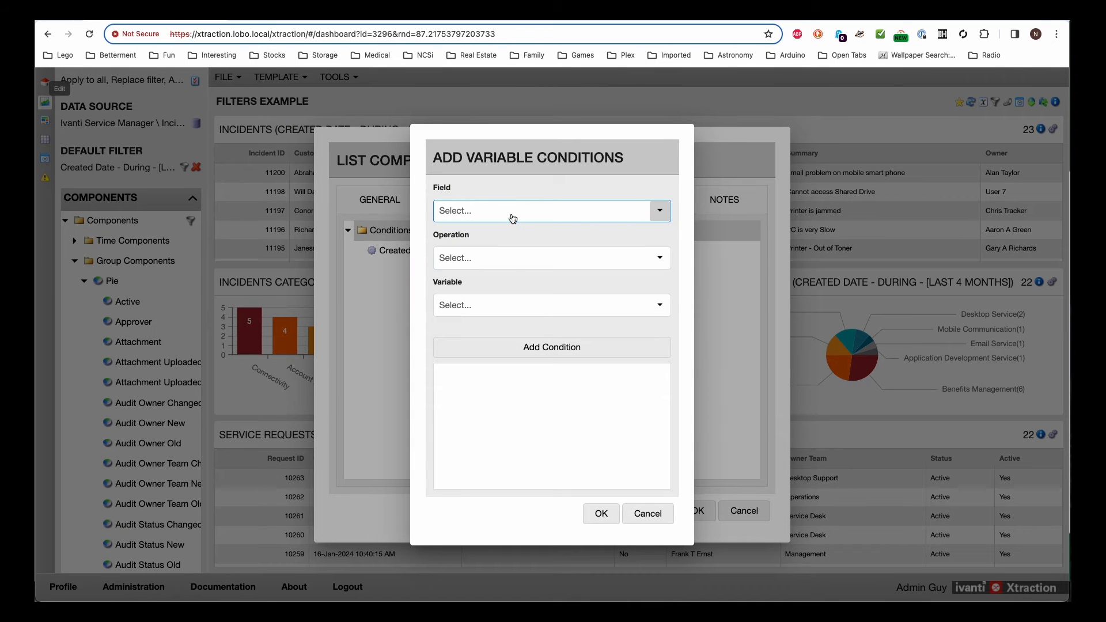
pyautogui.click(507, 214)
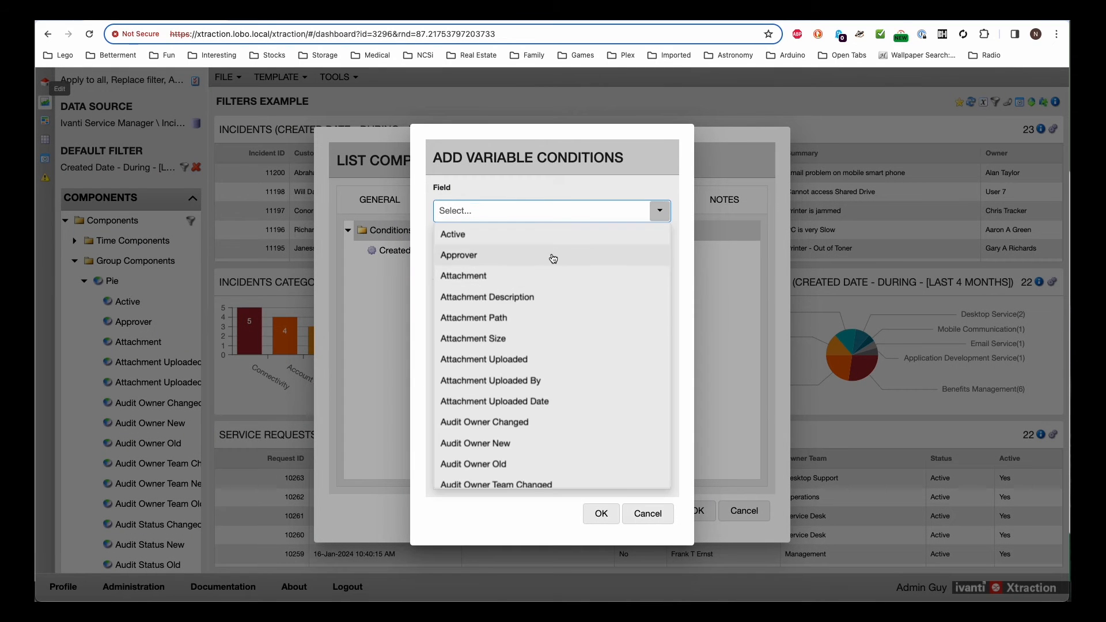
pyautogui.scroll(-2, 554, 394)
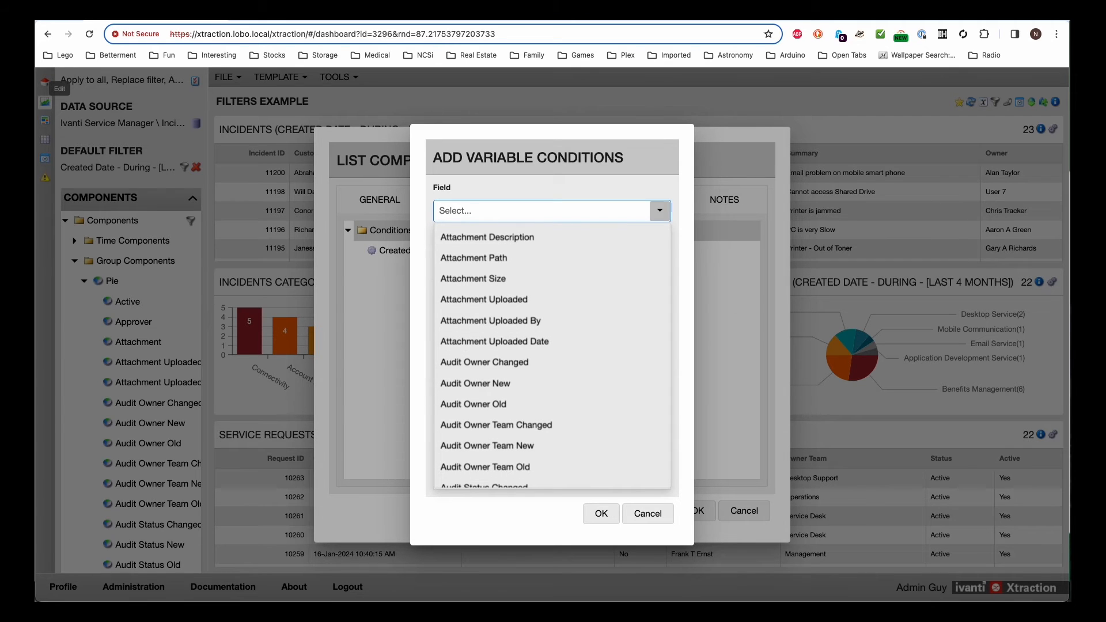
pyautogui.scroll(-9, 559, 421)
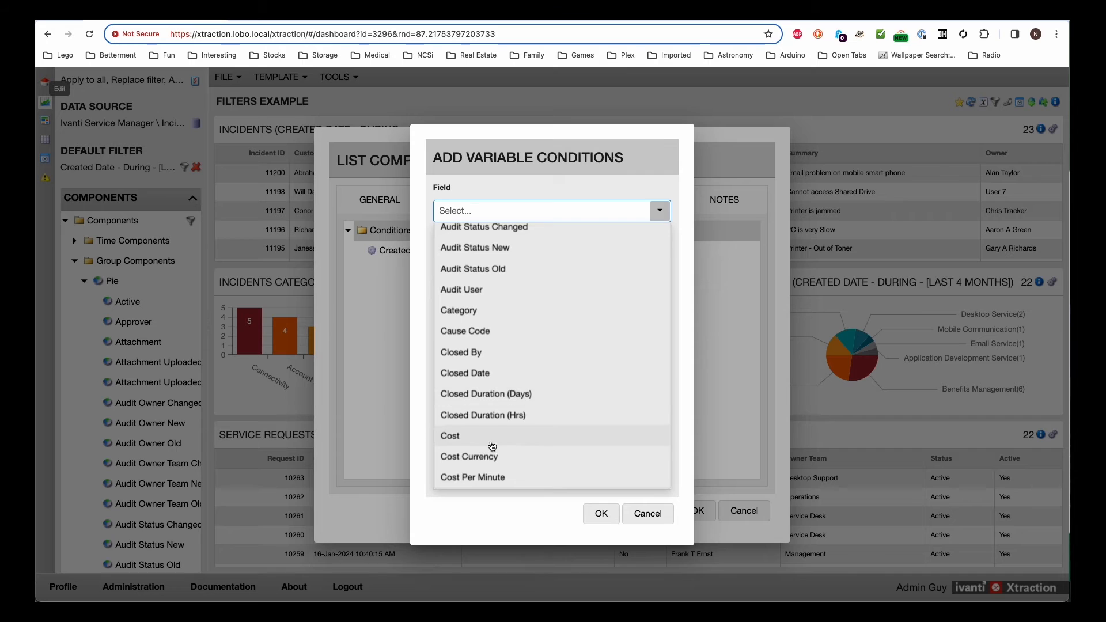
pyautogui.scroll(-5, 492, 446)
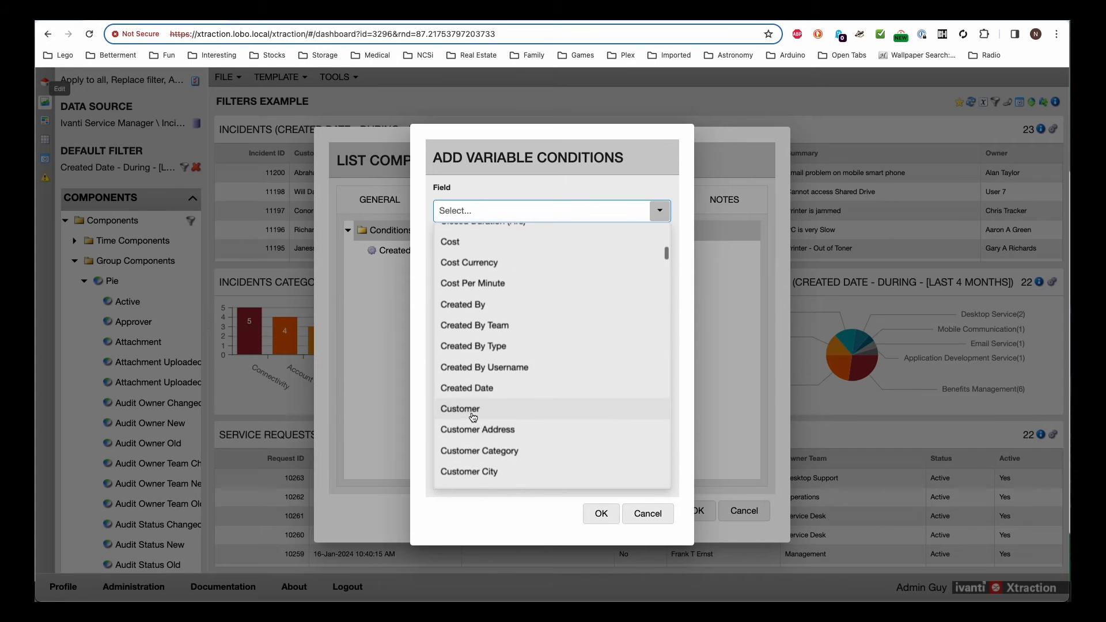
pyautogui.click(473, 410)
# Step: Complete the Customer condition with the Equals operation and the User variable, add it and apply the Incidents list's changes
pyautogui.click(524, 258)
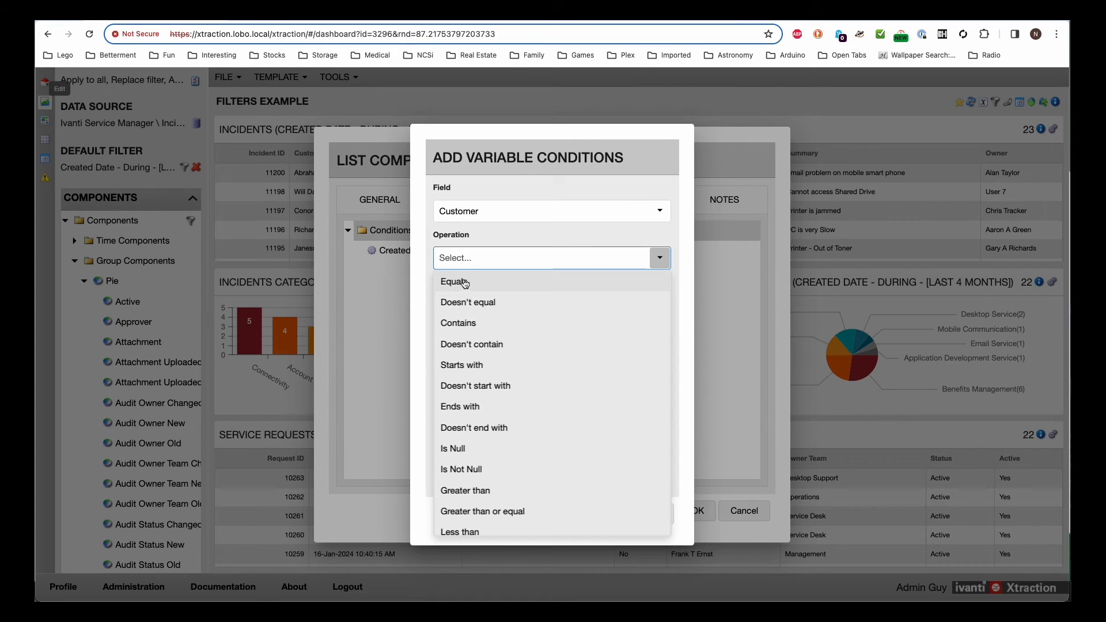
pyautogui.click(481, 282)
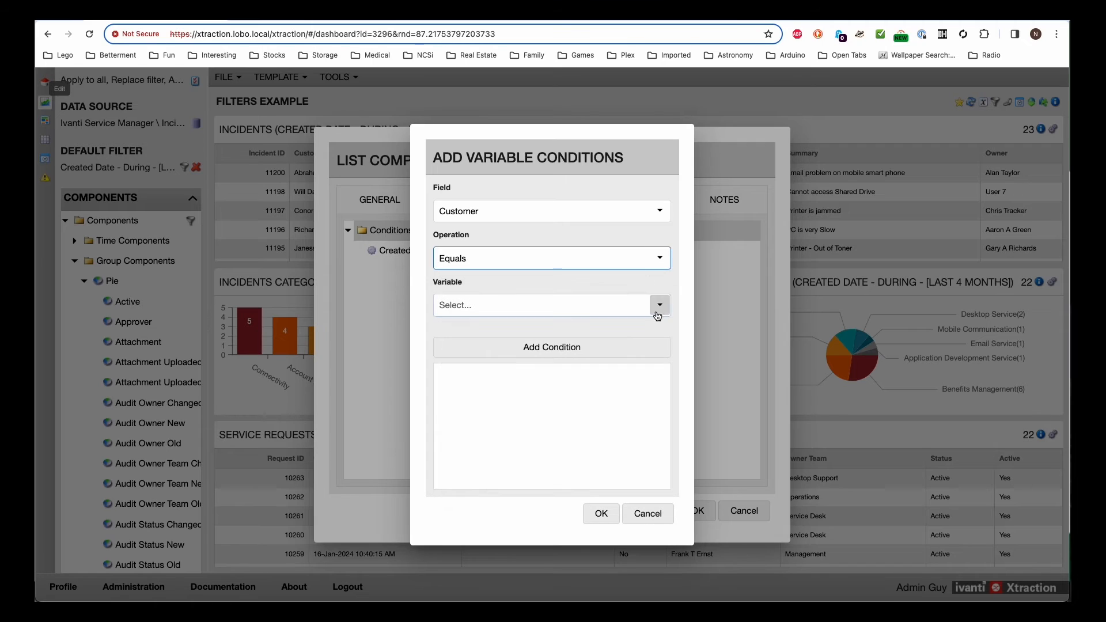
pyautogui.click(659, 312)
pyautogui.click(455, 348)
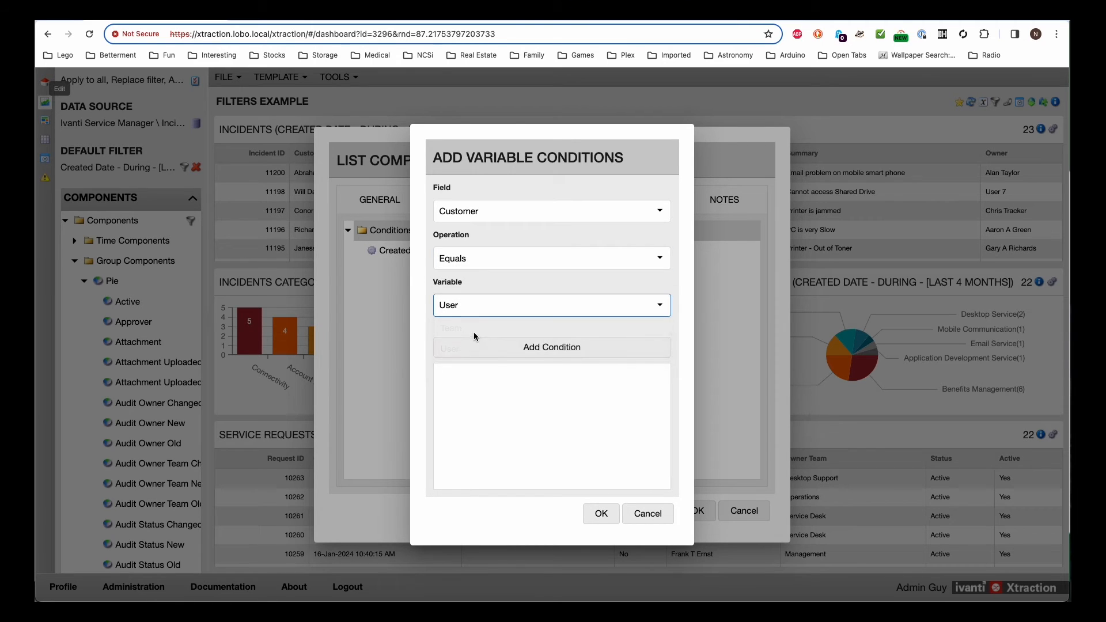
pyautogui.click(550, 349)
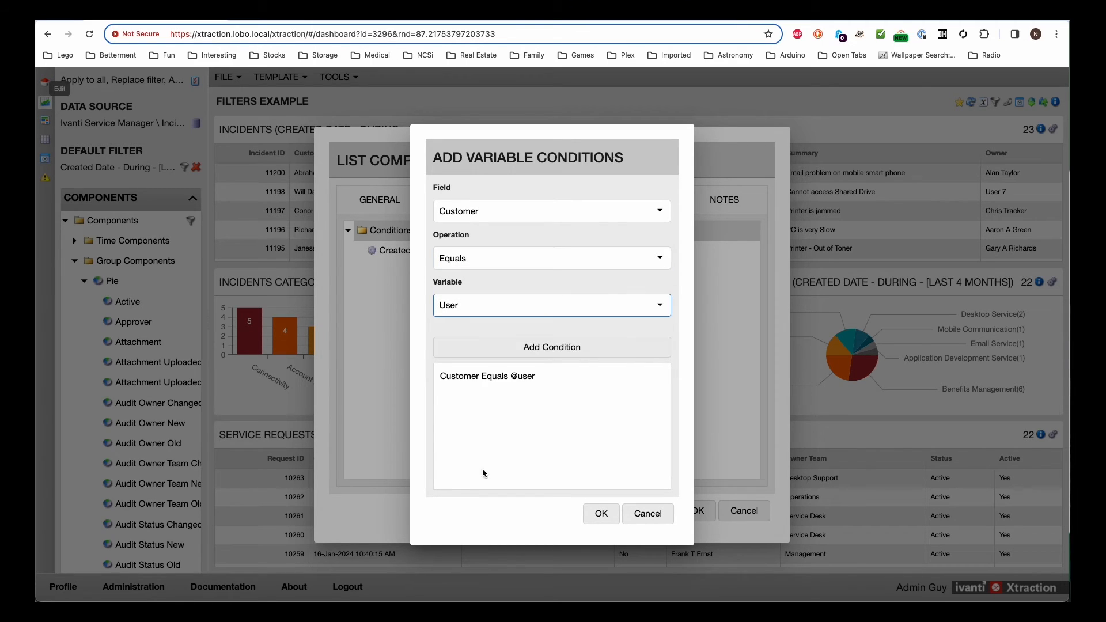
pyautogui.click(600, 515)
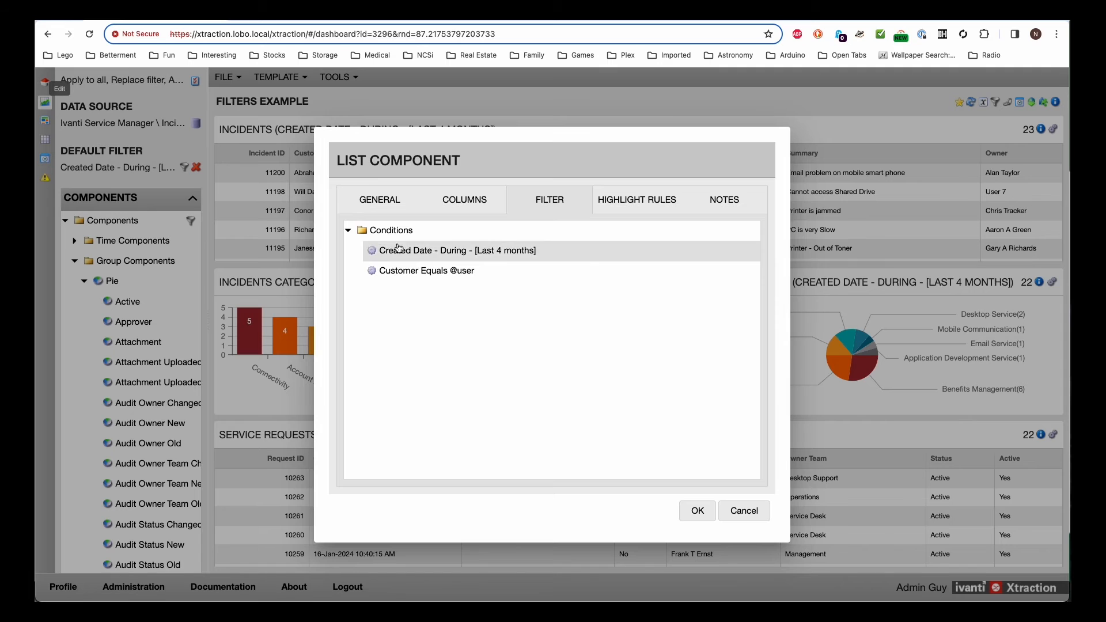
pyautogui.click(697, 510)
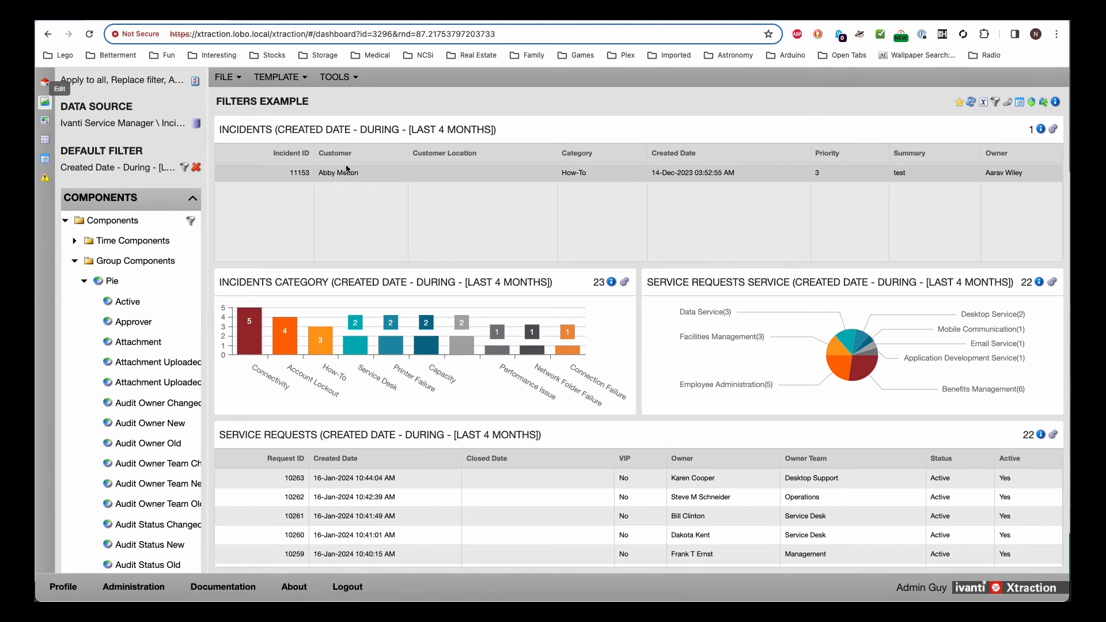
# Step: Change the dashboard's User parameter to a different person from the value list and apply it
pyautogui.click(983, 103)
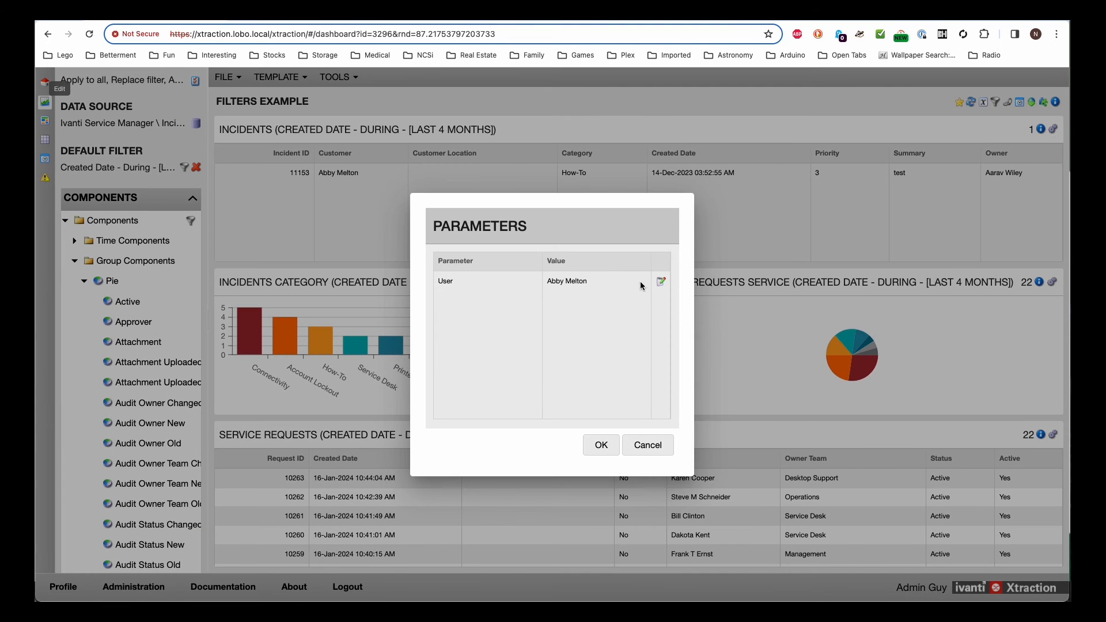
pyautogui.click(658, 282)
pyautogui.scroll(-5, 495, 346)
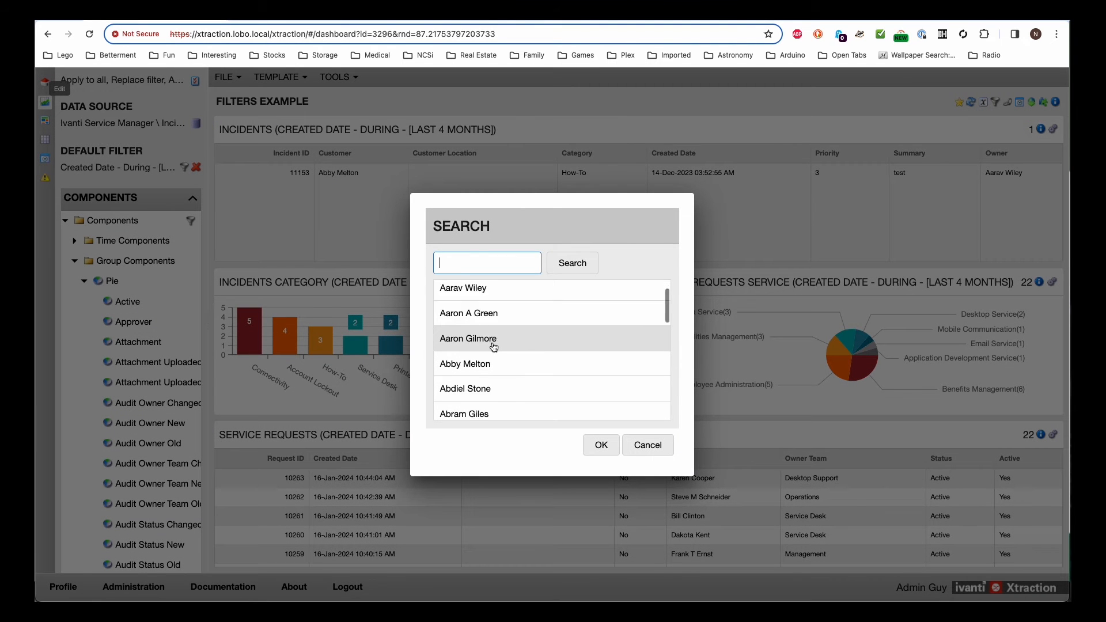
pyautogui.scroll(-1, 499, 351)
pyautogui.doubleClick(484, 320)
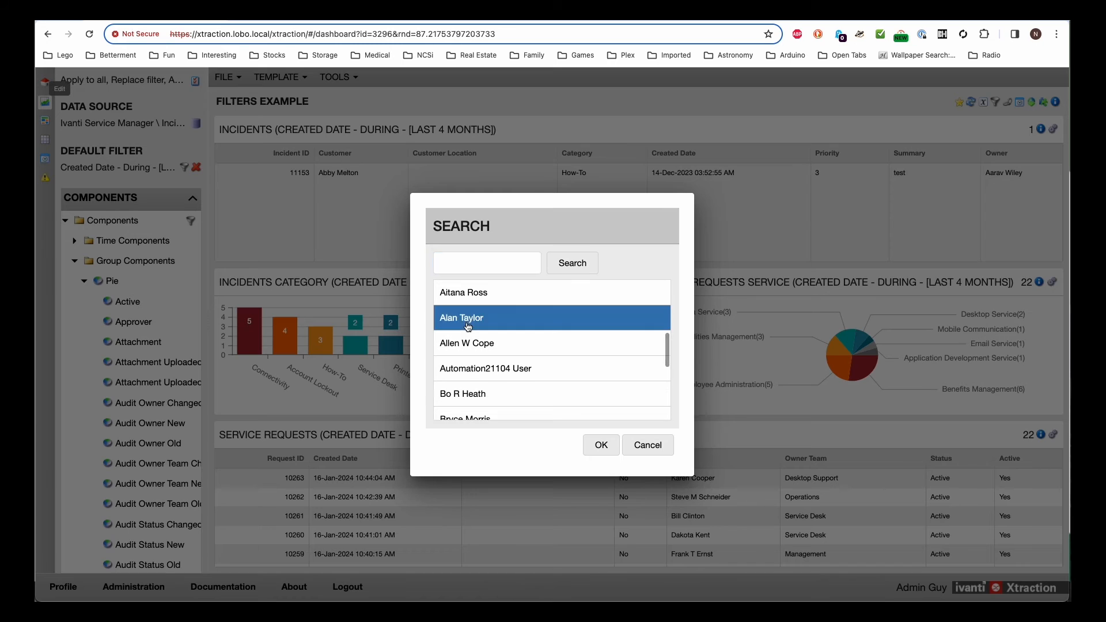
pyautogui.click(602, 446)
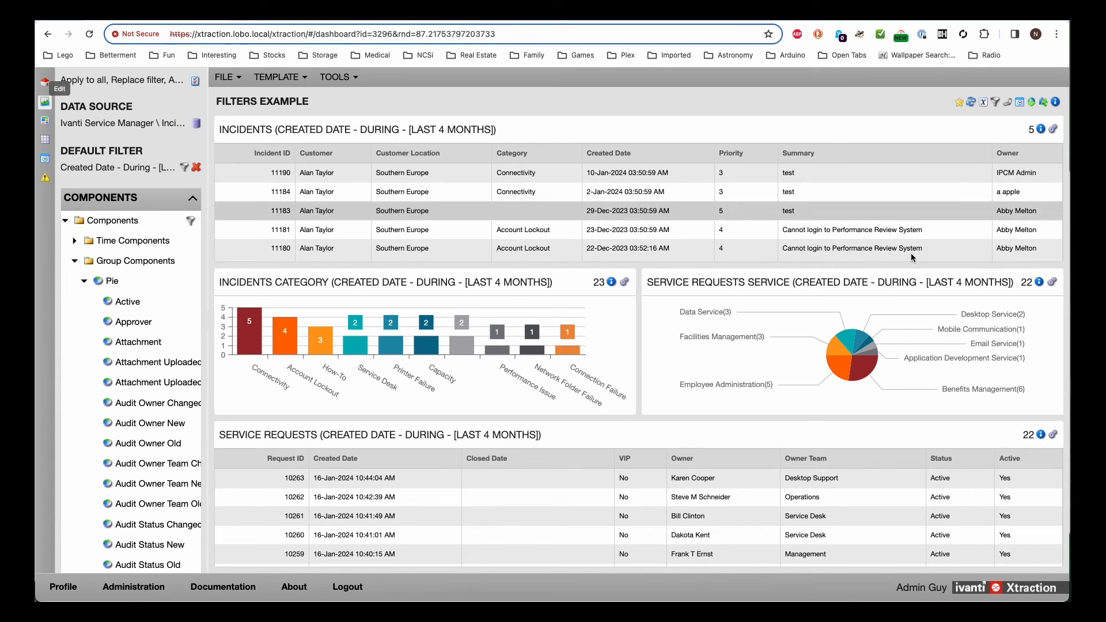
# Step: Examine the dashboard-wide filter editor with Ivanti Service Manager \ Incidents as its data source, and close it without applying a filter
pyautogui.click(996, 106)
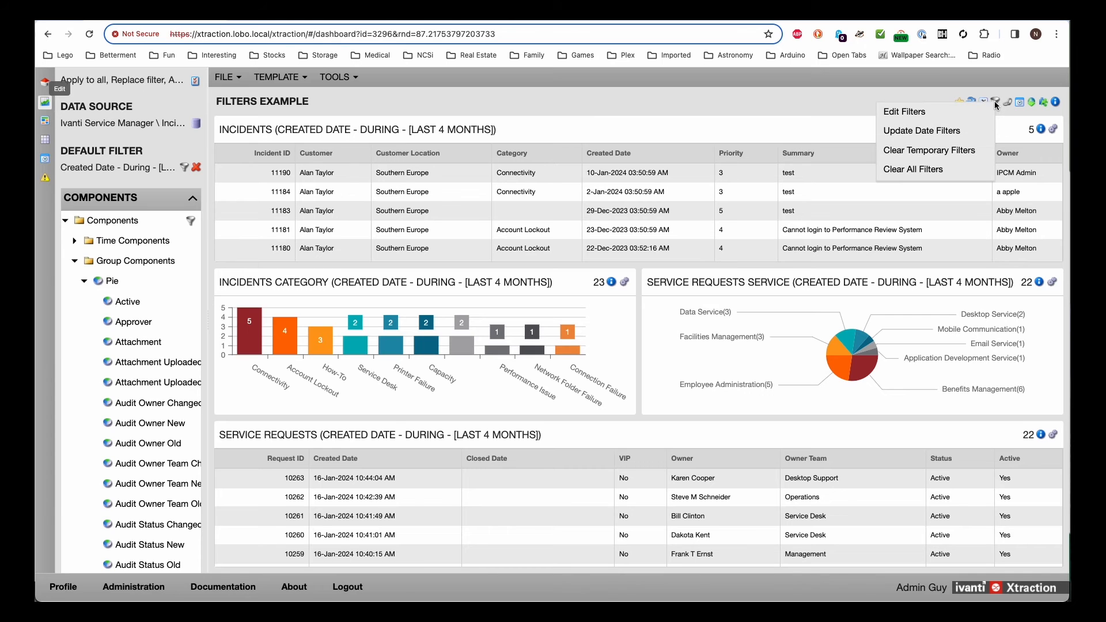
pyautogui.click(904, 109)
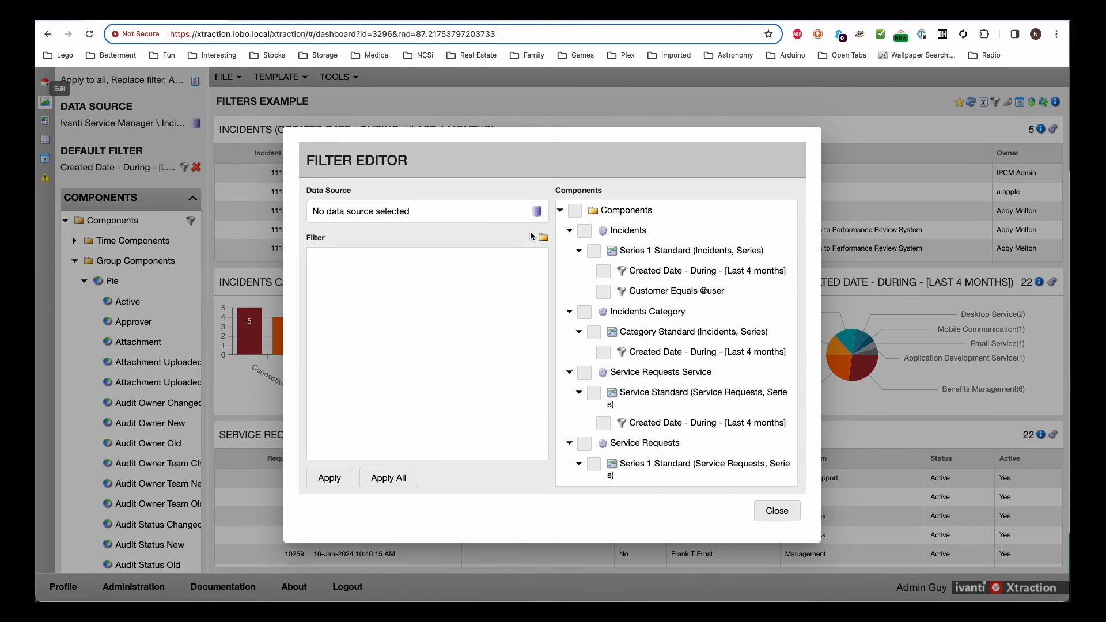
pyautogui.click(537, 213)
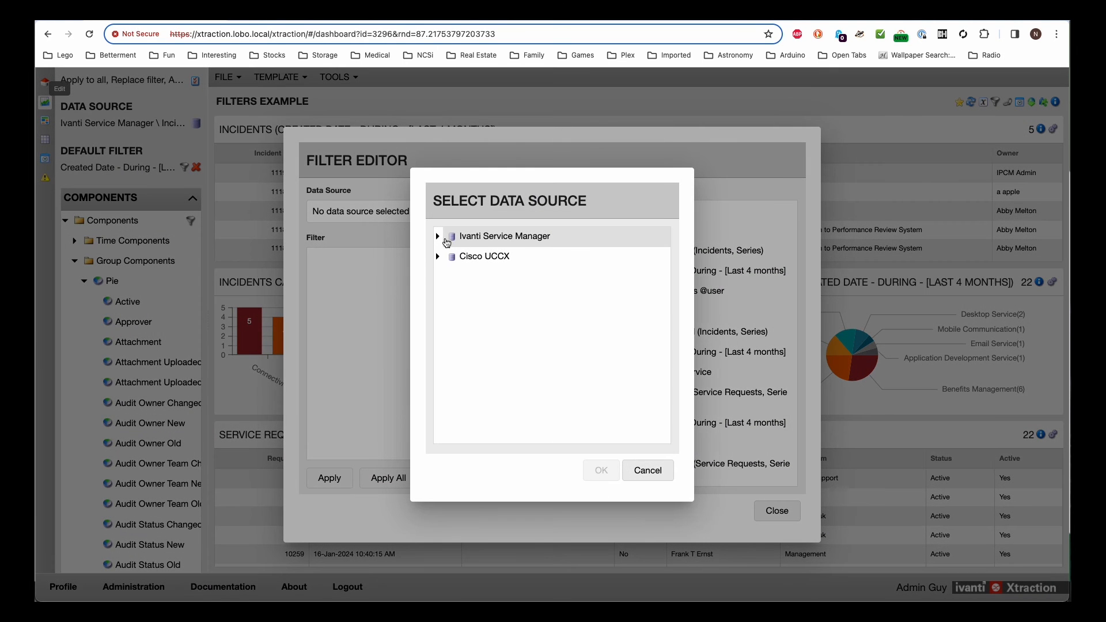
pyautogui.click(438, 236)
pyautogui.click(470, 256)
pyautogui.click(598, 470)
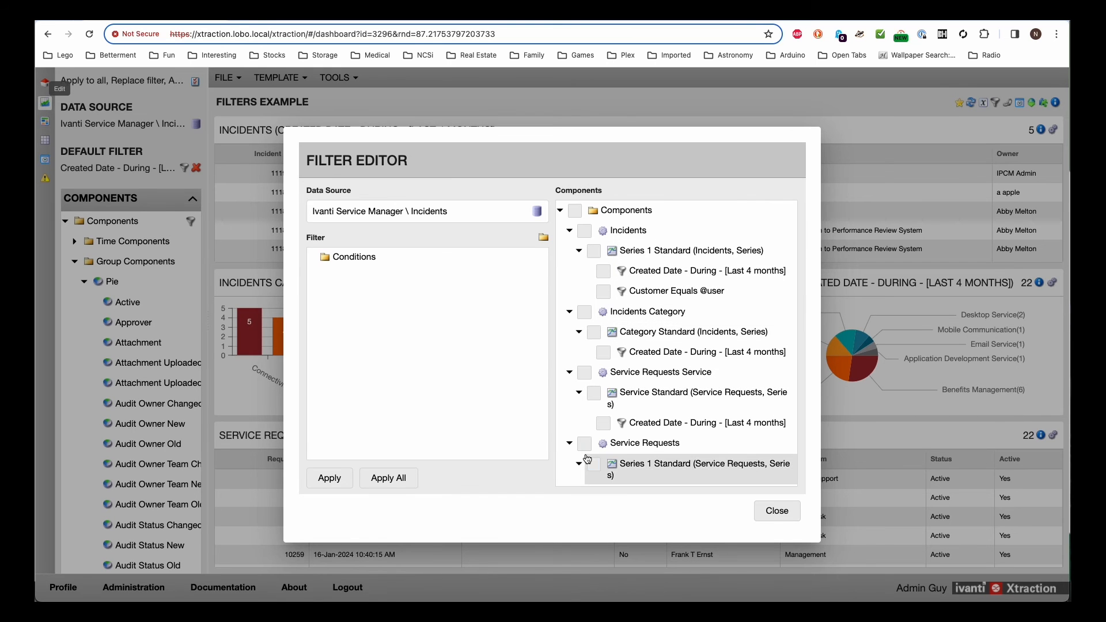
pyautogui.click(775, 512)
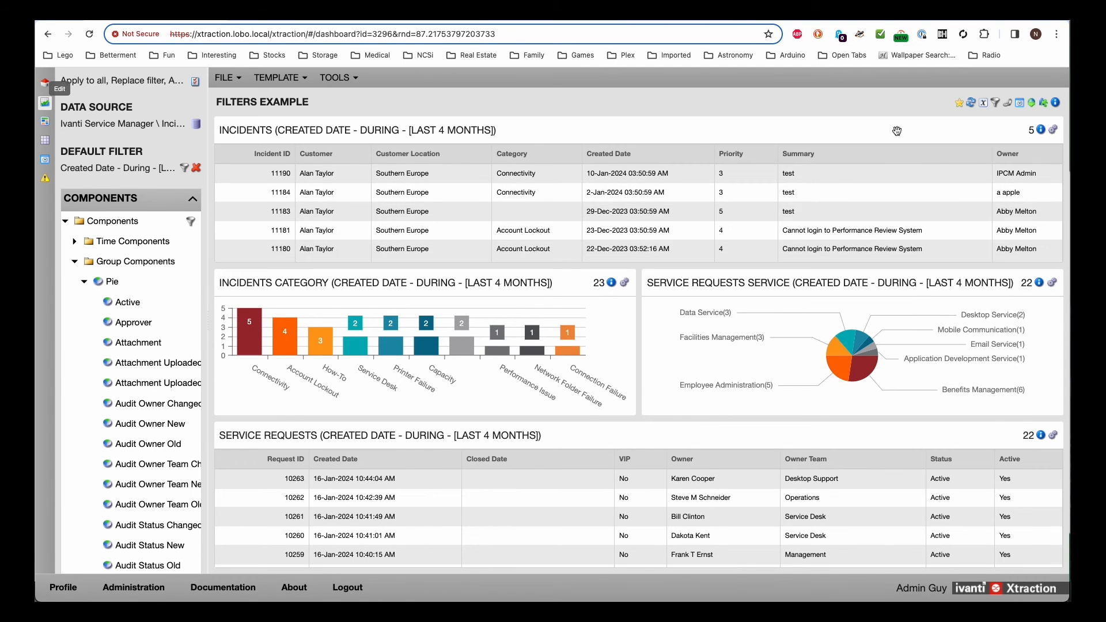
# Step: Browse further down the people listed for the User parameter, pick another one and apply it to the dashboard
pyautogui.click(982, 103)
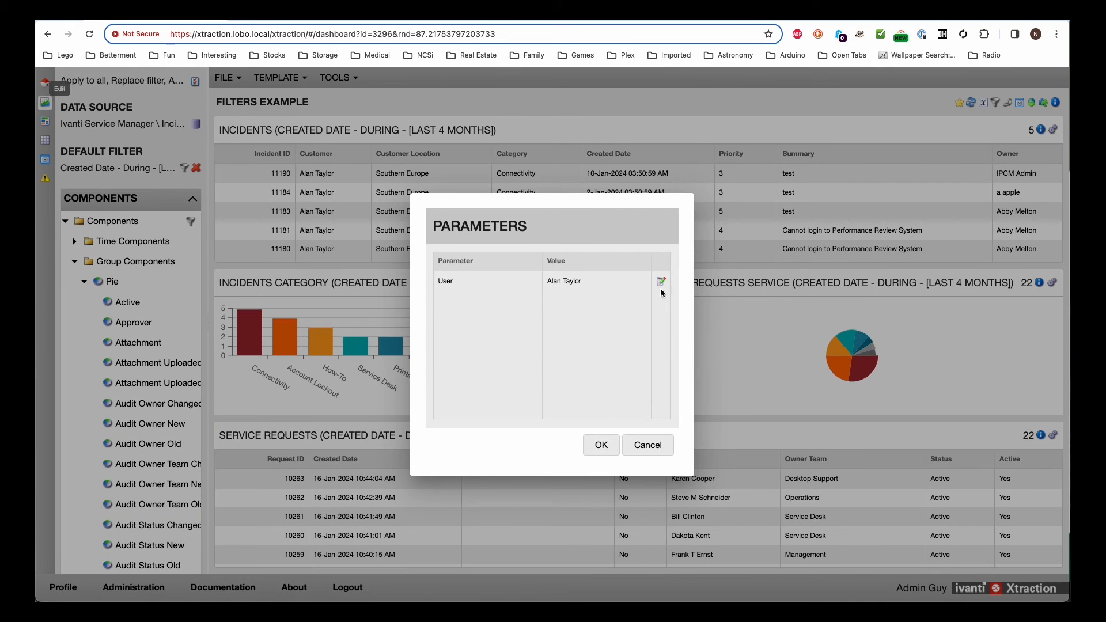
pyautogui.click(660, 350)
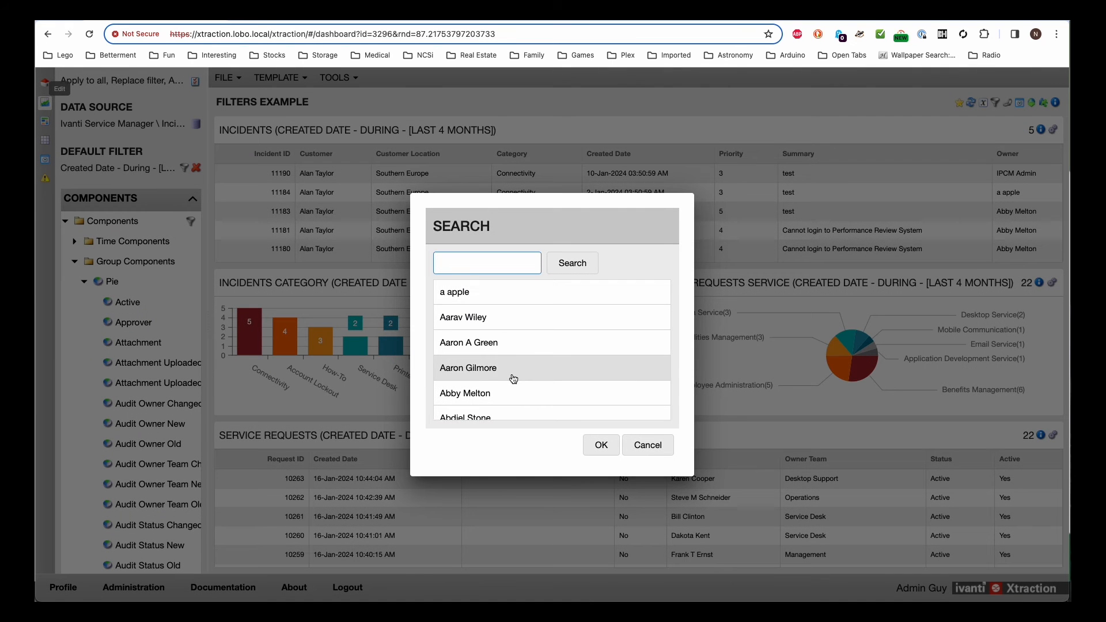
pyautogui.scroll(-10, 512, 371)
pyautogui.scroll(-1, 513, 372)
pyautogui.scroll(6, 507, 367)
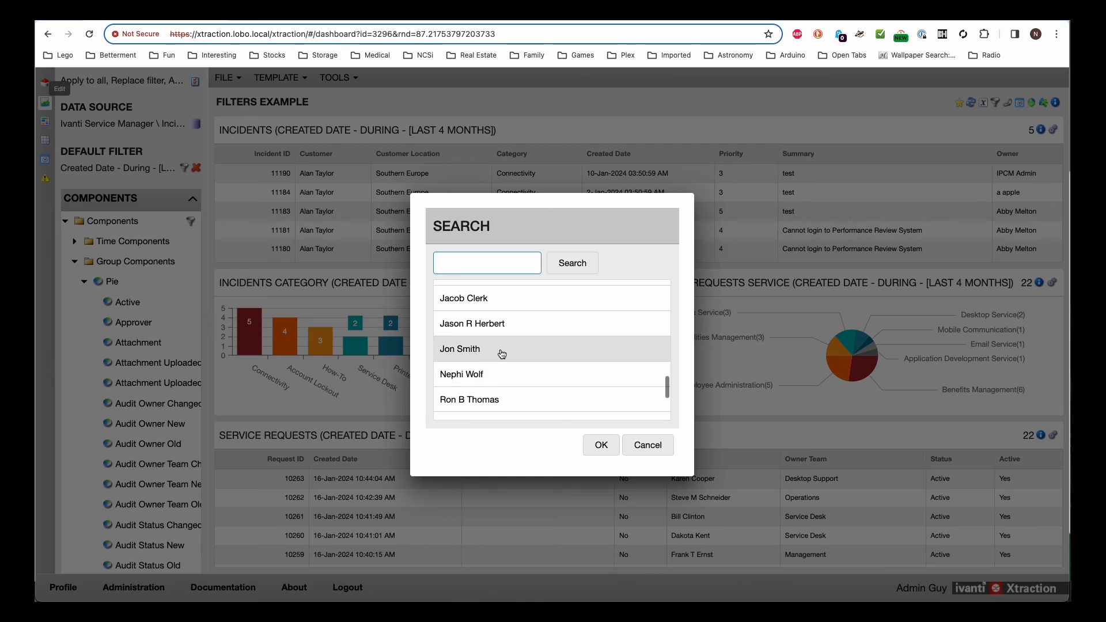
pyautogui.scroll(-5, 505, 364)
pyautogui.doubleClick(485, 326)
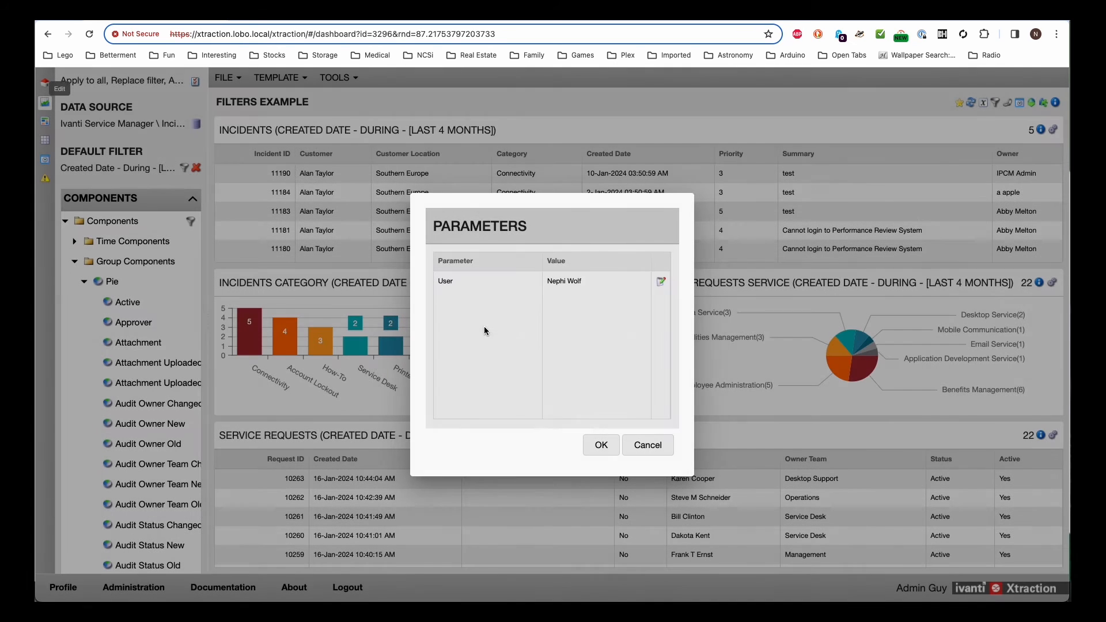
pyautogui.click(602, 443)
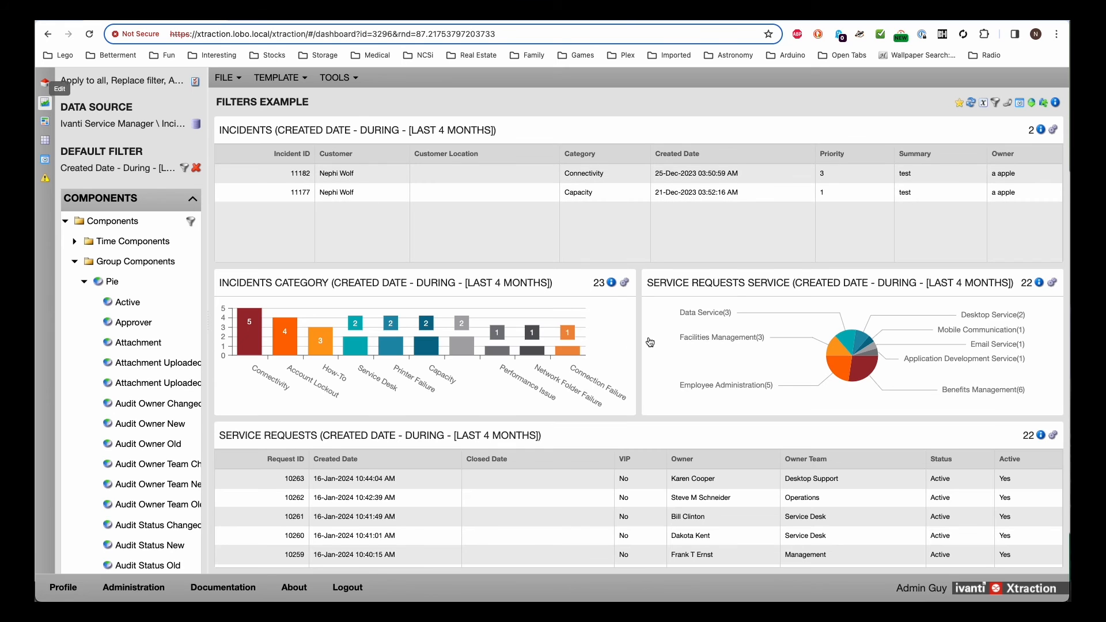
# Step: Clear all conditions from the Incidents list component's filter
pyautogui.click(1046, 132)
pyautogui.click(553, 201)
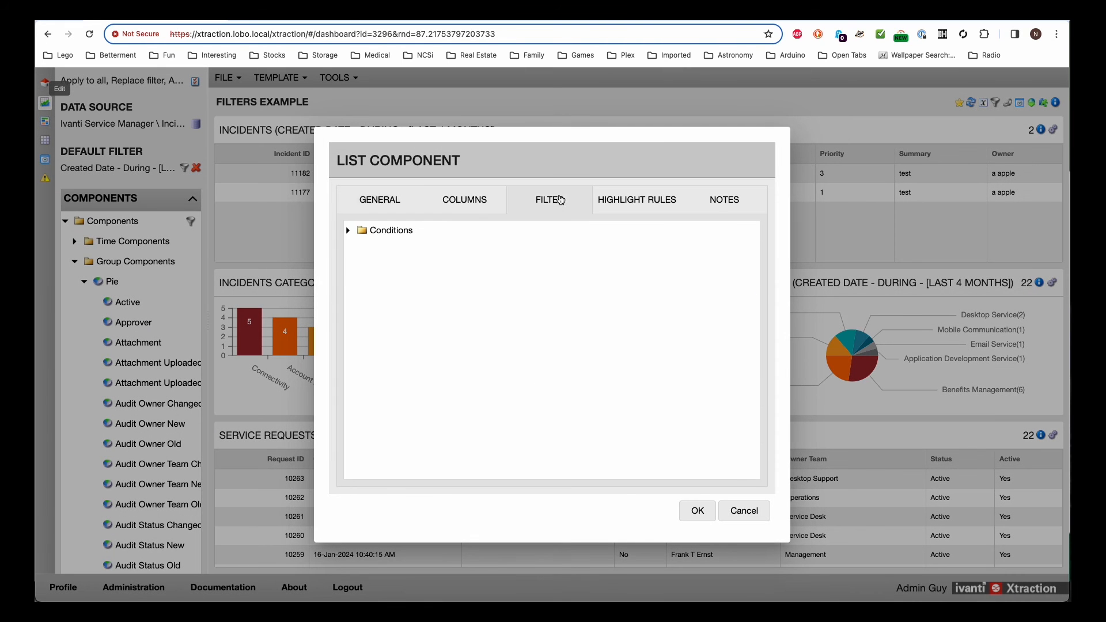
pyautogui.rightClick(380, 230)
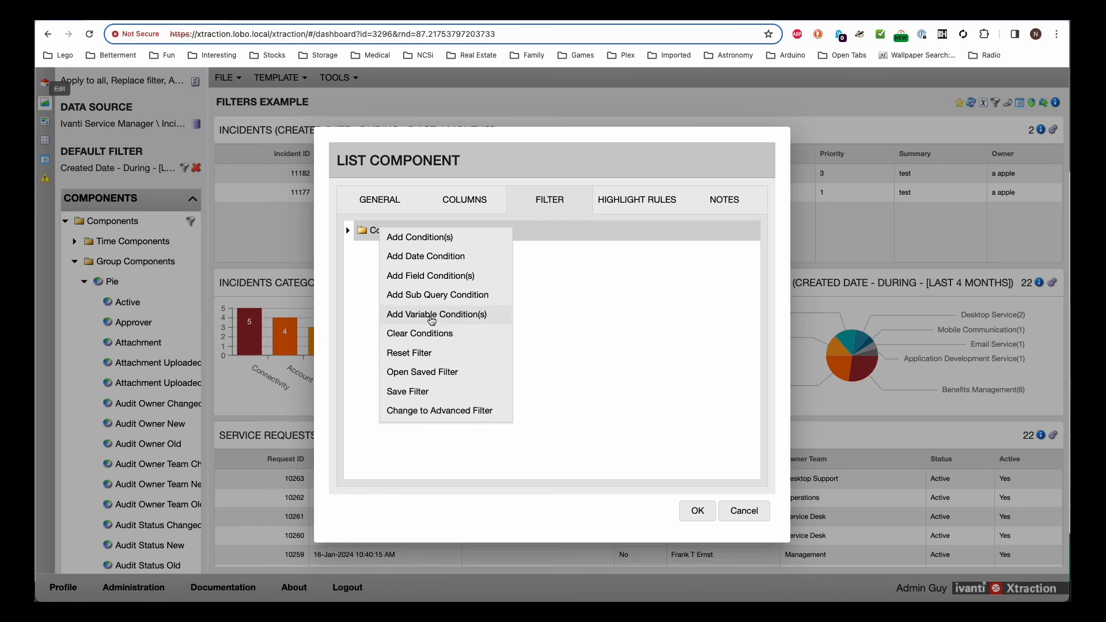
pyautogui.click(580, 372)
pyautogui.click(348, 230)
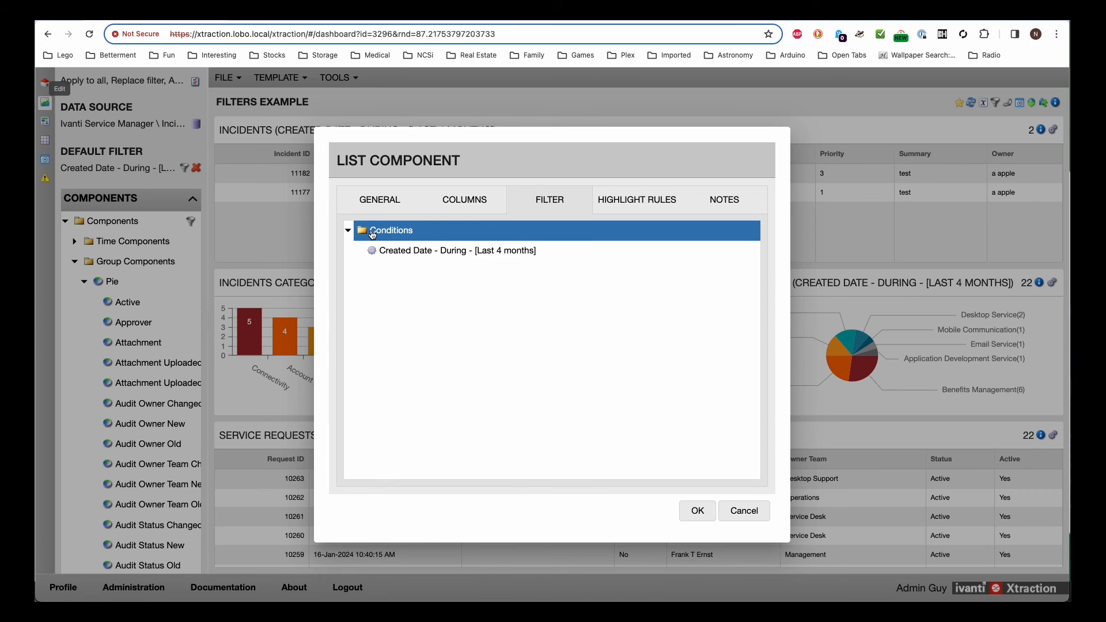
pyautogui.rightClick(379, 232)
pyautogui.click(424, 340)
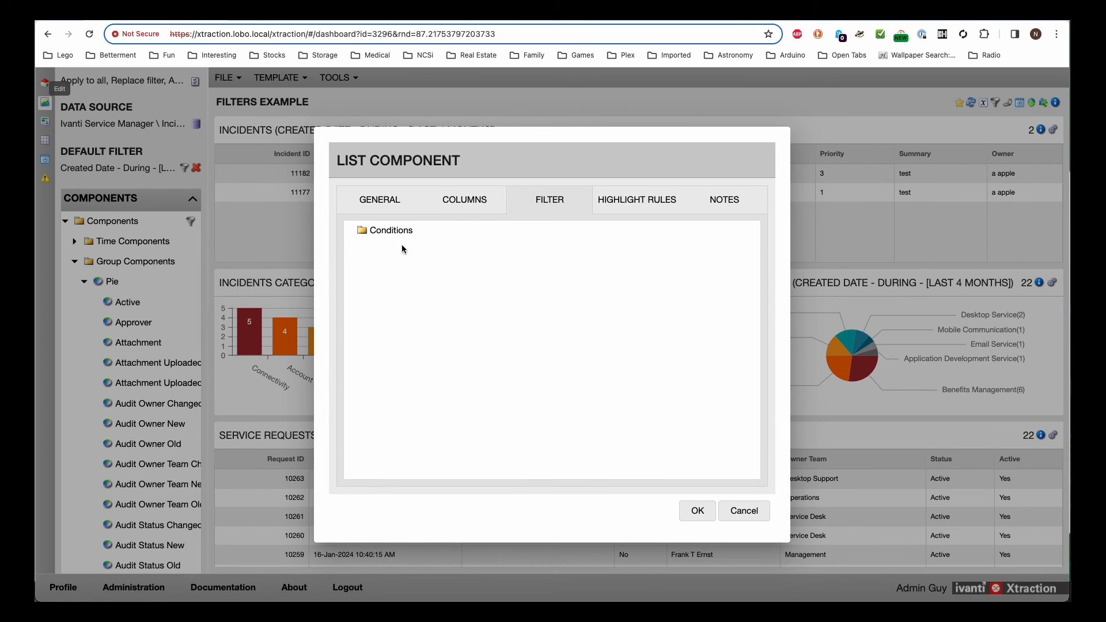
# Step: Reset the Incidents list's filter and bring up the options for creating or opening a filter
pyautogui.rightClick(392, 236)
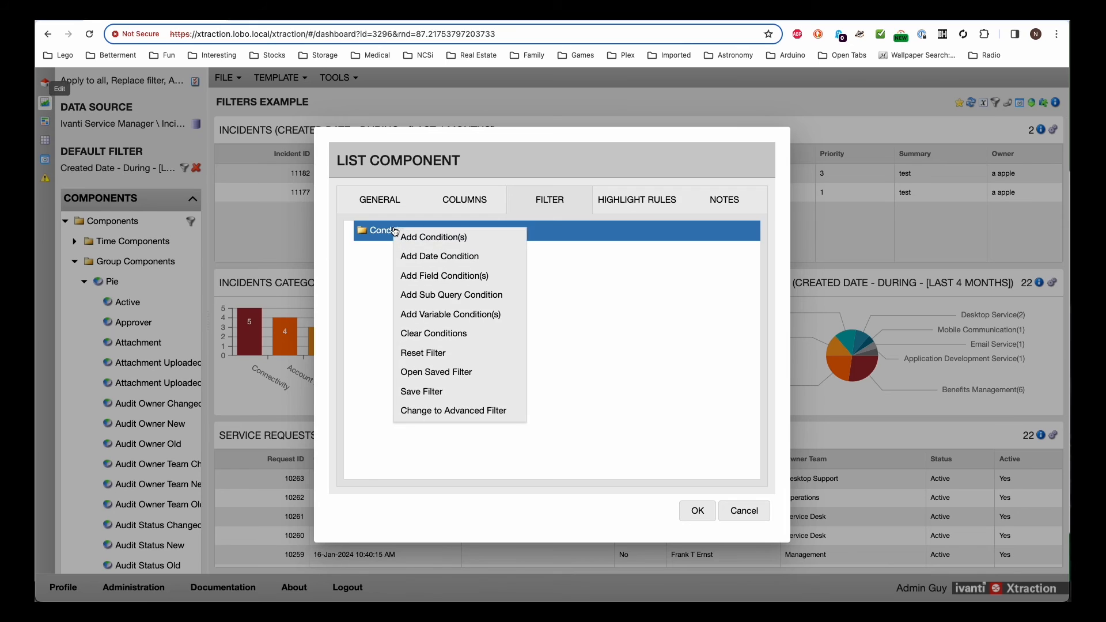
pyautogui.click(436, 358)
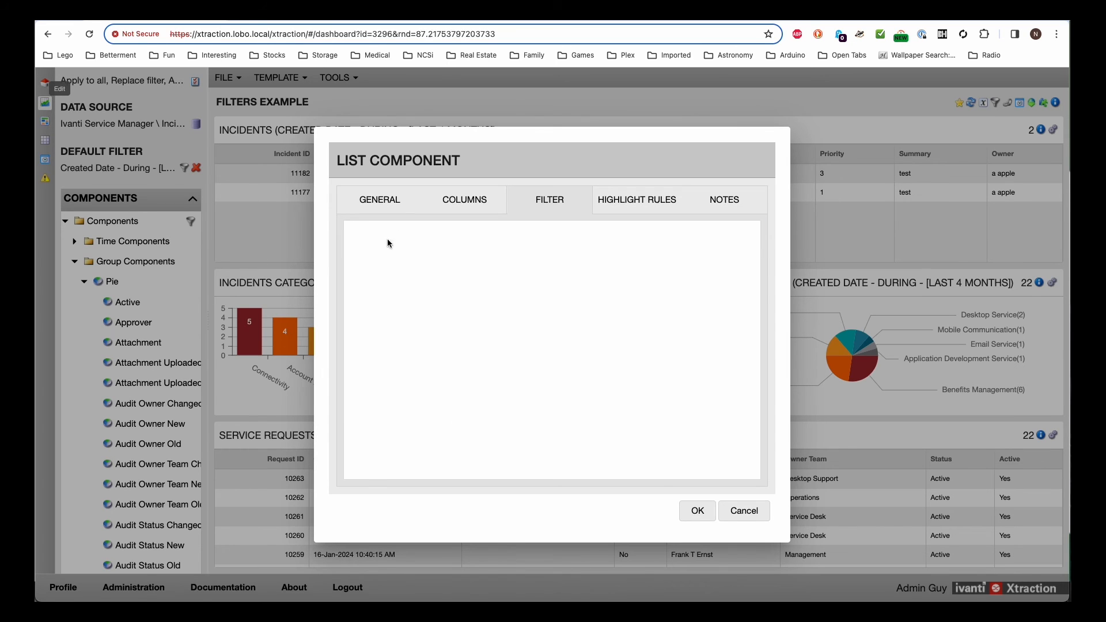
pyautogui.rightClick(452, 254)
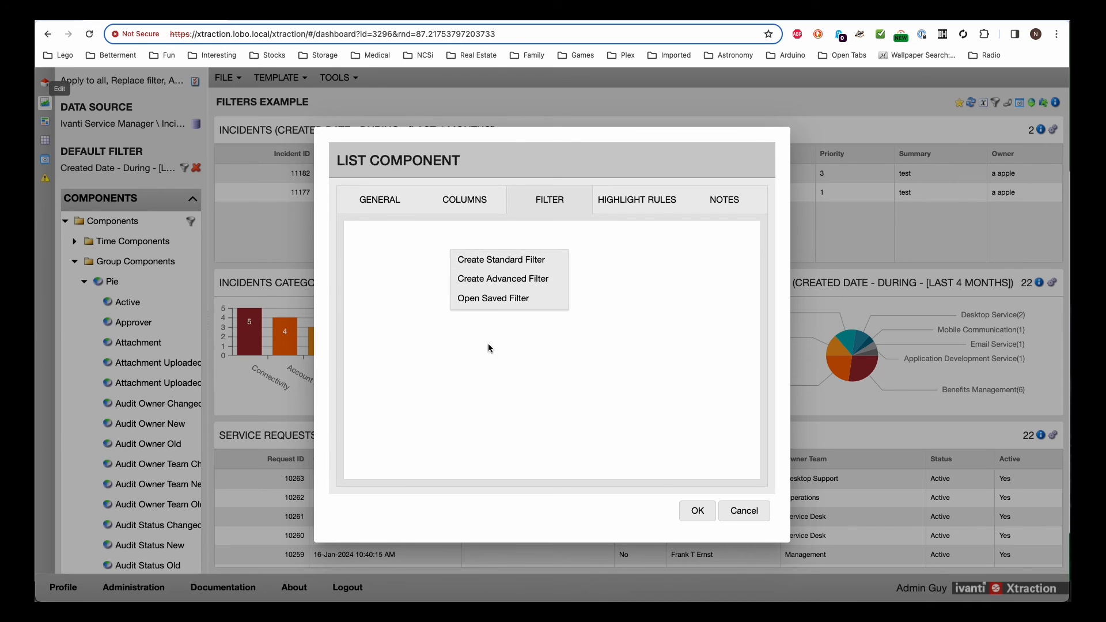
# Step: Create a standard filter for the Incidents list, view its condition options, and discard the component changes
pyautogui.click(502, 261)
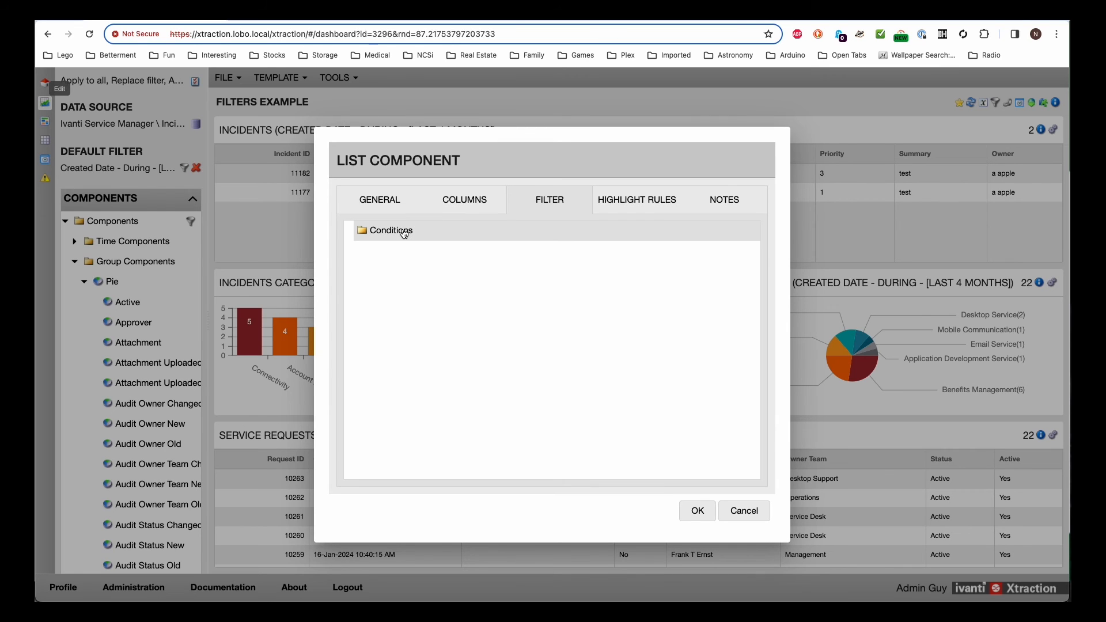
pyautogui.rightClick(404, 233)
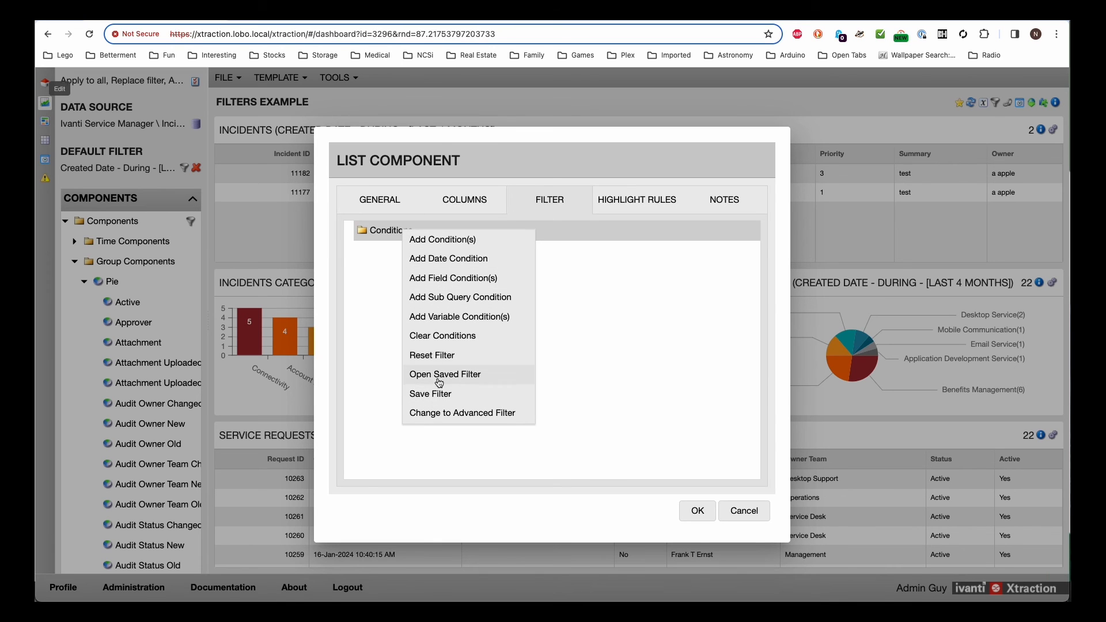
pyautogui.click(744, 511)
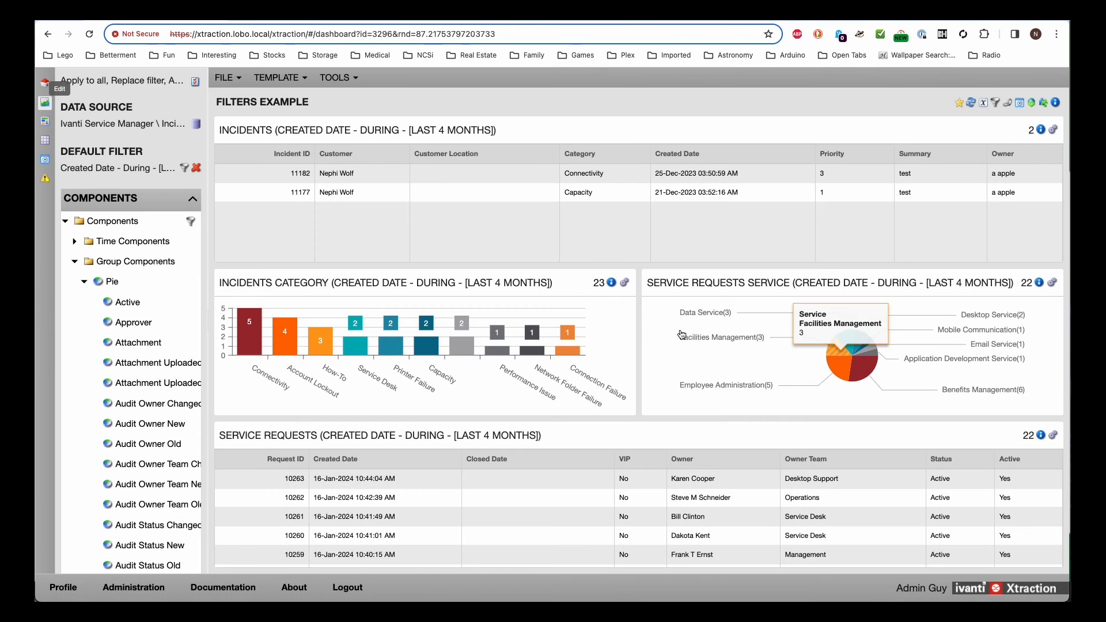
# Step: Examine the general and folder settings for saving the Incidents Category chart's series filter, and close them without saving
pyautogui.click(611, 284)
pyautogui.click(565, 315)
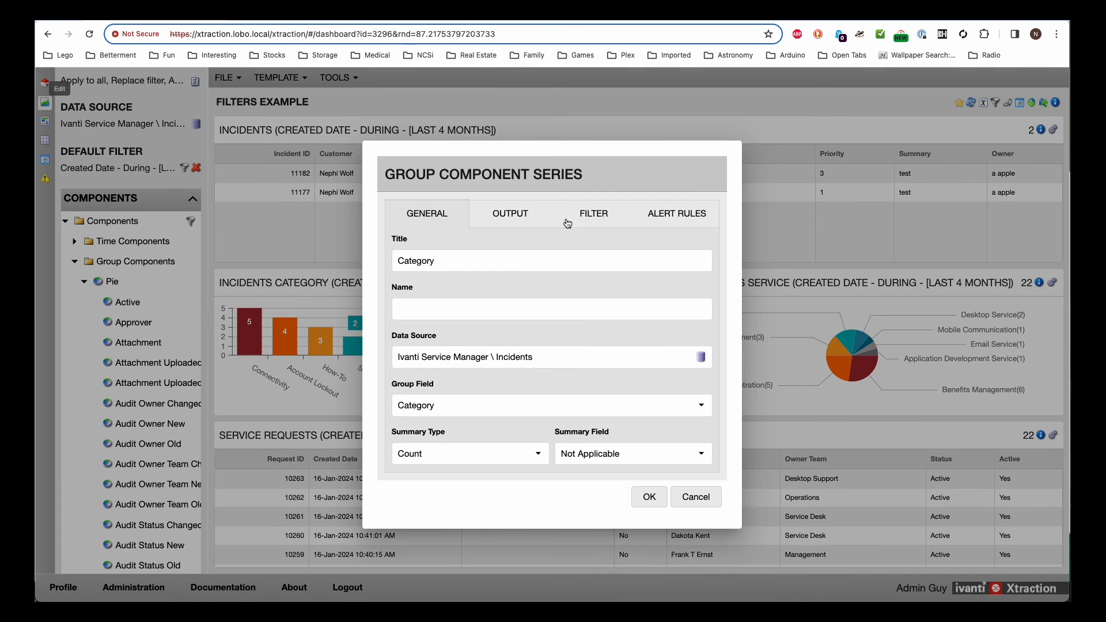
pyautogui.click(582, 214)
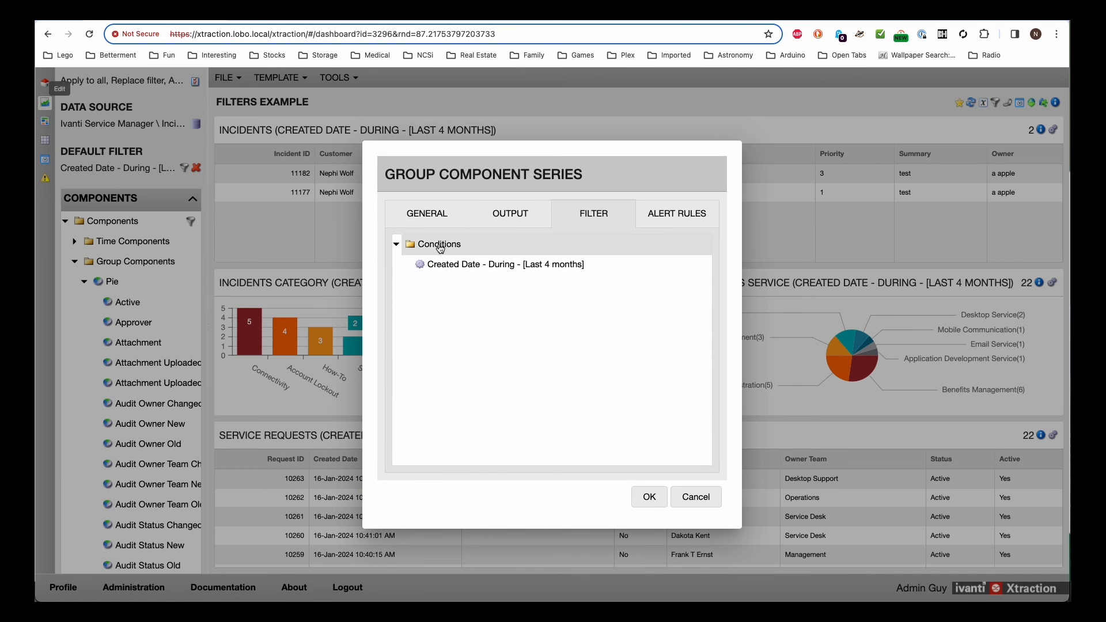
pyautogui.rightClick(438, 244)
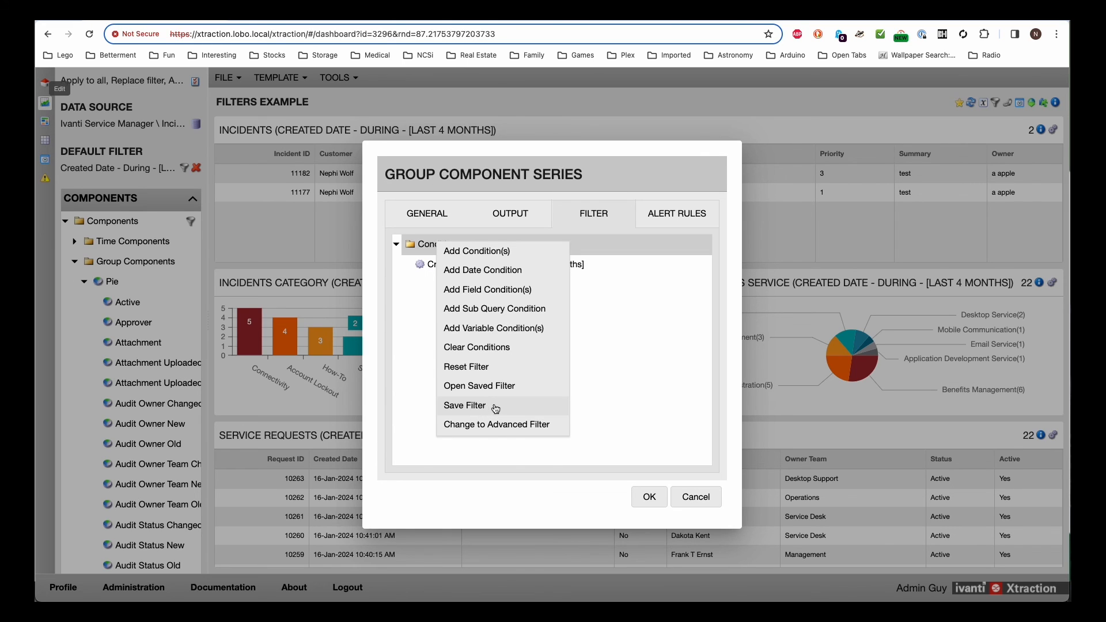
pyautogui.click(481, 407)
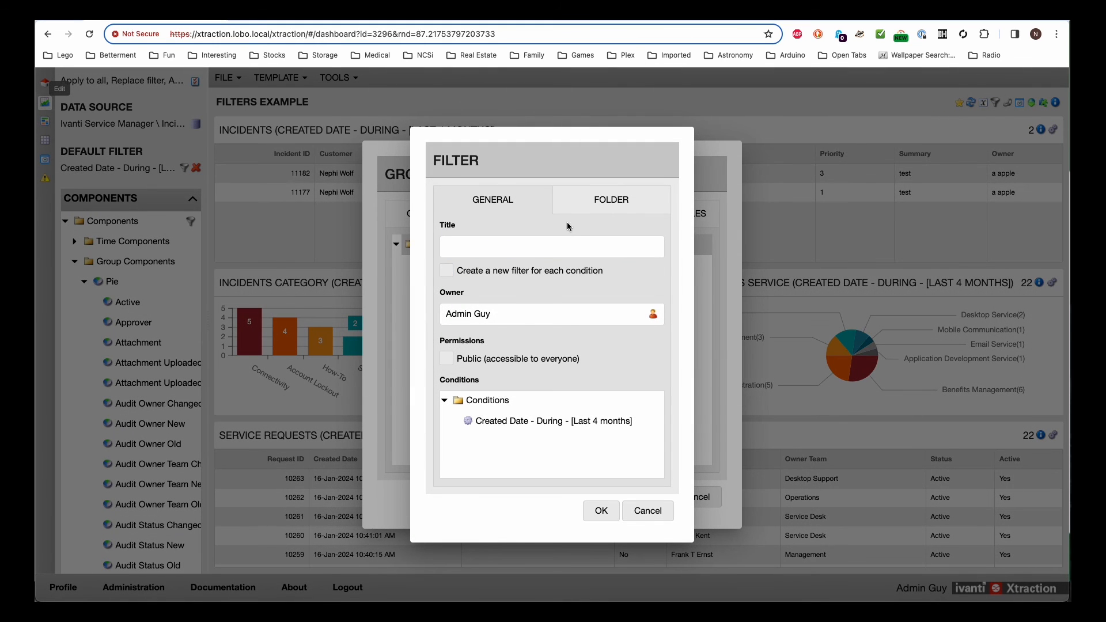
pyautogui.click(604, 208)
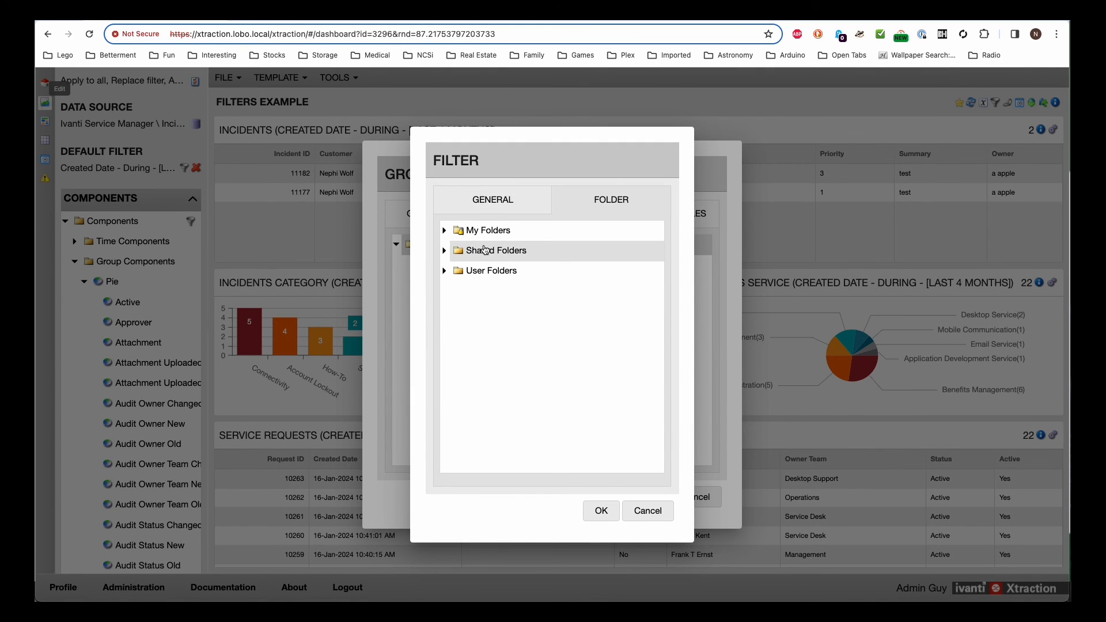
pyautogui.click(482, 199)
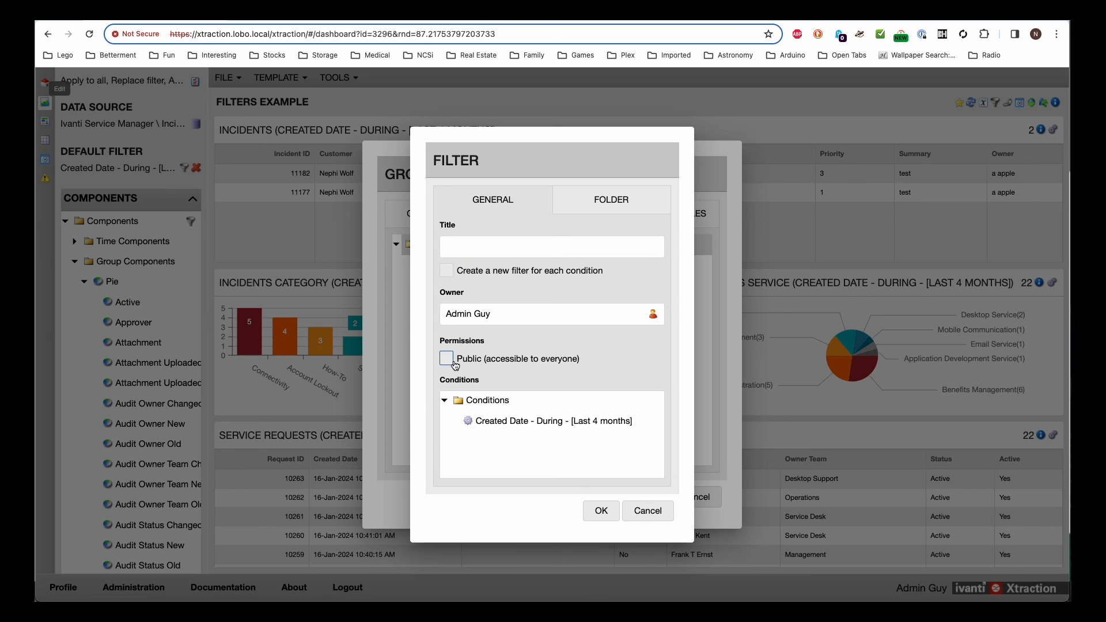
pyautogui.click(648, 515)
# Step: Load the saved filter "Last 4 months with Owner var" into the Incidents Category chart's series, and discard the change
pyautogui.rightClick(442, 250)
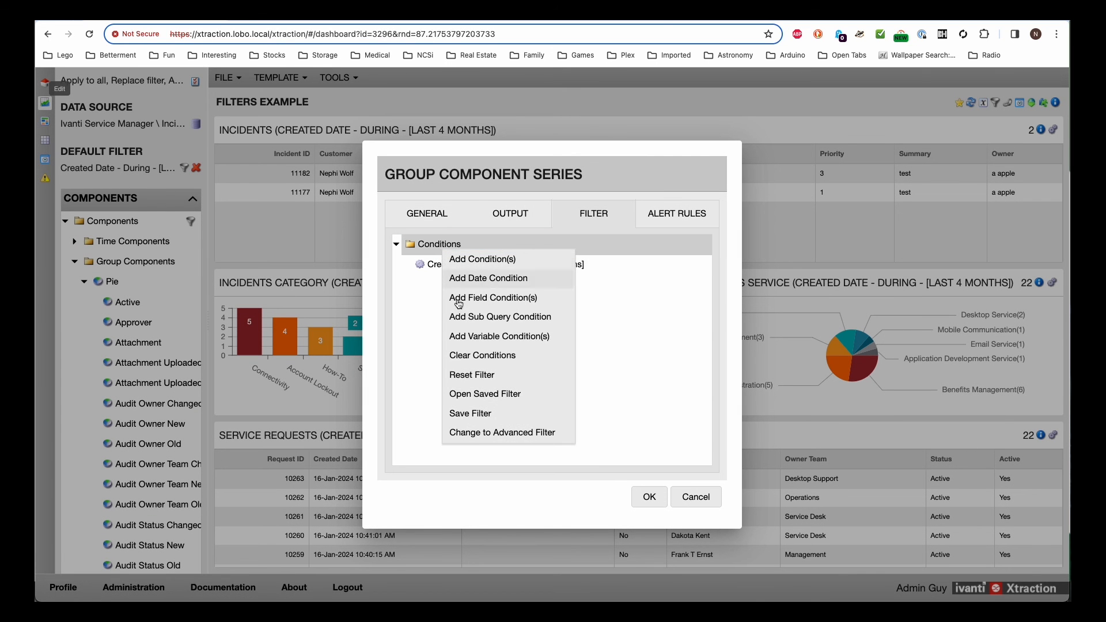
pyautogui.click(478, 395)
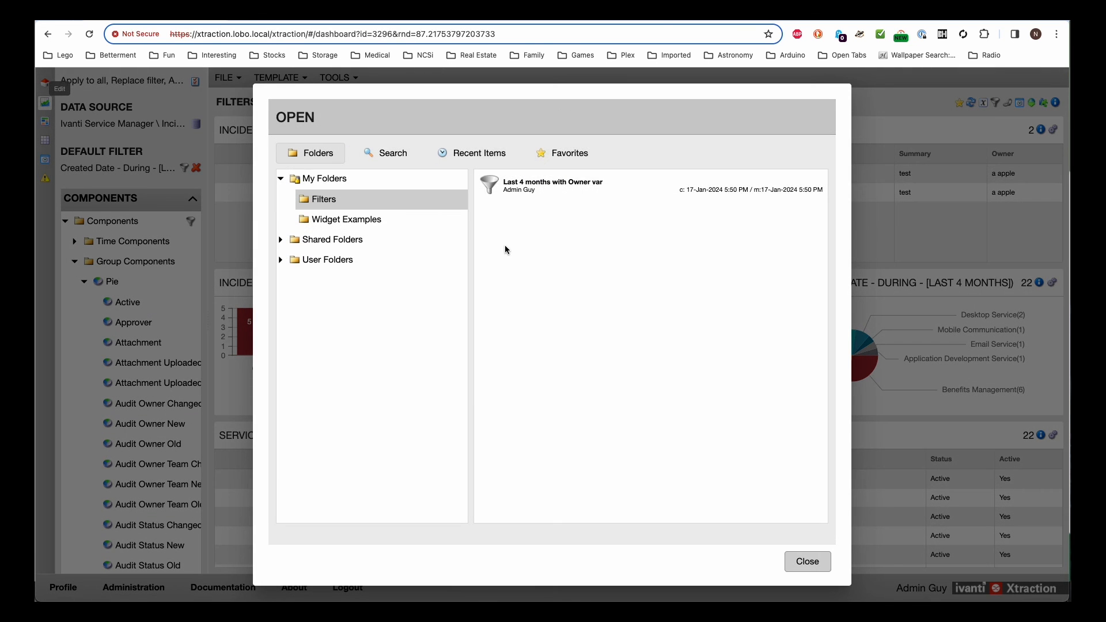
pyautogui.doubleClick(566, 185)
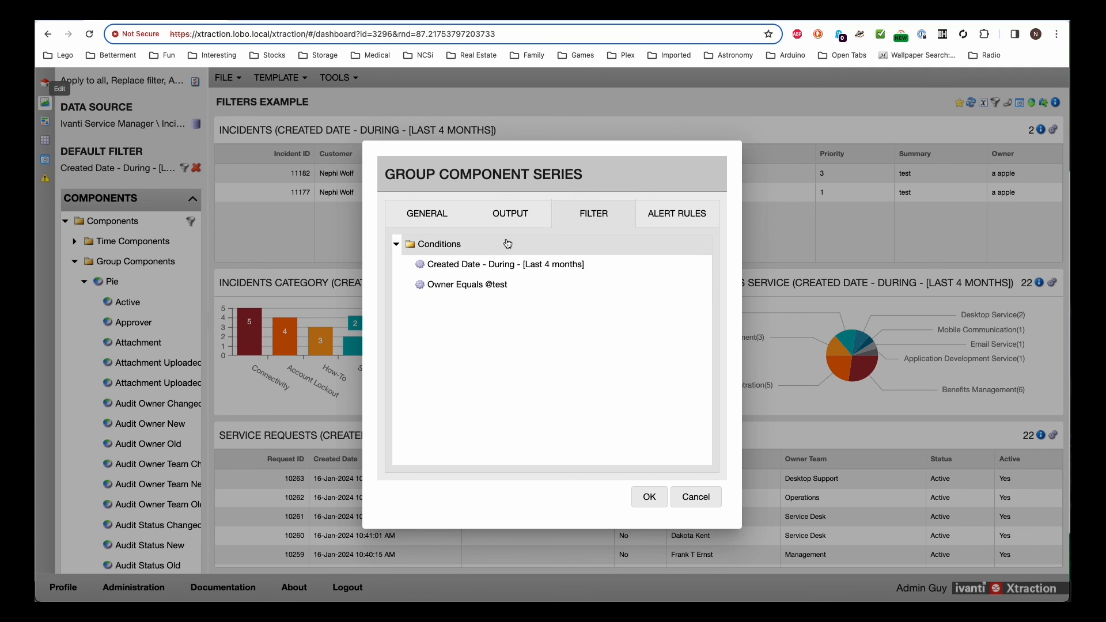
pyautogui.rightClick(430, 247)
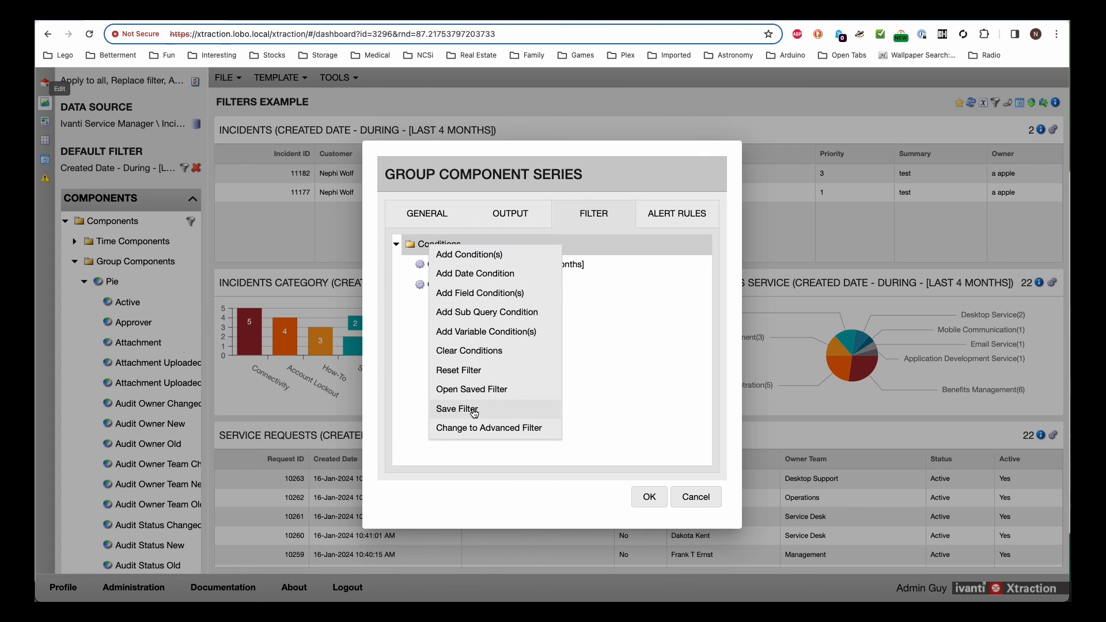
pyautogui.click(696, 497)
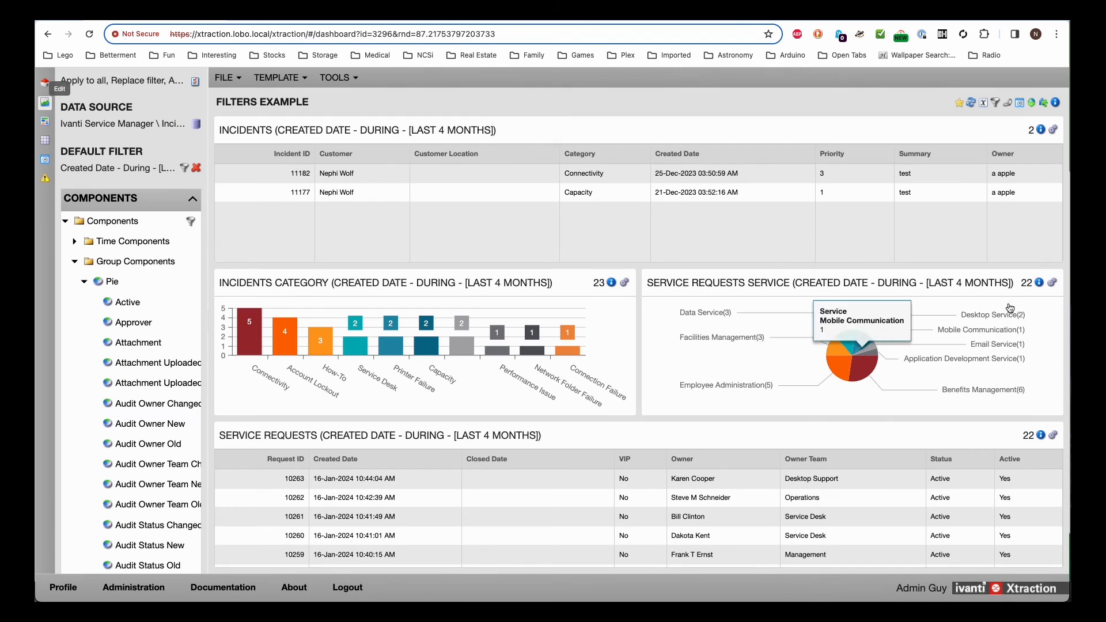
# Step: Load the saved filter "Last 4 months with Owner var" into the Service Requests pie chart's Service series, and discard the change
pyautogui.moveTo(1039, 283)
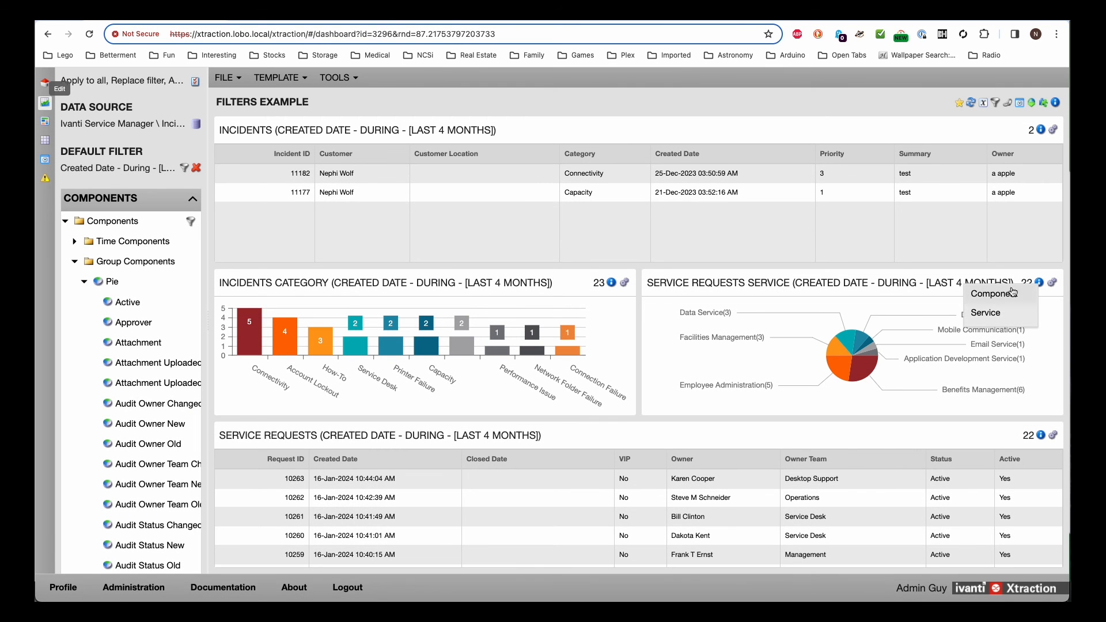
pyautogui.click(986, 316)
pyautogui.click(594, 213)
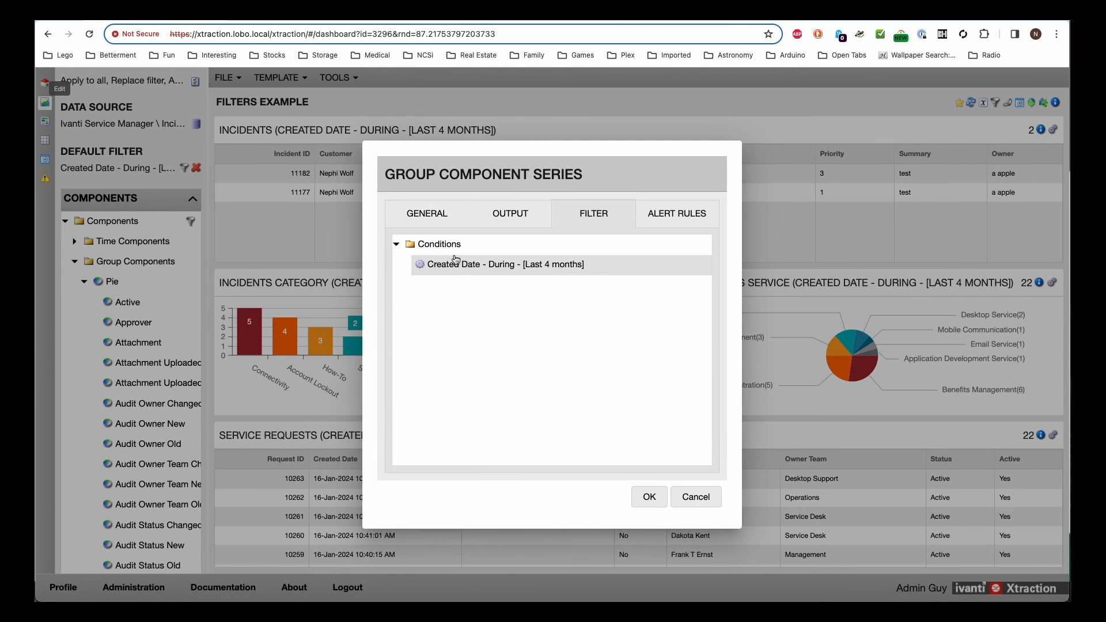
pyautogui.rightClick(441, 244)
pyautogui.click(483, 394)
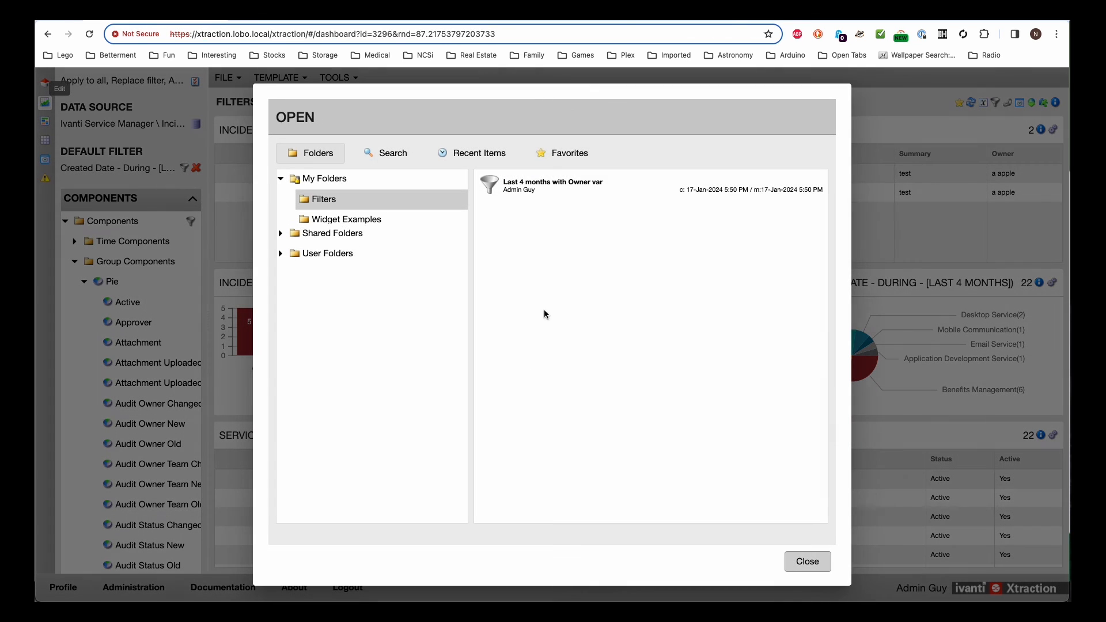
pyautogui.doubleClick(571, 185)
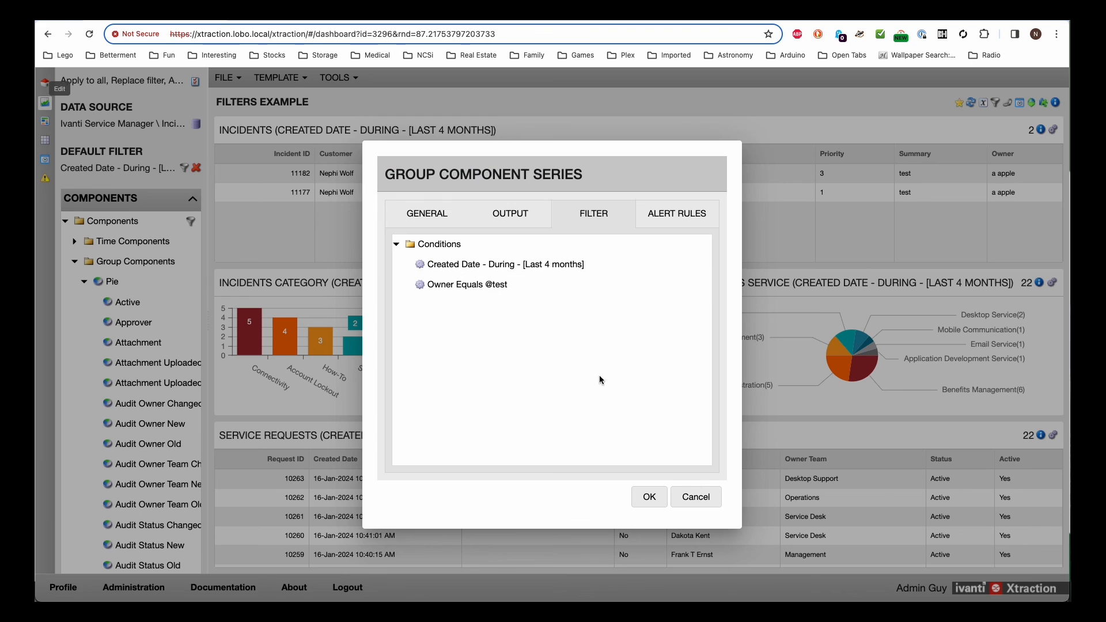
pyautogui.click(696, 497)
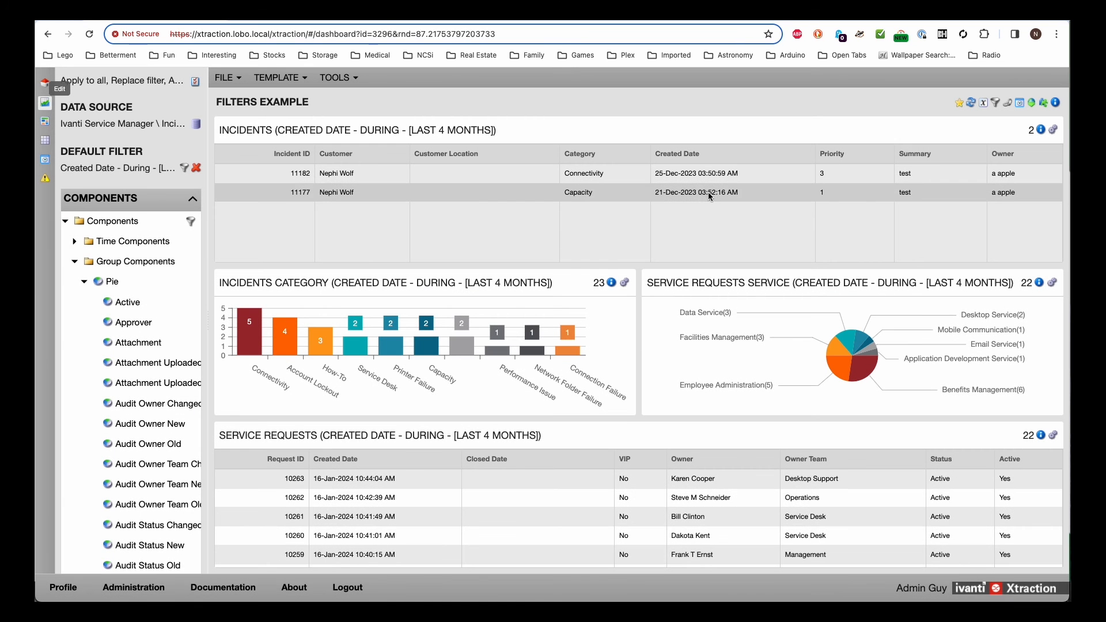